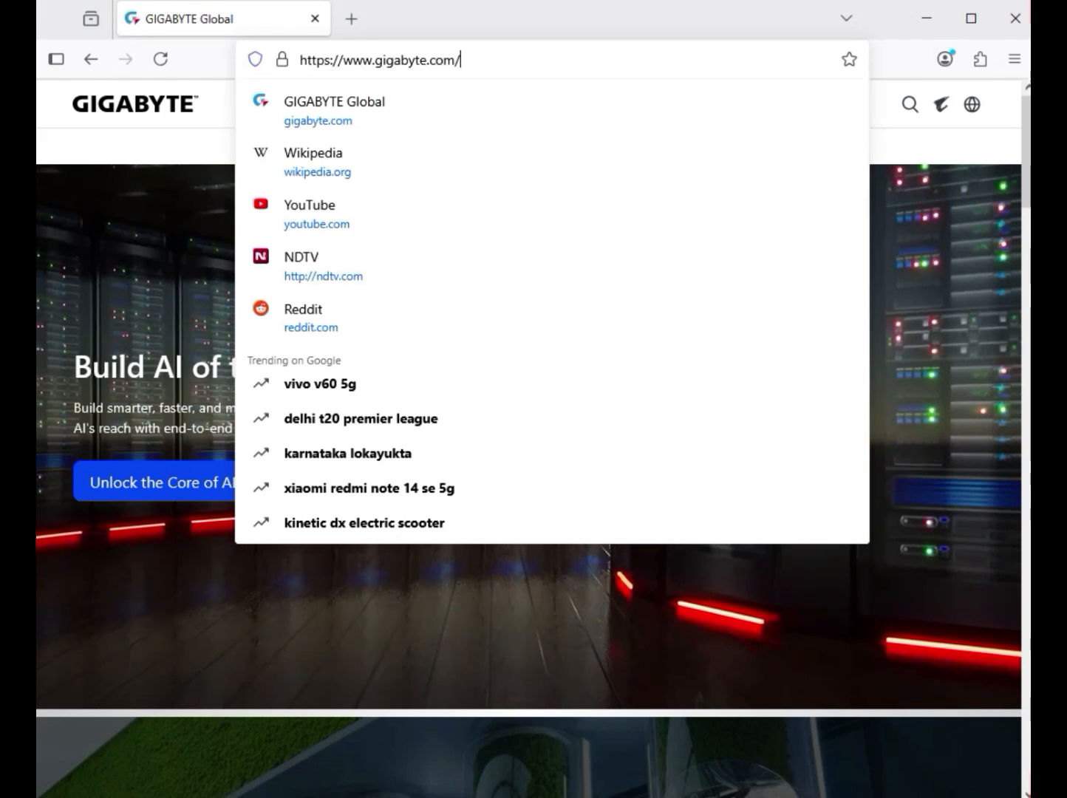
# Search the GIGABYTE site for 'B760M GAMING PLUS WIFI DDR4'
pyautogui.click(925, 147)
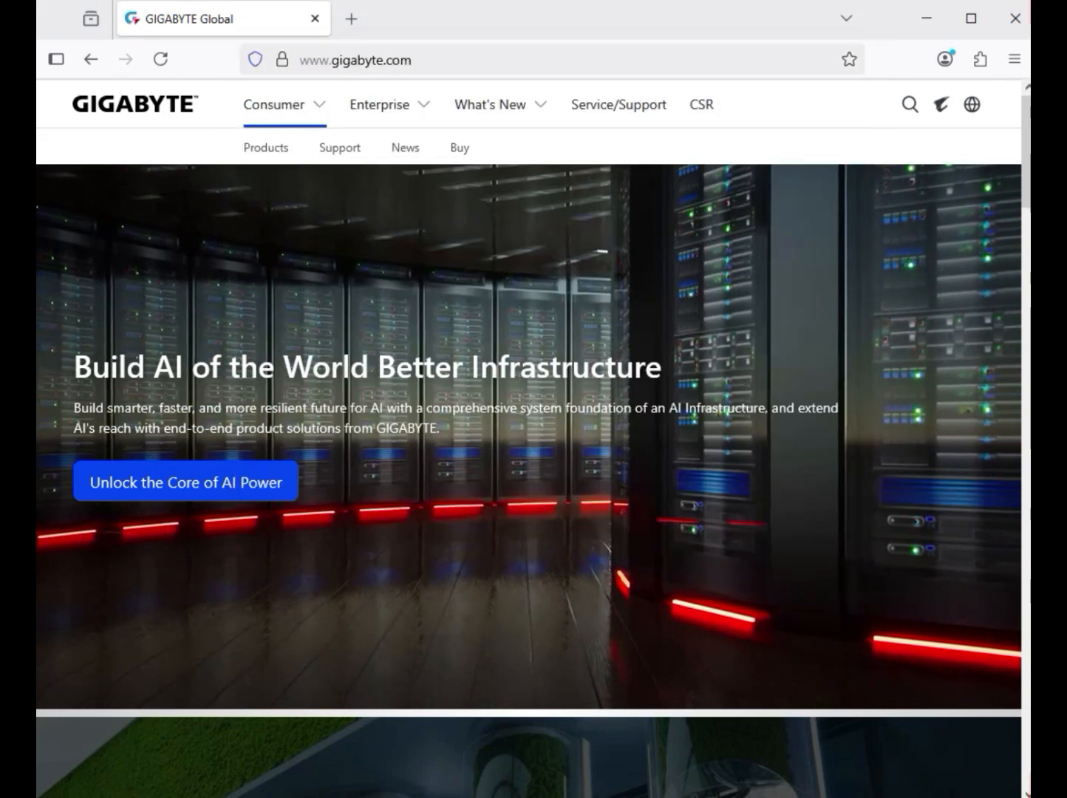
pyautogui.click(909, 104)
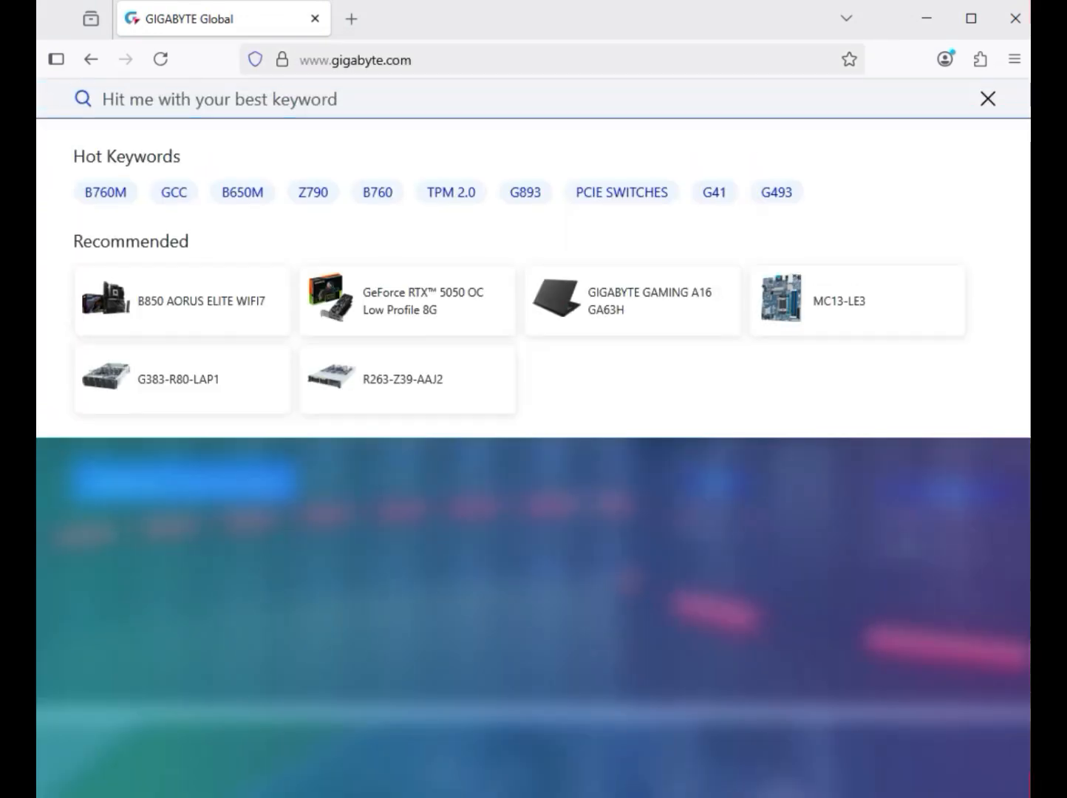
pyautogui.write('B760M GAMING PLUS WIFI DDR4')
pyautogui.press('Return')
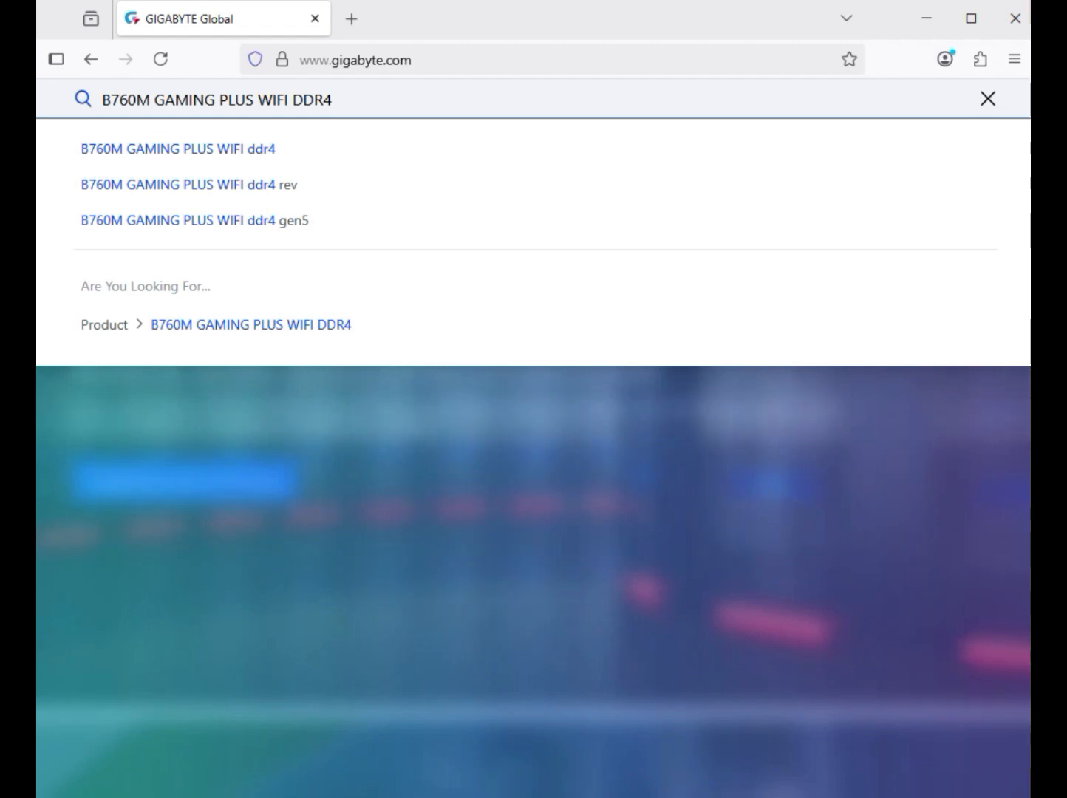
pyautogui.press('Return')
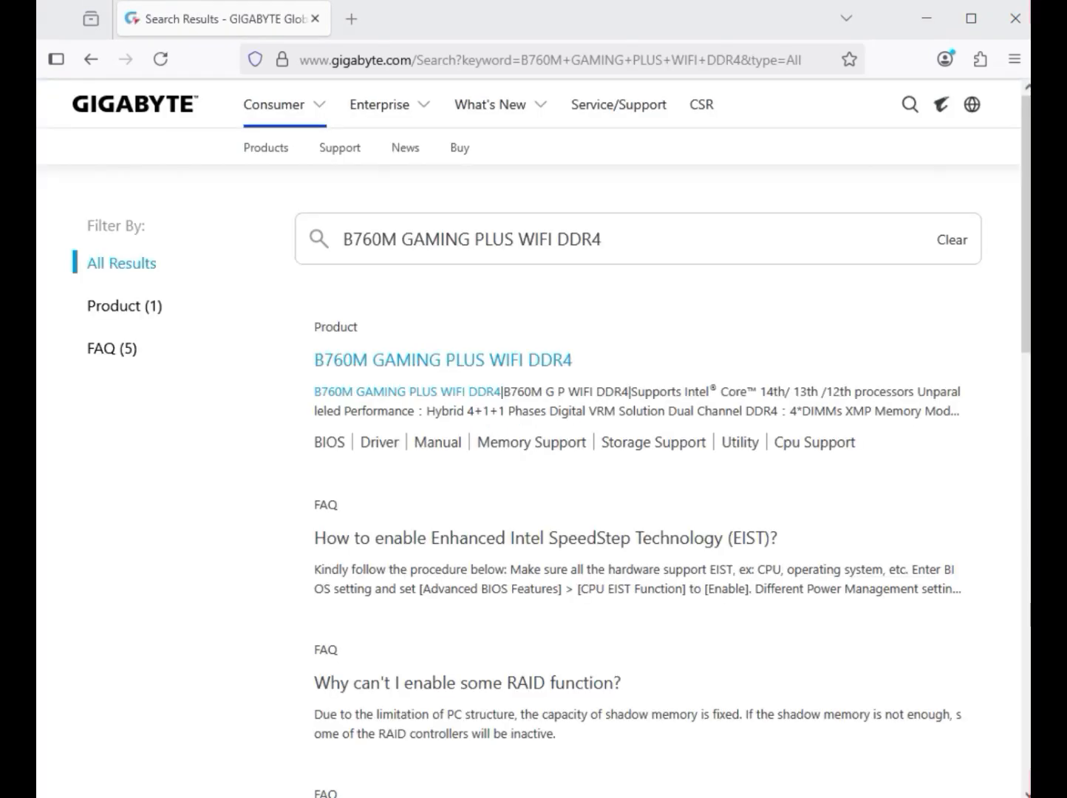
# Filter results to products, open the B760M GAMING PLUS WIFI DDR4 page in a new tab, and go to Support
pyautogui.click(124, 306)
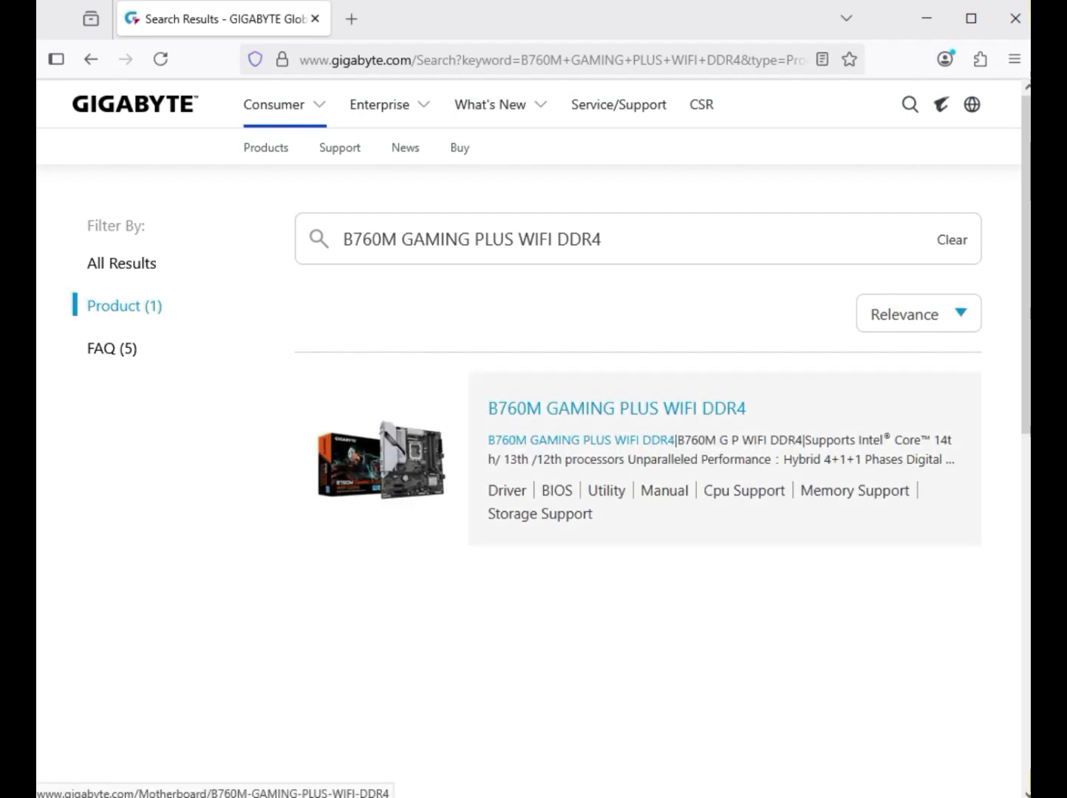
pyautogui.click(616, 408)
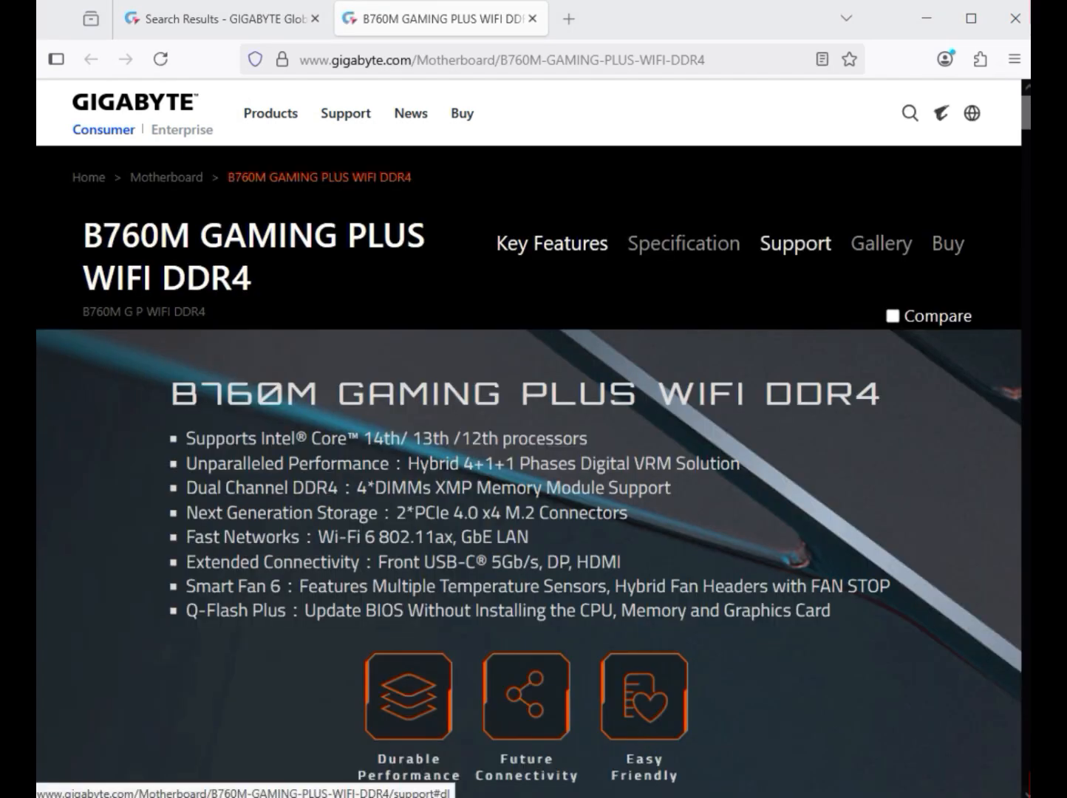
pyautogui.click(796, 244)
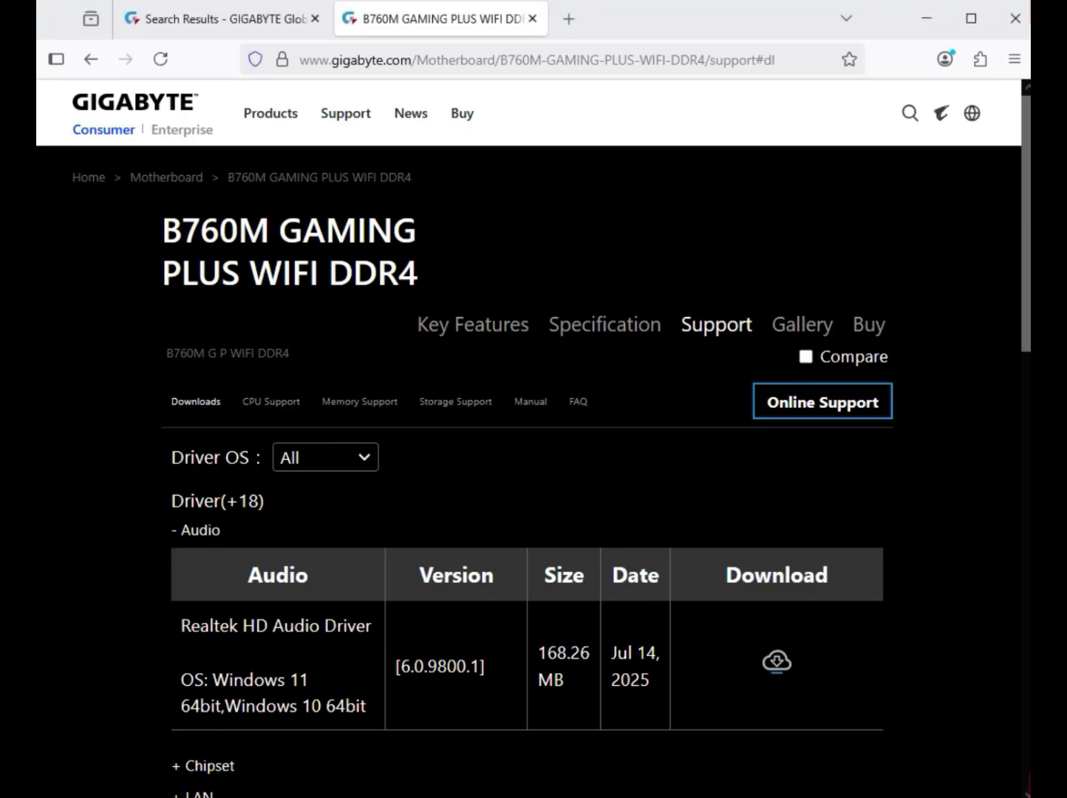
# Set the driver OS to Windows 11 64bit and download the Realtek HD Audio Driver
pyautogui.click(325, 457)
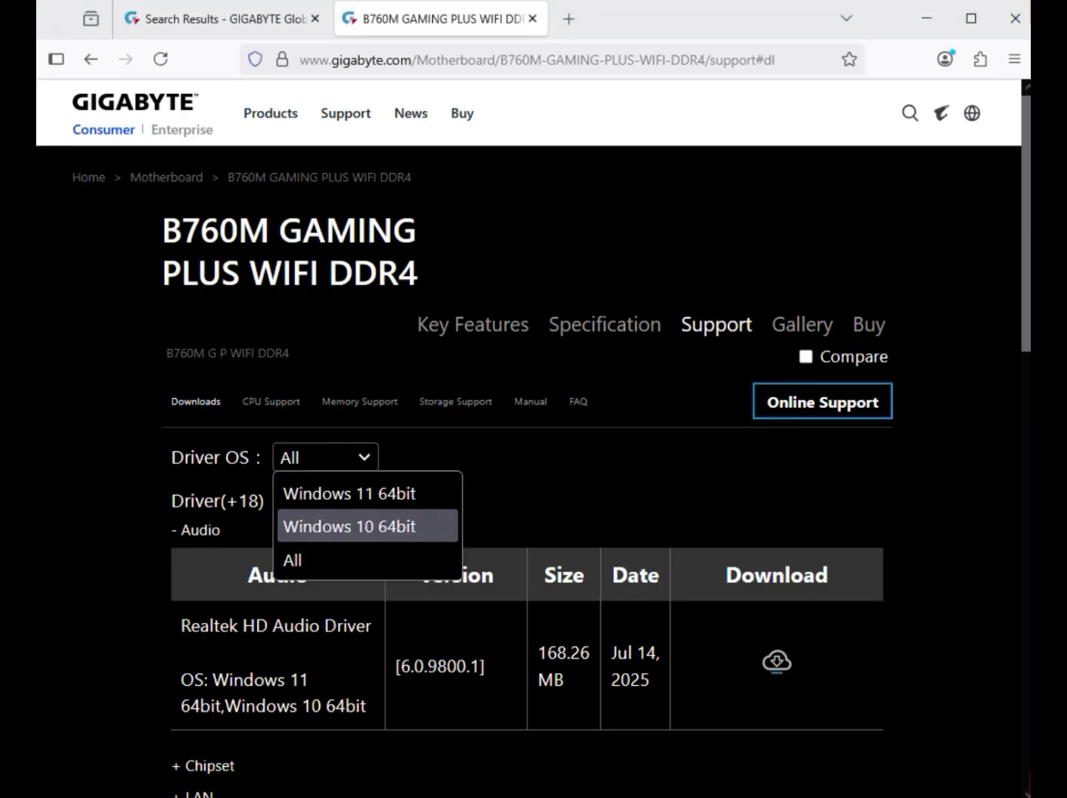
pyautogui.press('Up')
pyautogui.press('Return')
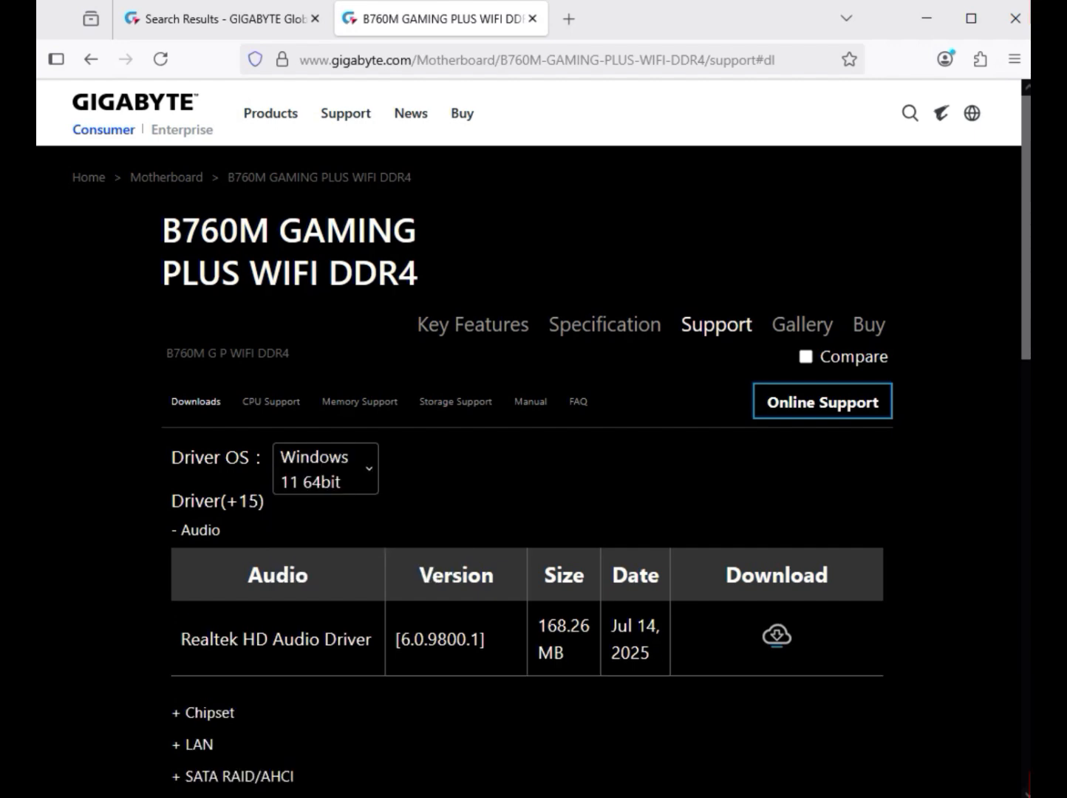
pyautogui.doubleClick(201, 531)
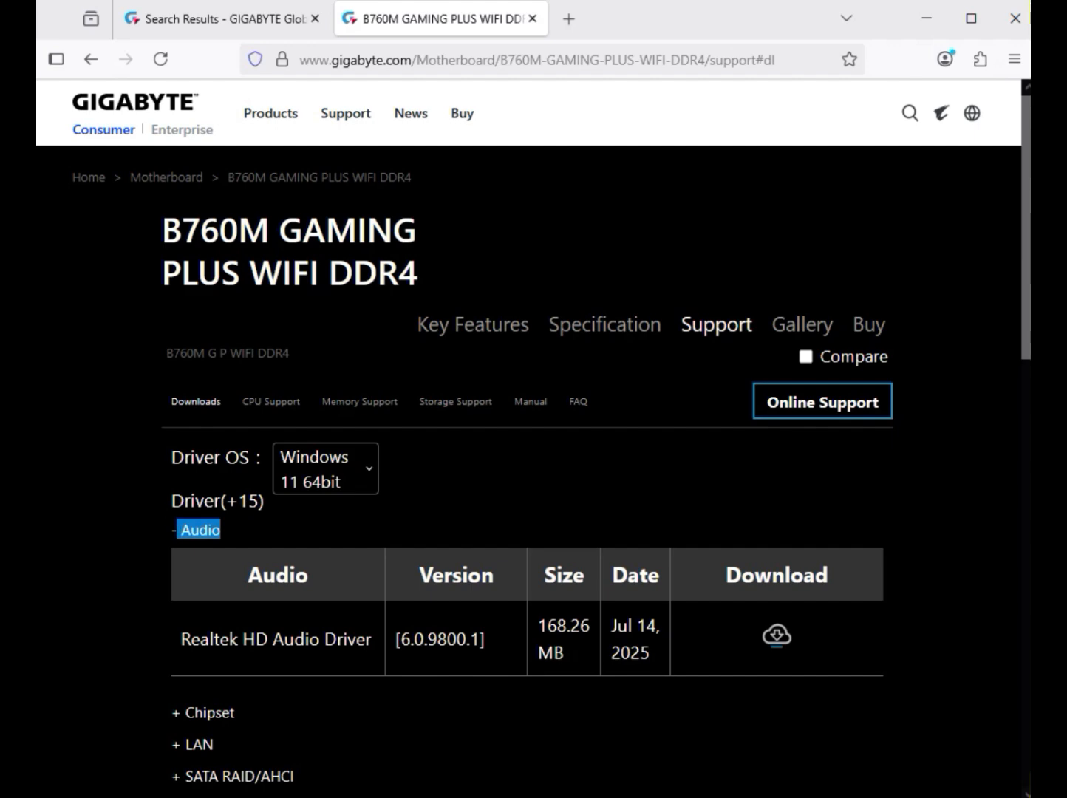
pyautogui.moveTo(255, 639); pyautogui.dragTo(356, 640)
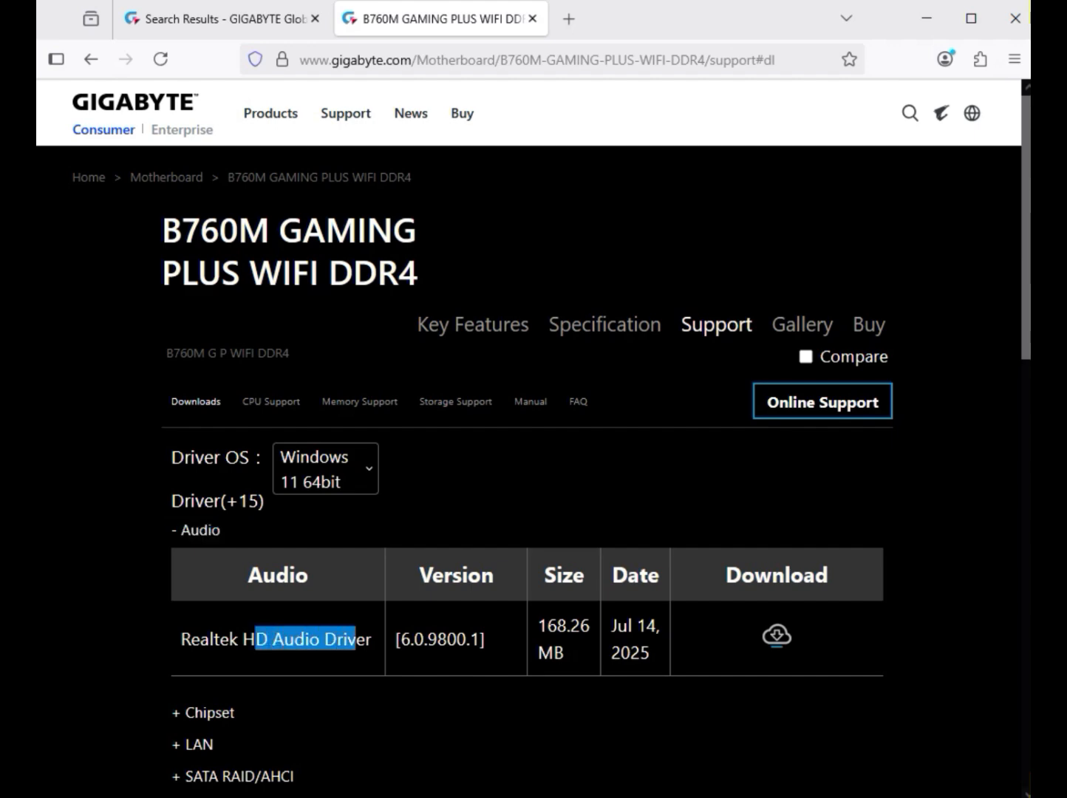
pyautogui.click(777, 635)
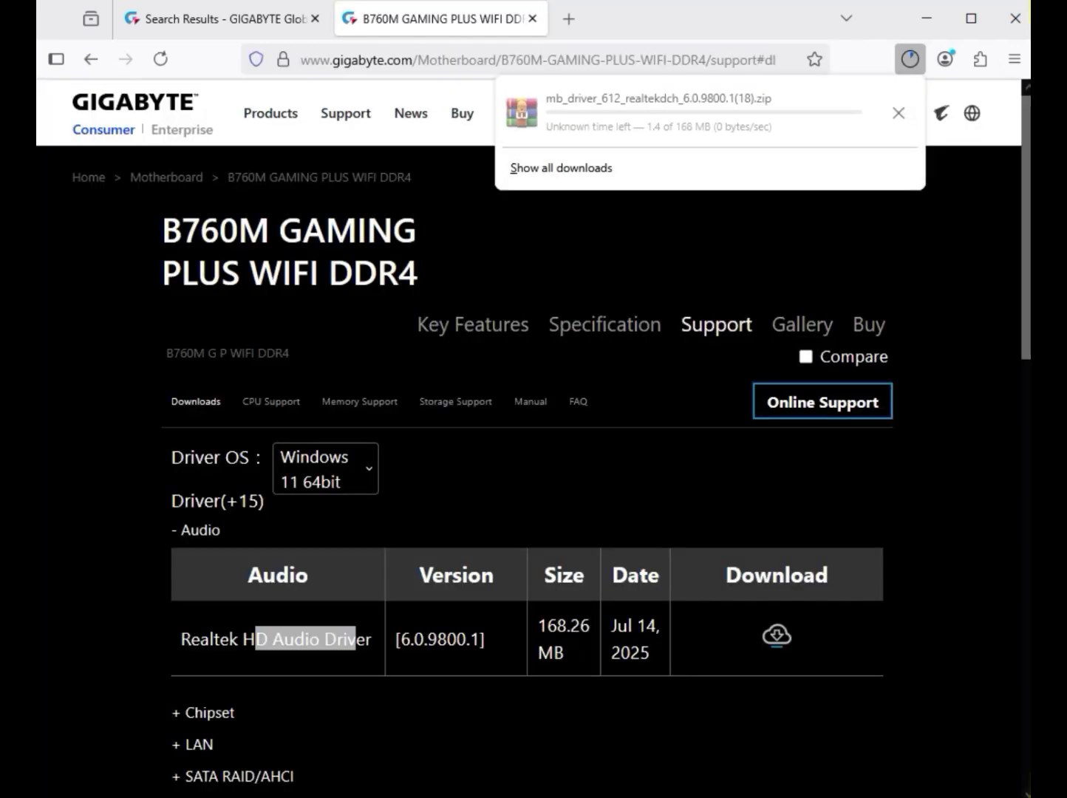
# Expand the Chipset drivers and download the Intel Serial I/O driver
pyautogui.scroll(-5, 778, 636)
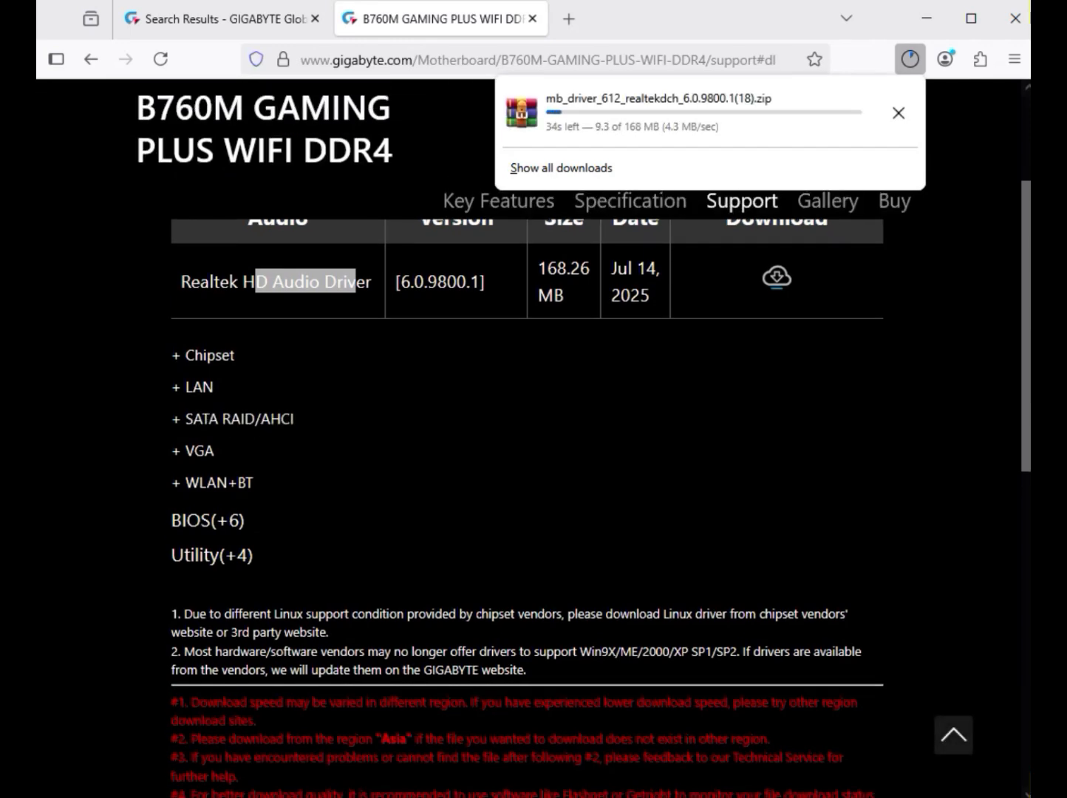
pyautogui.moveTo(194, 354); pyautogui.dragTo(236, 356)
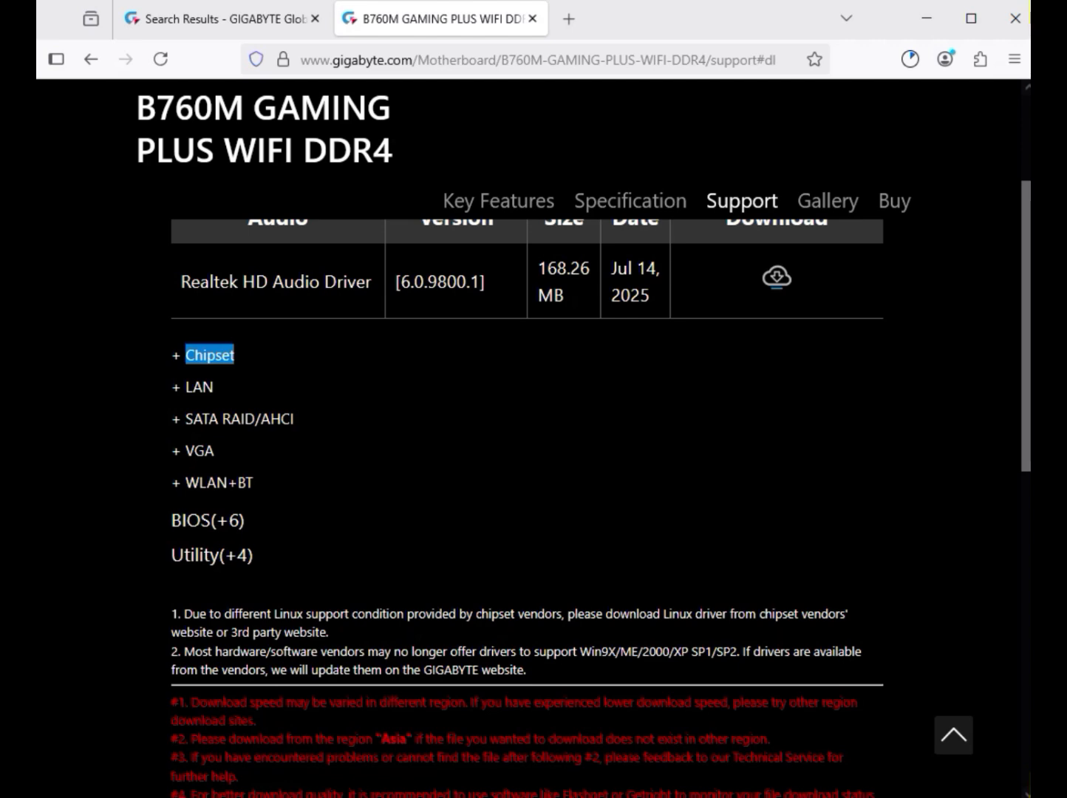
pyautogui.click(211, 356)
pyautogui.scroll(2, 527, 510)
pyautogui.scroll(-1, 527, 511)
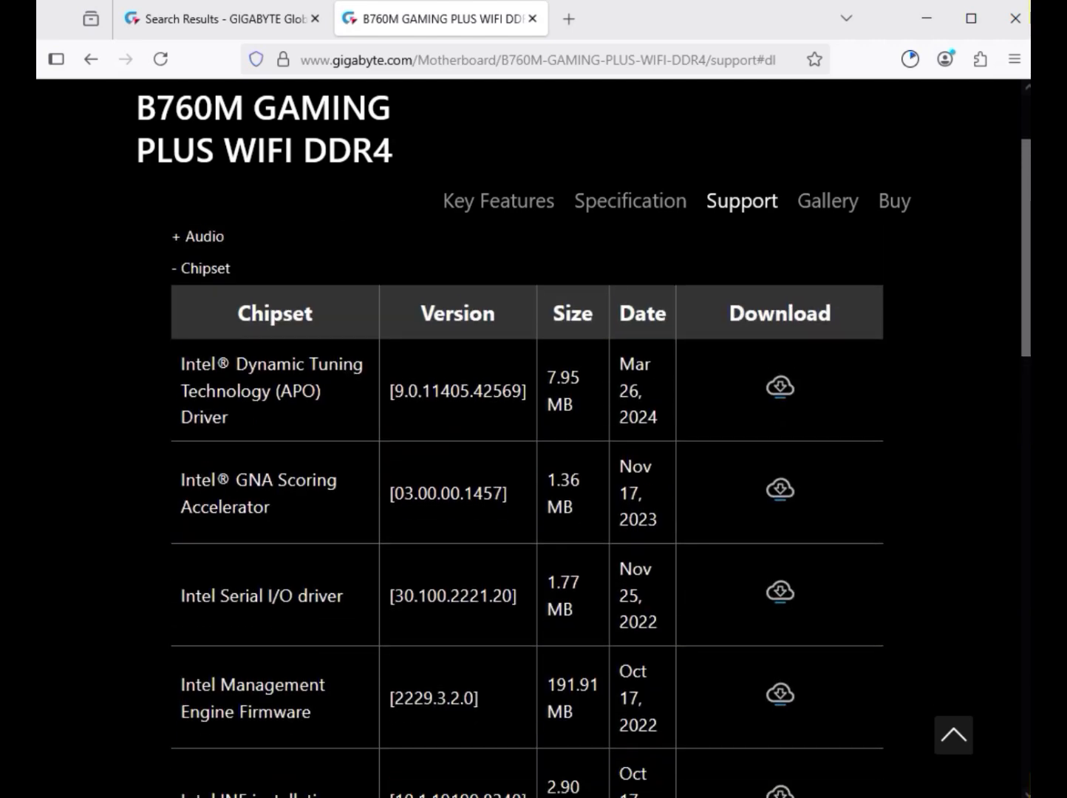
pyautogui.scroll(-2, 527, 511)
pyautogui.moveTo(218, 433); pyautogui.dragTo(347, 432)
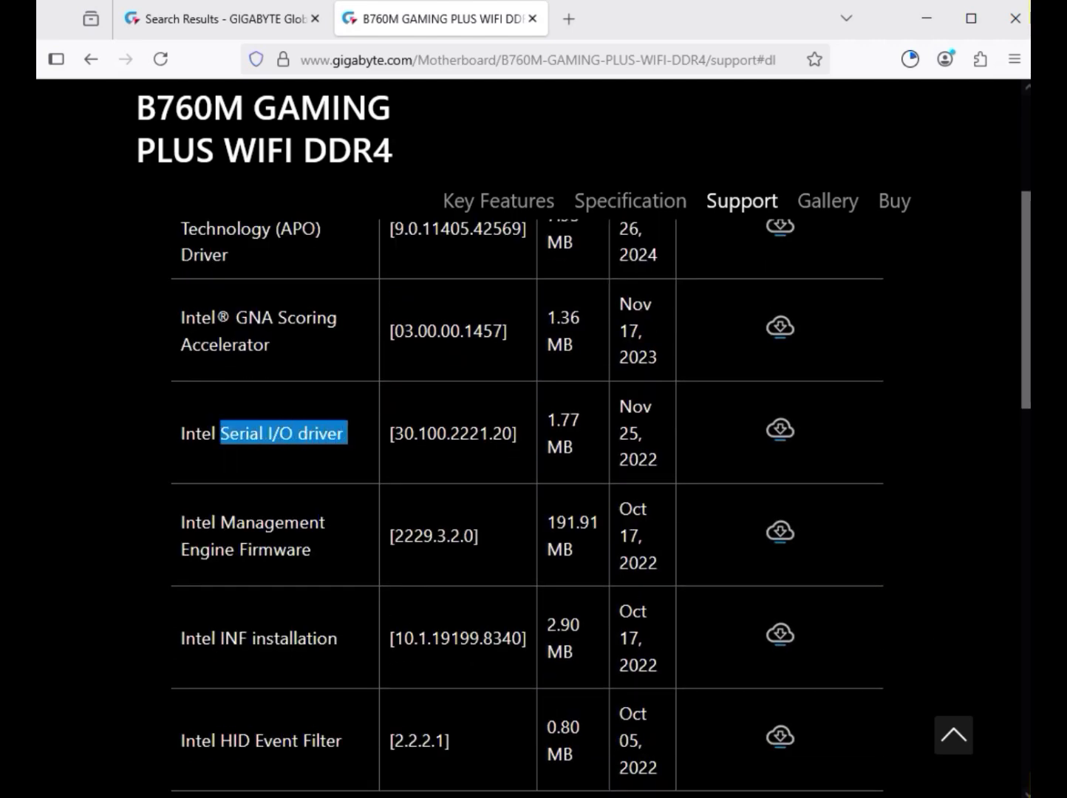
pyautogui.click(780, 428)
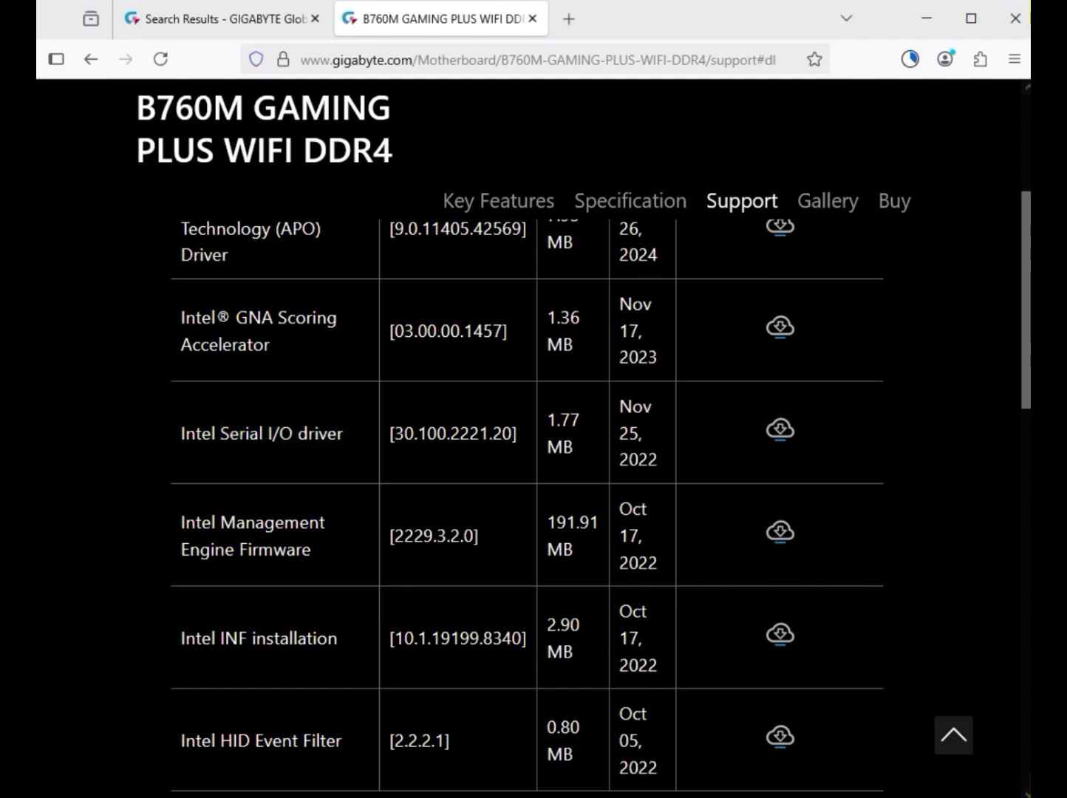
# Scroll past the Management Engine Firmware and expand the LAN driver list
pyautogui.moveTo(220, 522); pyautogui.dragTo(316, 550)
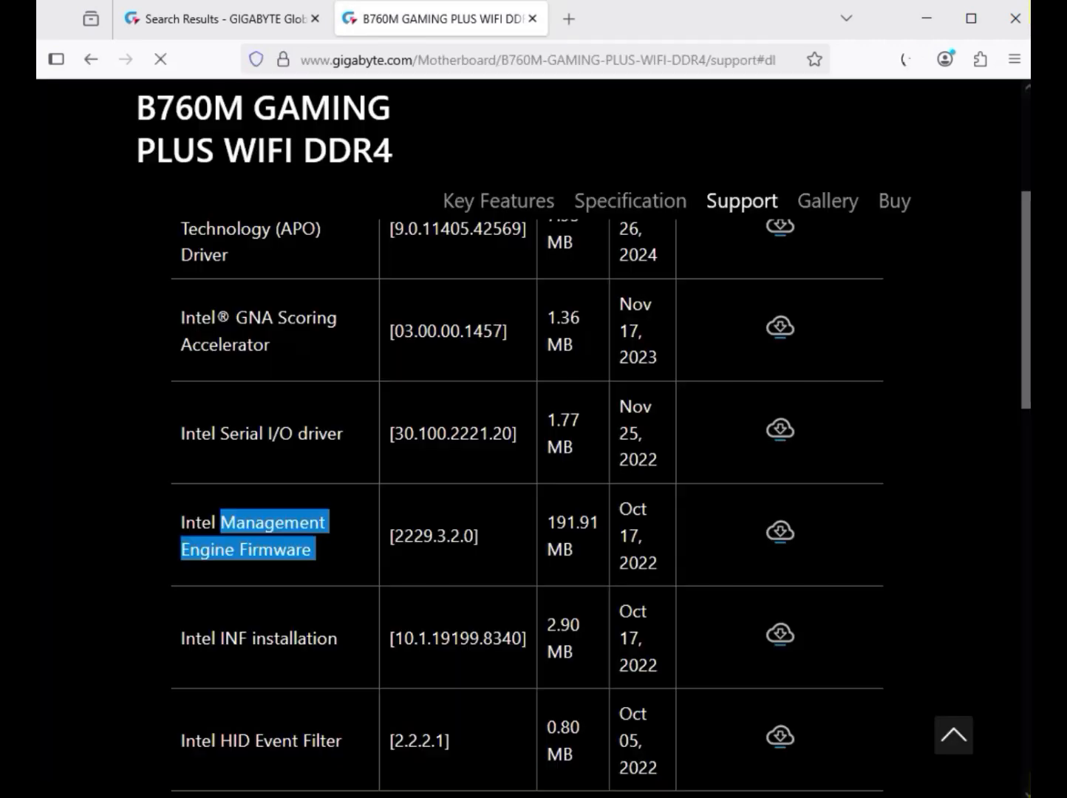
pyautogui.scroll(-4, 779, 531)
pyautogui.scroll(-2, 196, 436)
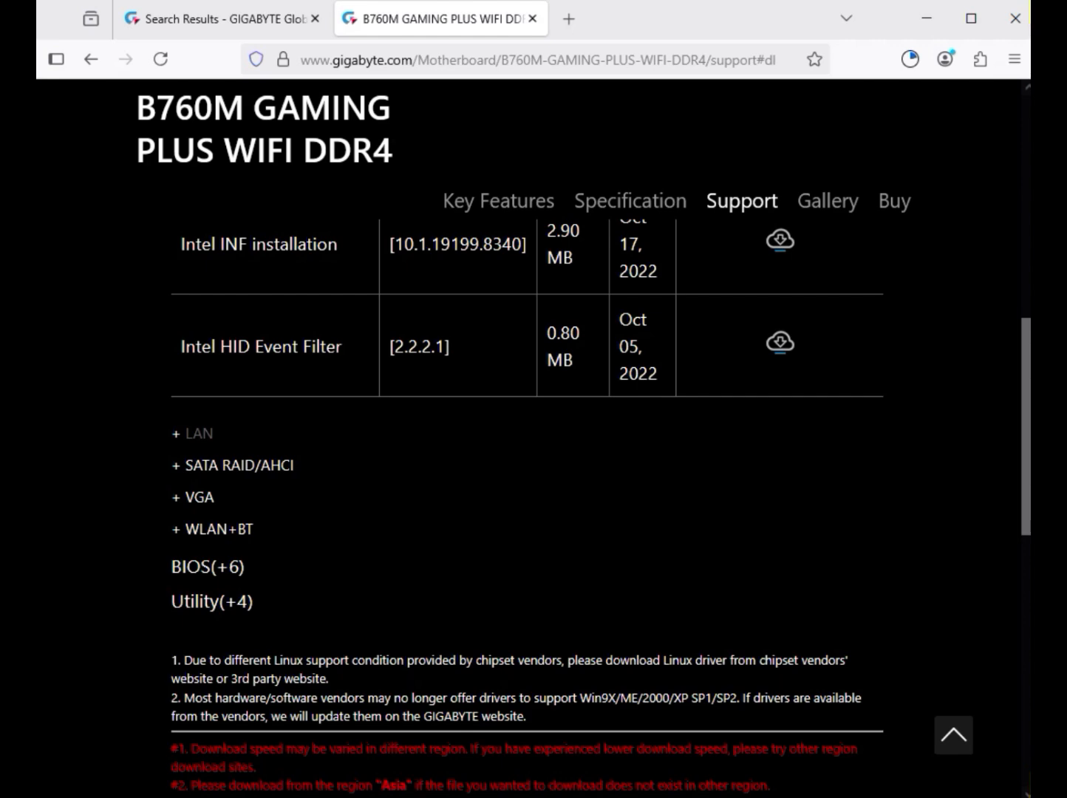
pyautogui.click(196, 434)
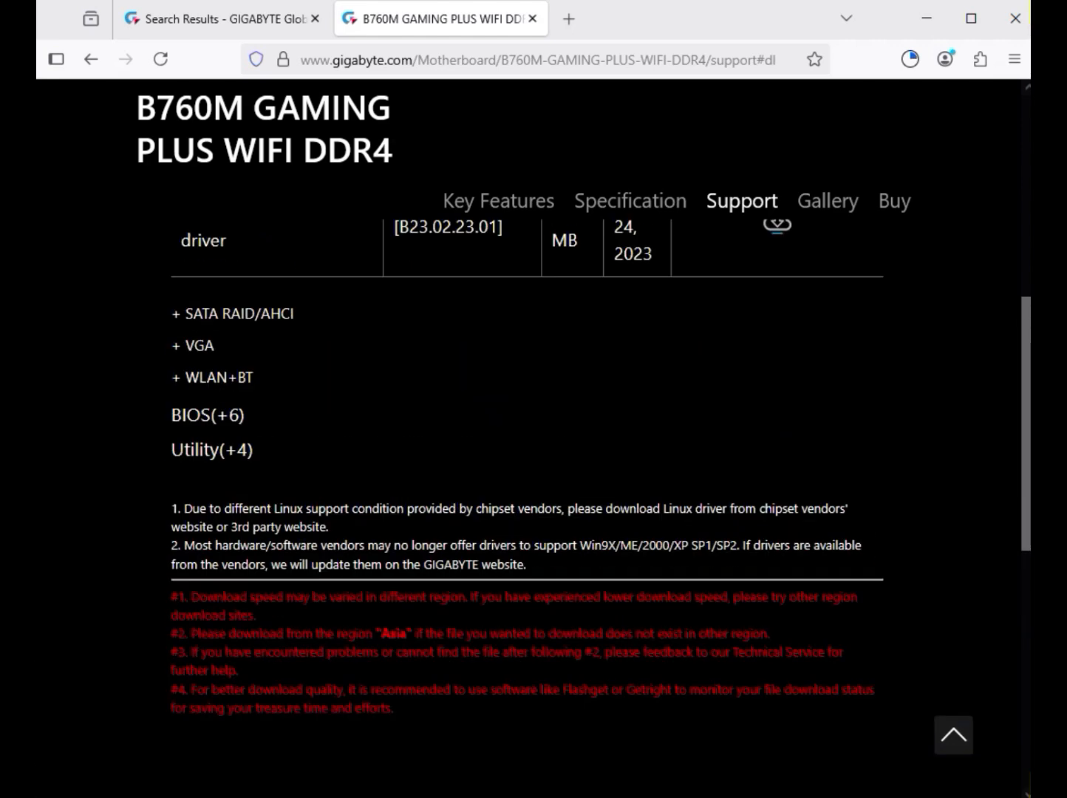
# Download the newest Realtek LAN Driver
pyautogui.scroll(-2, 532, 444)
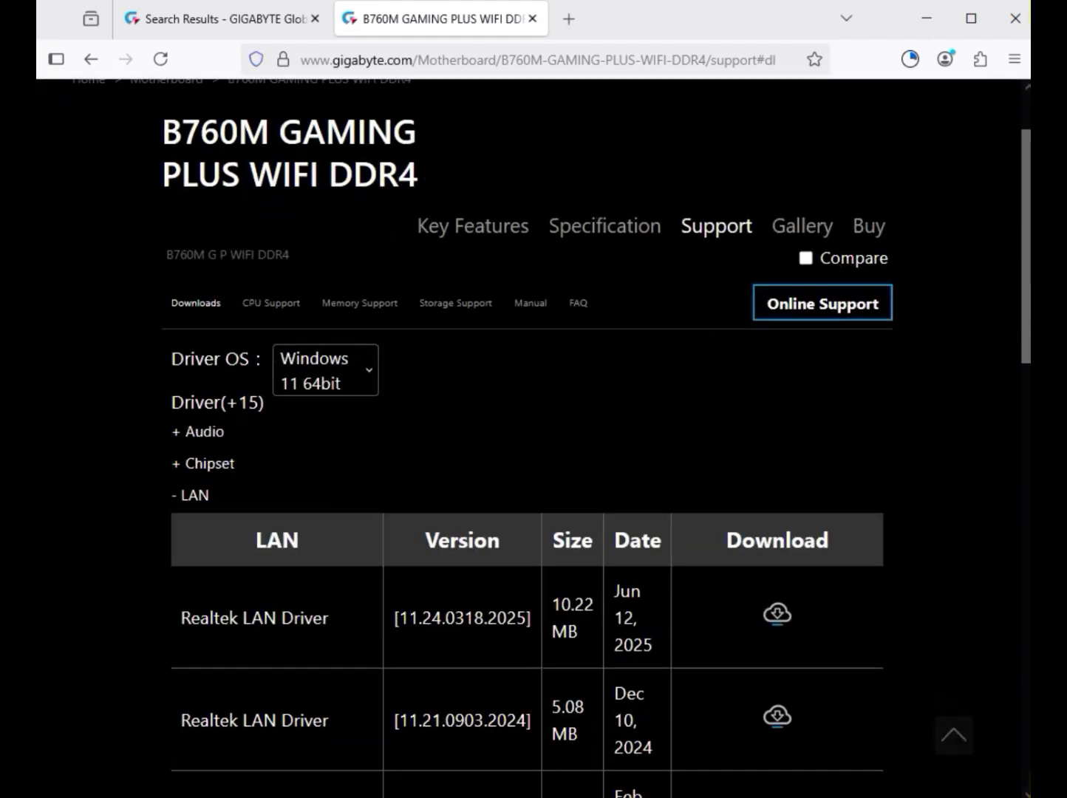
pyautogui.moveTo(190, 617); pyautogui.dragTo(334, 617)
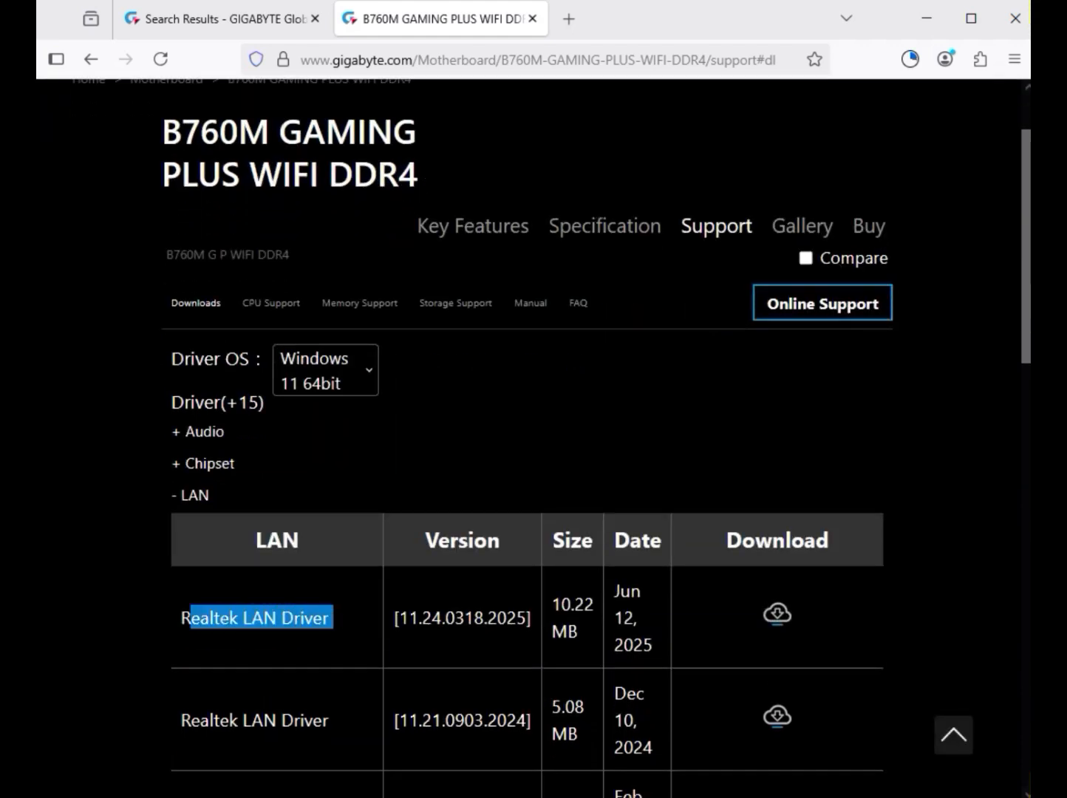
pyautogui.click(778, 614)
# Expand the VGA drivers and download the Intel graphics driver
pyautogui.scroll(-5, 778, 614)
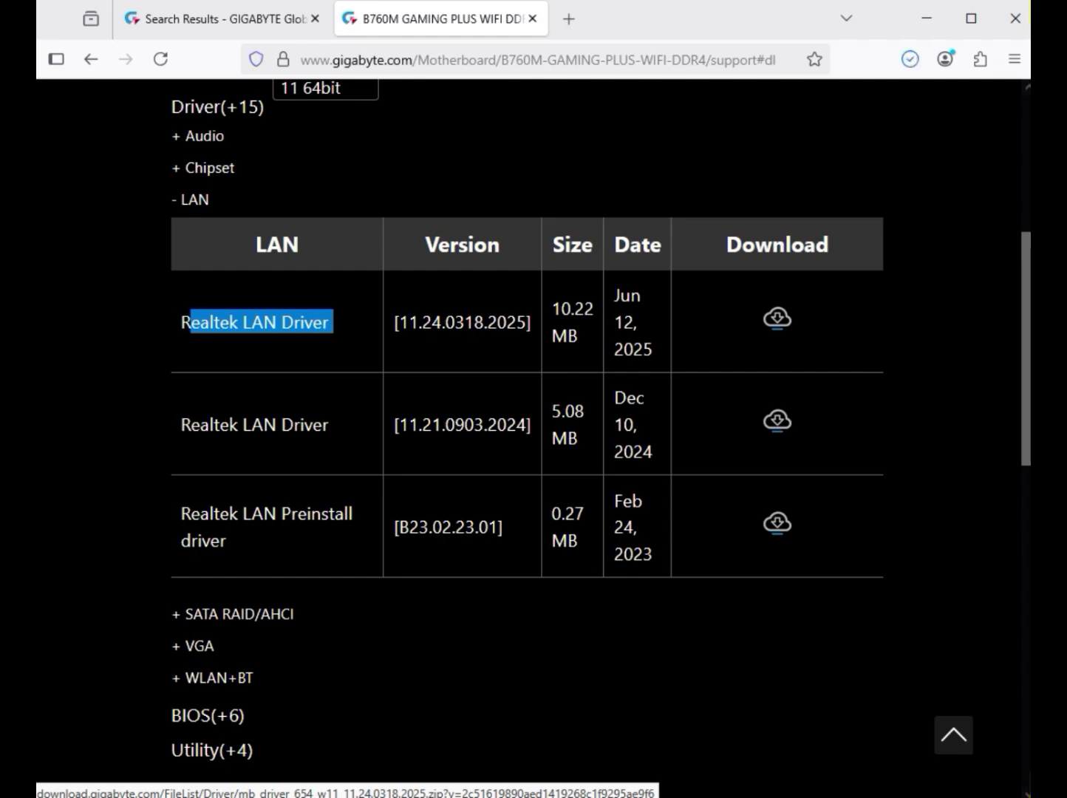
pyautogui.scroll(-1, 529, 443)
pyautogui.scroll(5, 529, 443)
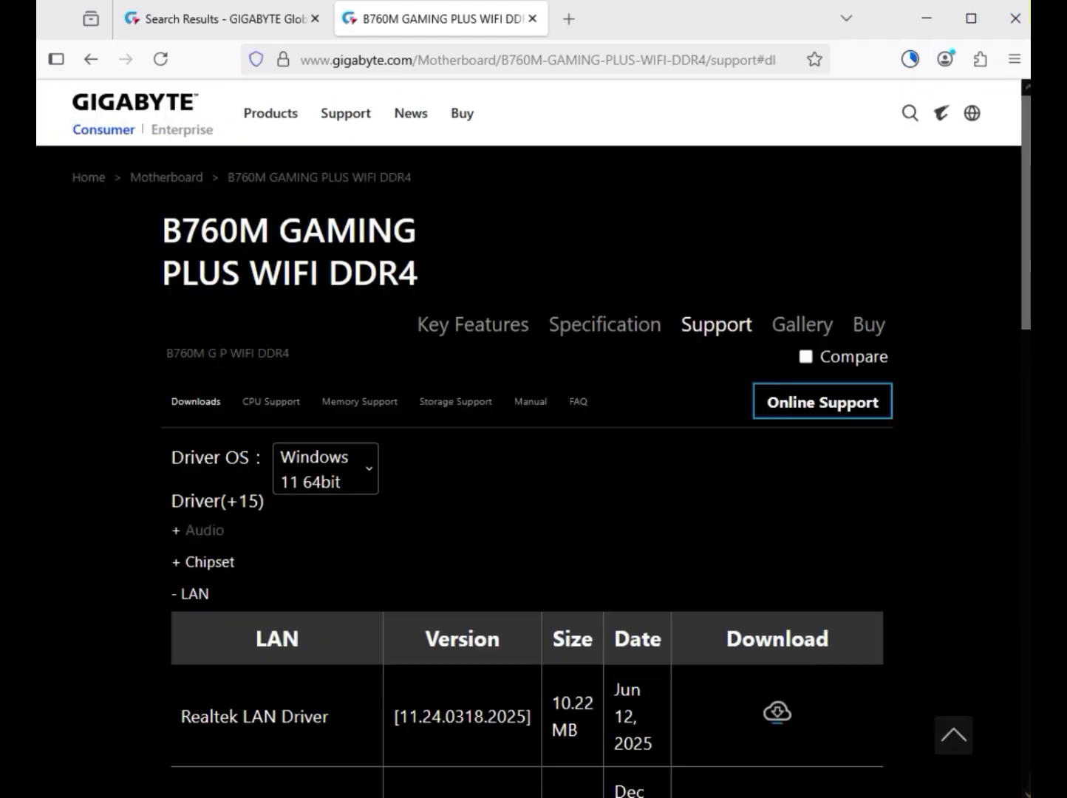
pyautogui.scroll(-6, 530, 444)
pyautogui.scroll(4, 530, 443)
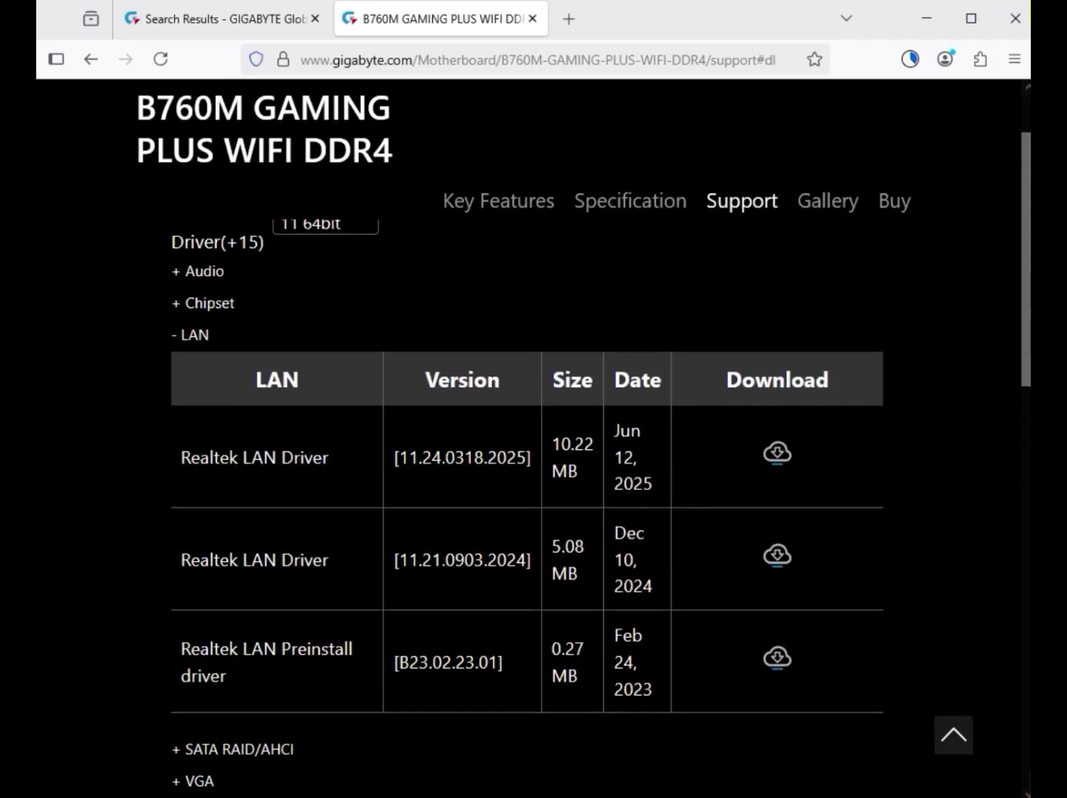
pyautogui.scroll(-3, 530, 444)
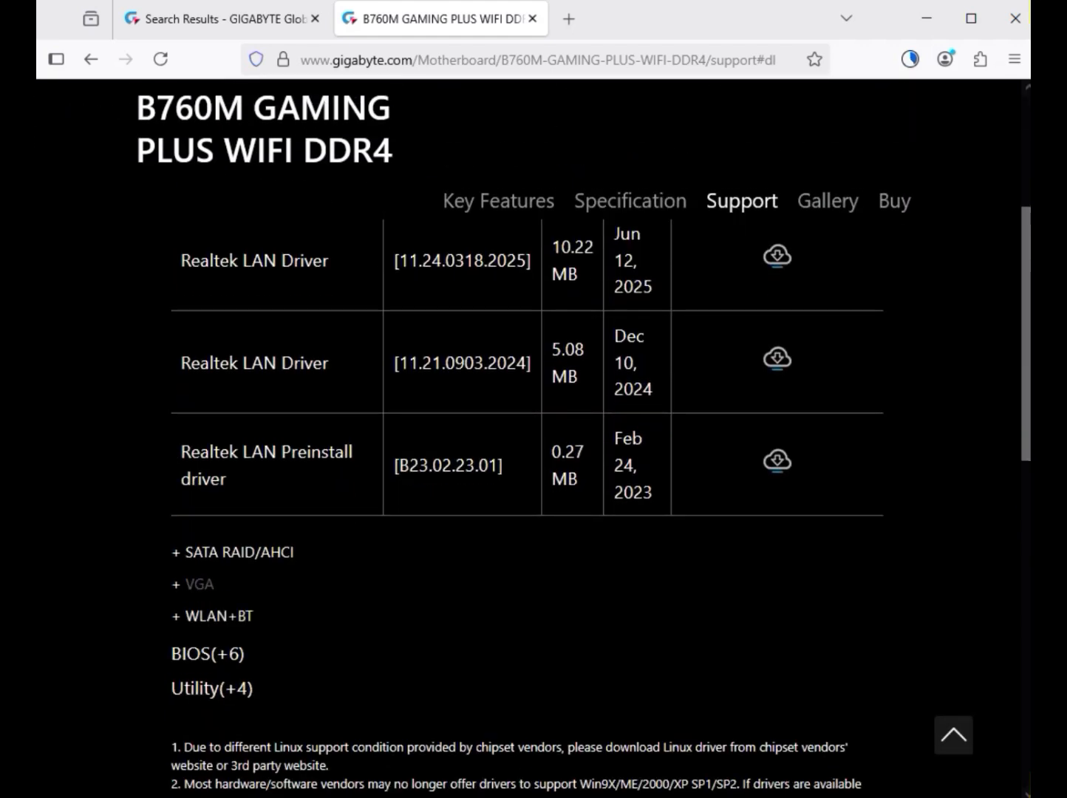
pyautogui.click(199, 584)
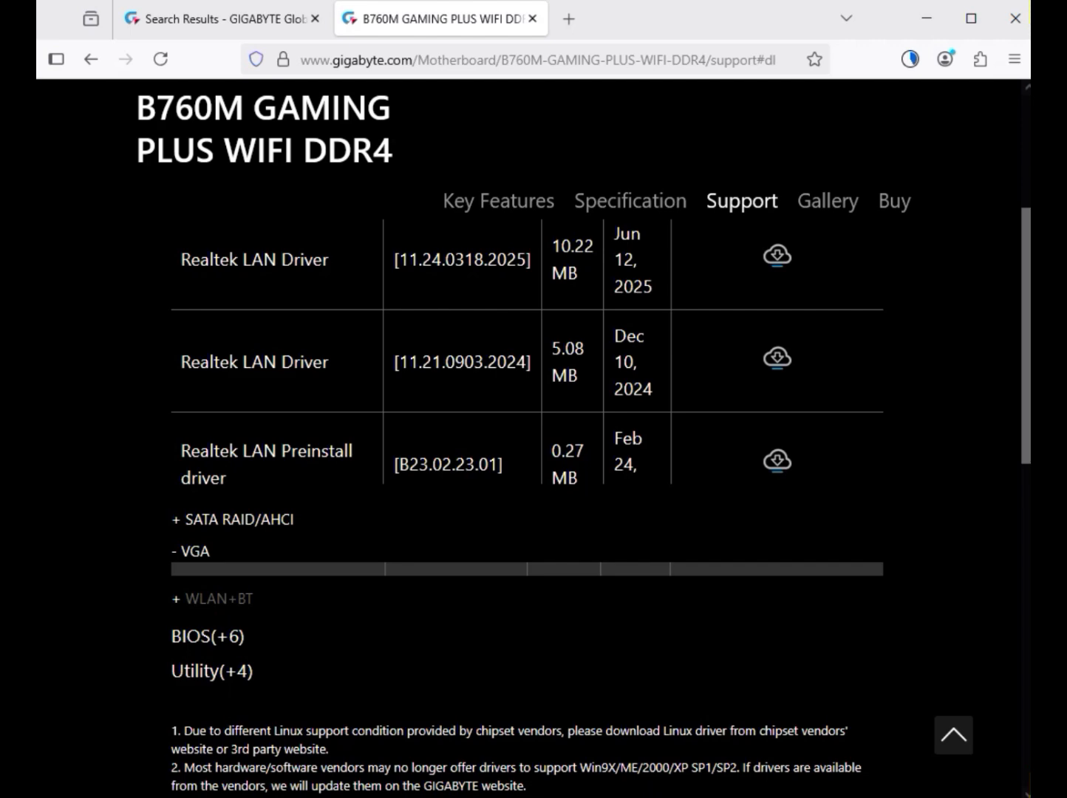
pyautogui.scroll(-4, 530, 444)
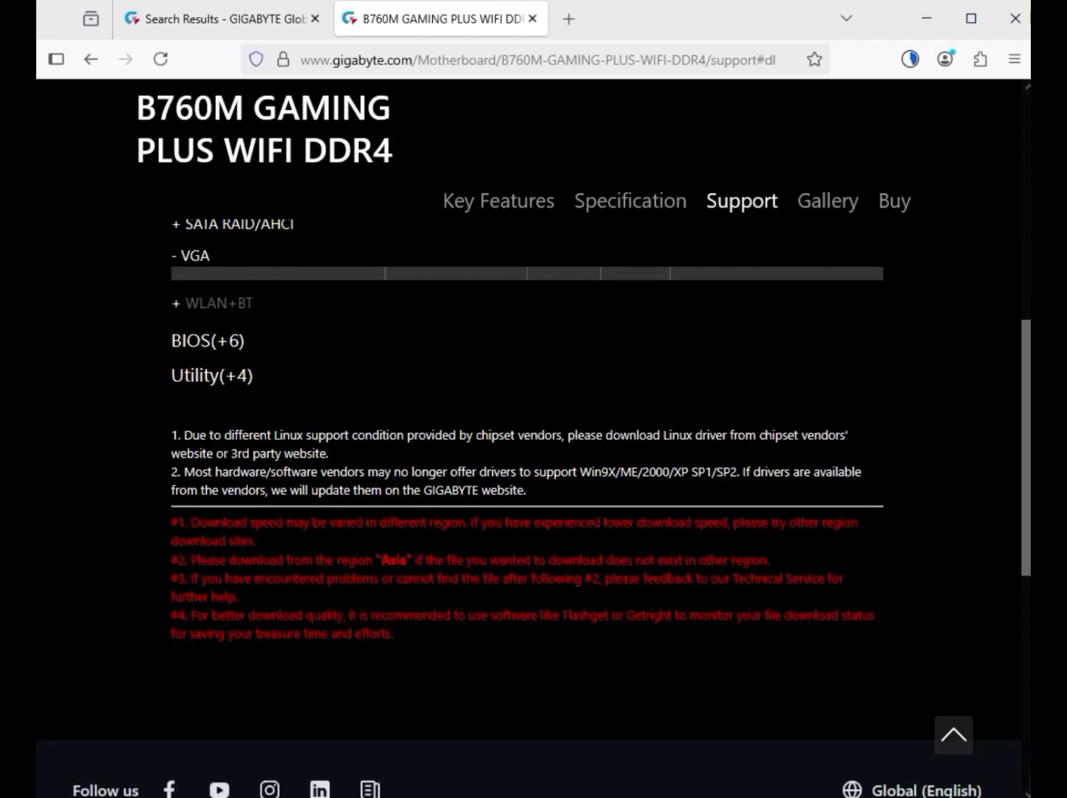
pyautogui.scroll(4, 530, 443)
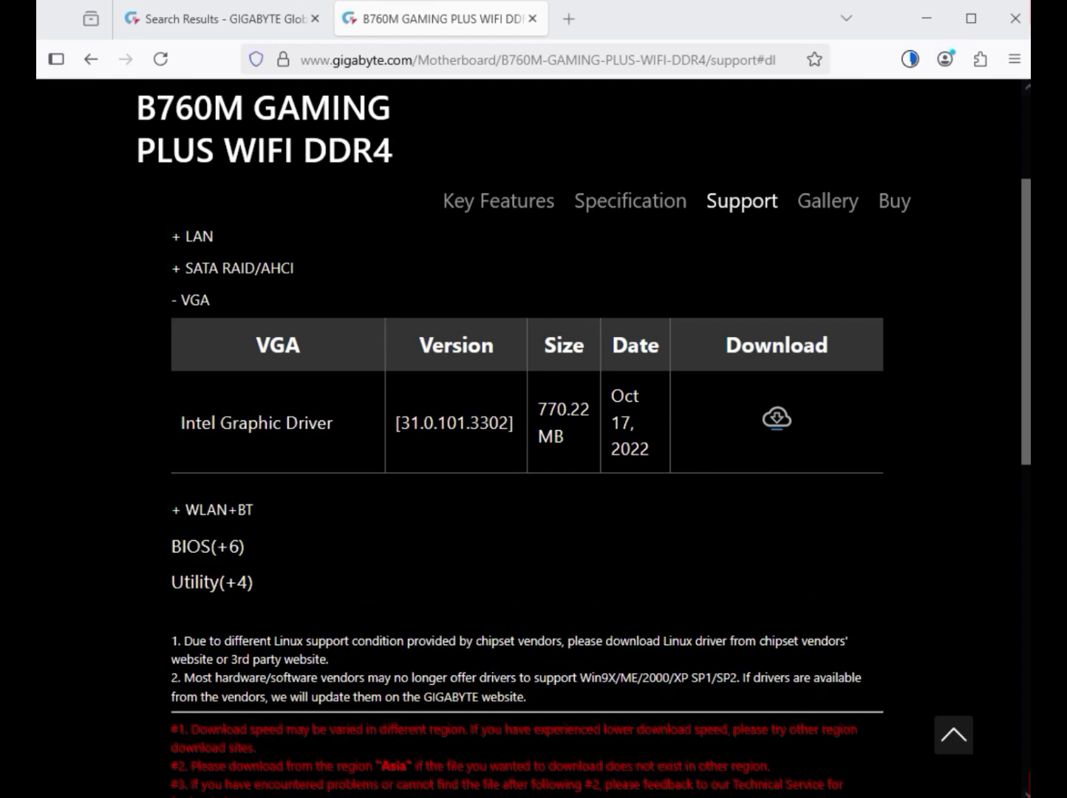
pyautogui.moveTo(220, 423); pyautogui.dragTo(650, 450)
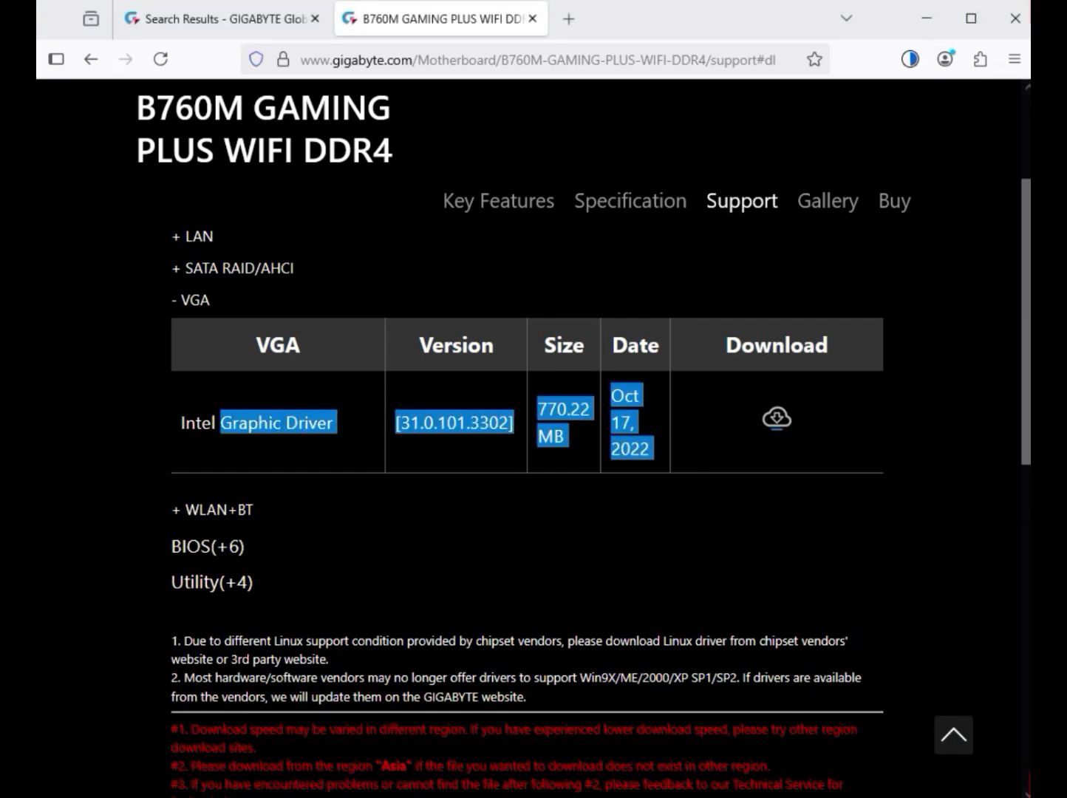
pyautogui.click(777, 418)
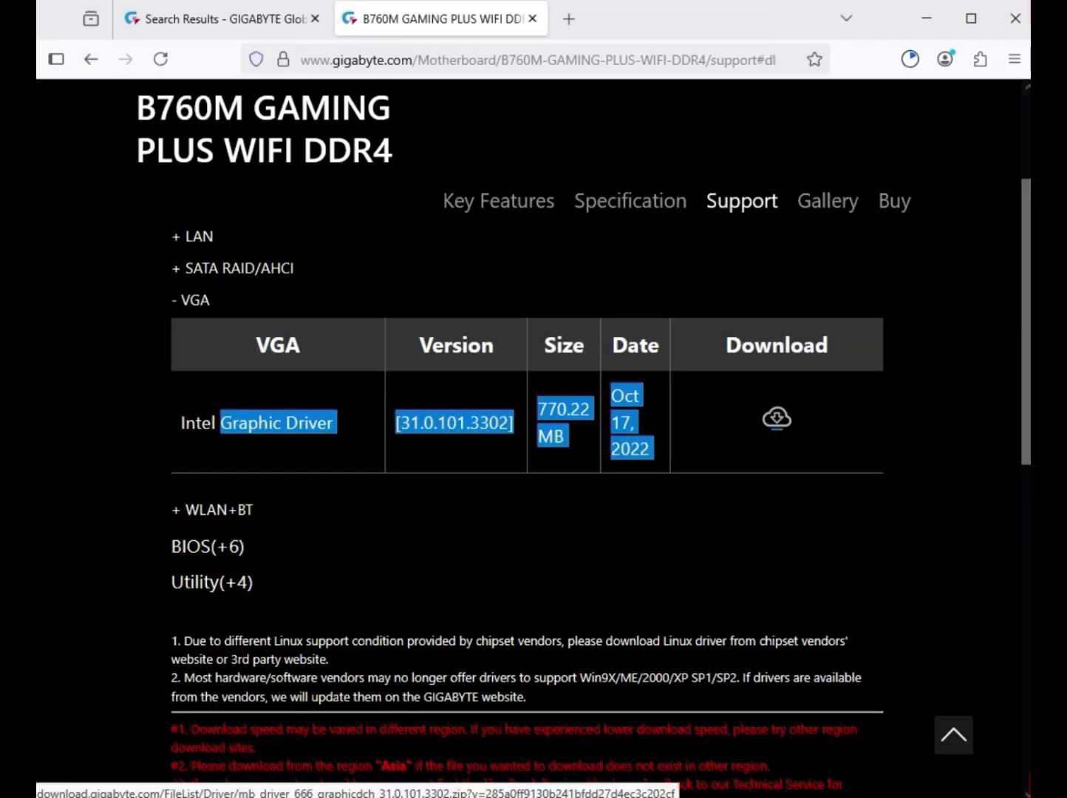
# Expand WLAN+BT, download the Realtek 8851 Bluetooth and WIFI drivers, then view the Downloads folder
pyautogui.click(214, 511)
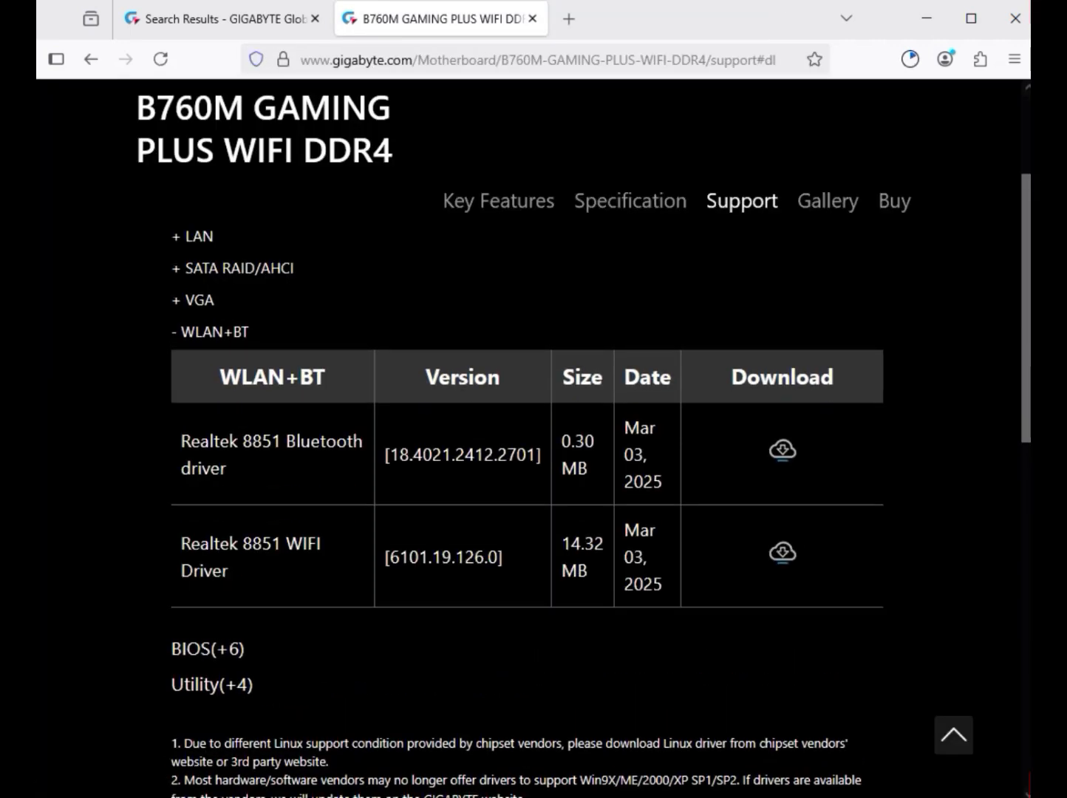
pyautogui.moveTo(285, 441); pyautogui.dragTo(232, 468)
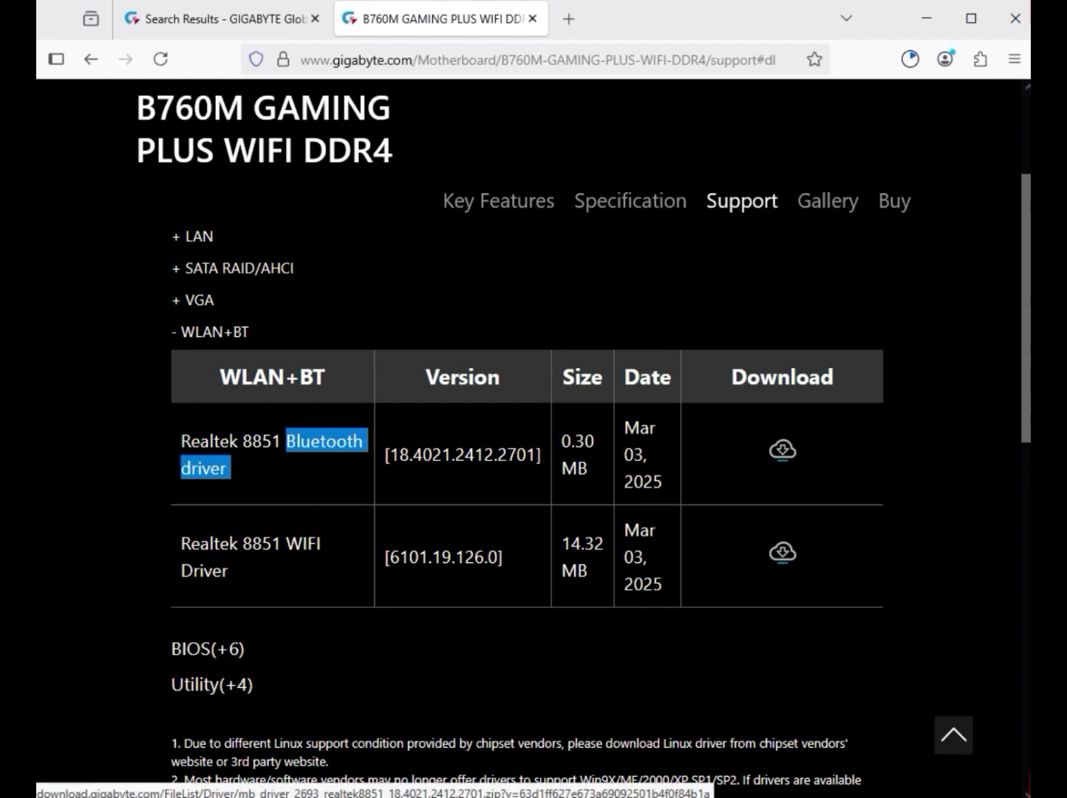
pyautogui.click(782, 450)
pyautogui.click(286, 544)
pyautogui.moveTo(286, 544); pyautogui.dragTo(232, 570)
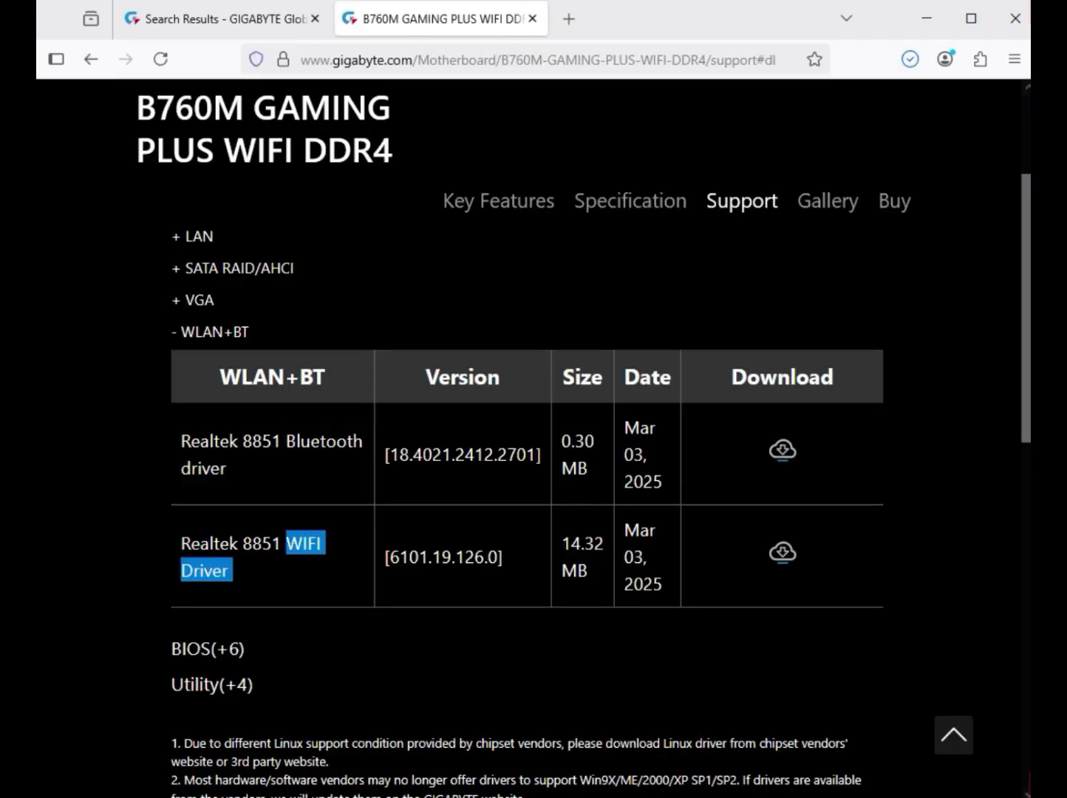
pyautogui.click(782, 552)
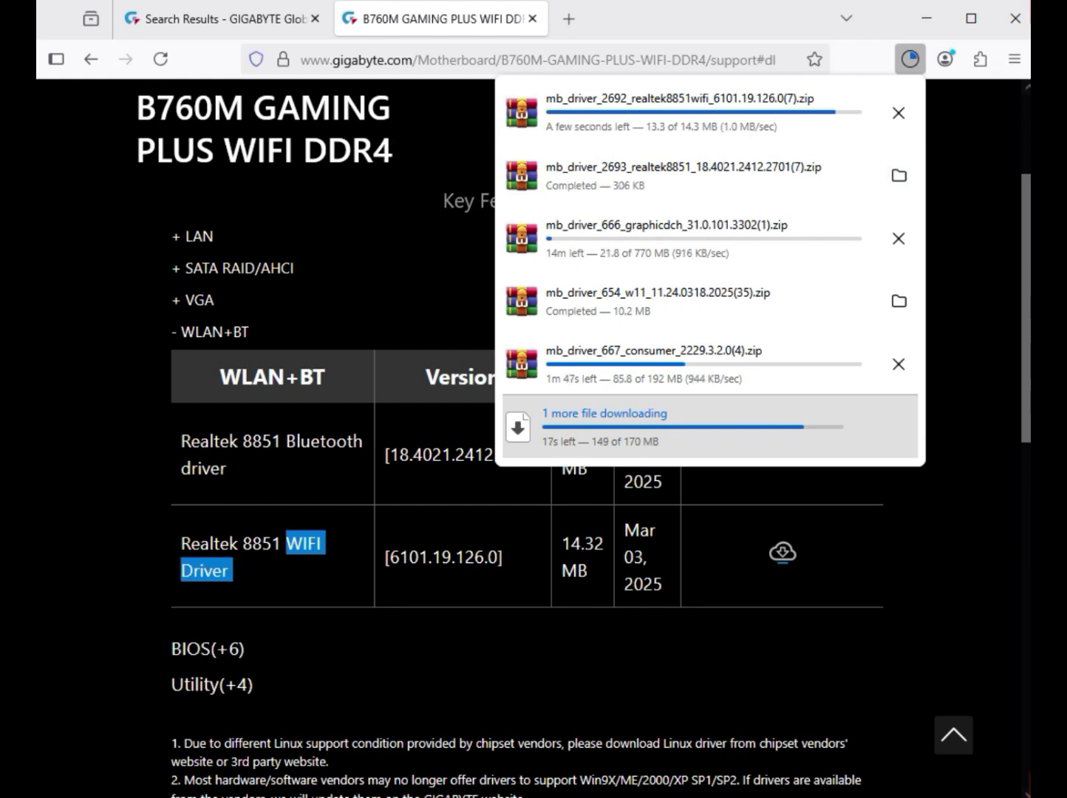
pyautogui.click(898, 300)
# Select the mb_driver_614_serialio_30.100.2221.20 zip in Downloads and bring up its context menu
pyautogui.moveTo(390, 472); pyautogui.dragTo(364, 213)
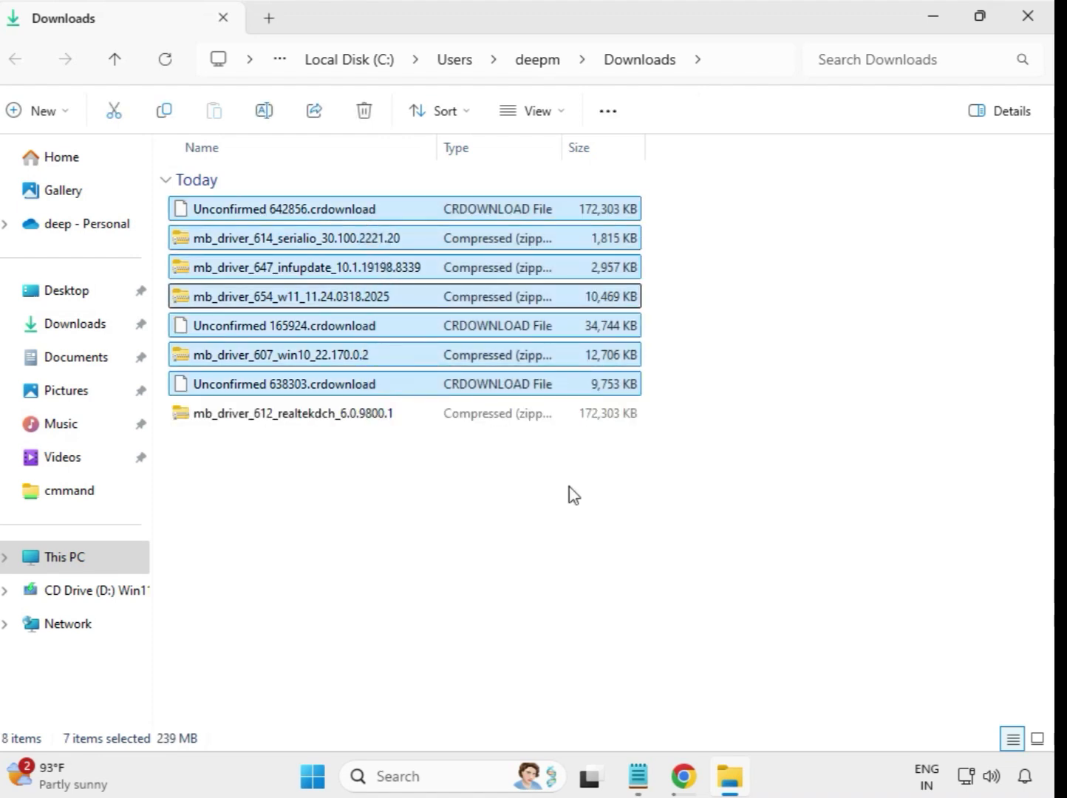
pyautogui.click(596, 508)
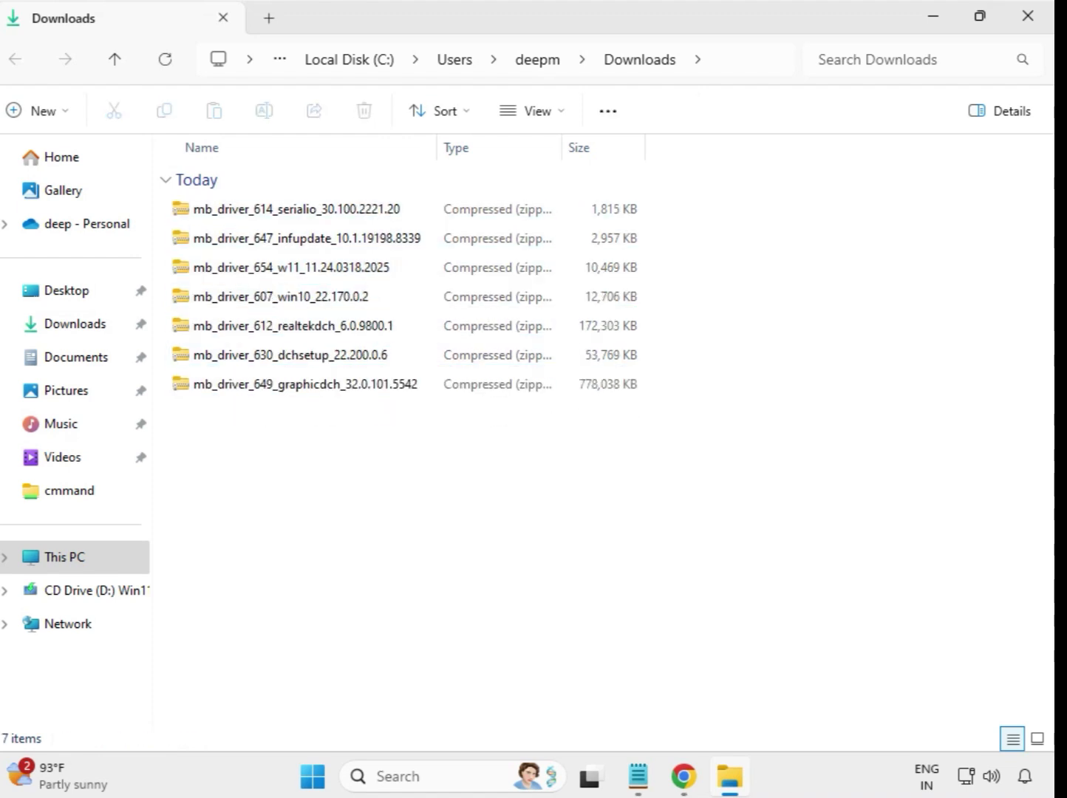
pyautogui.click(275, 217)
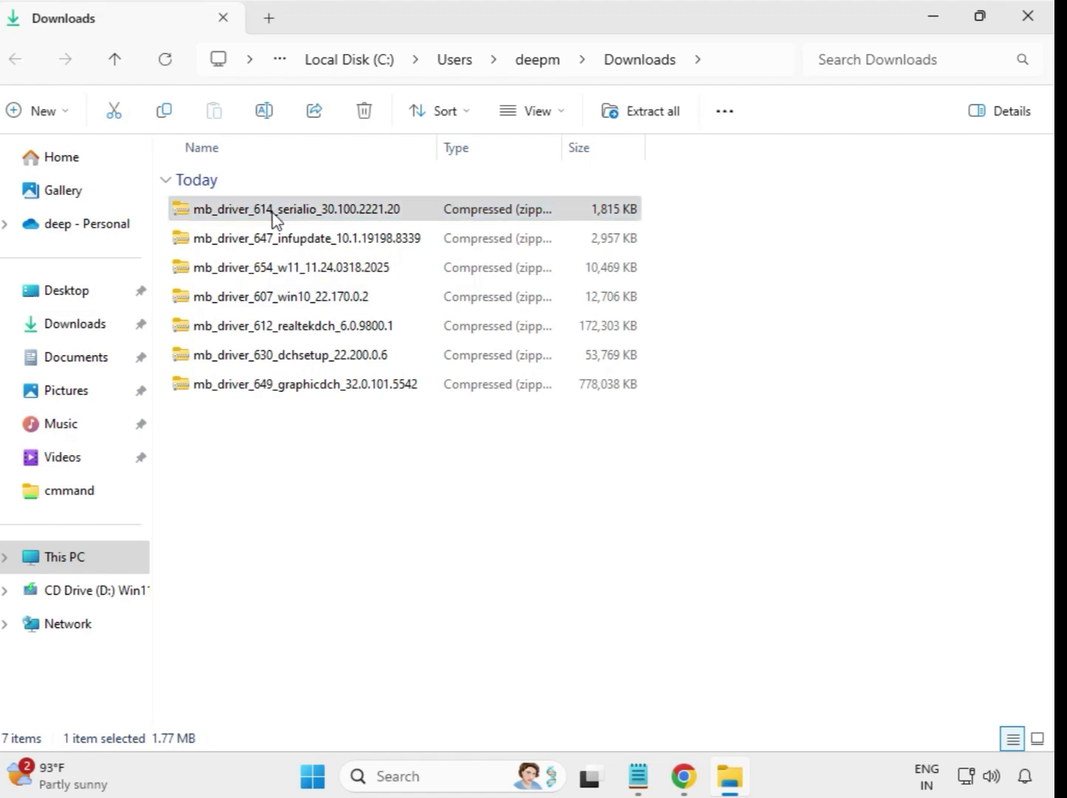
pyautogui.rightClick(275, 217)
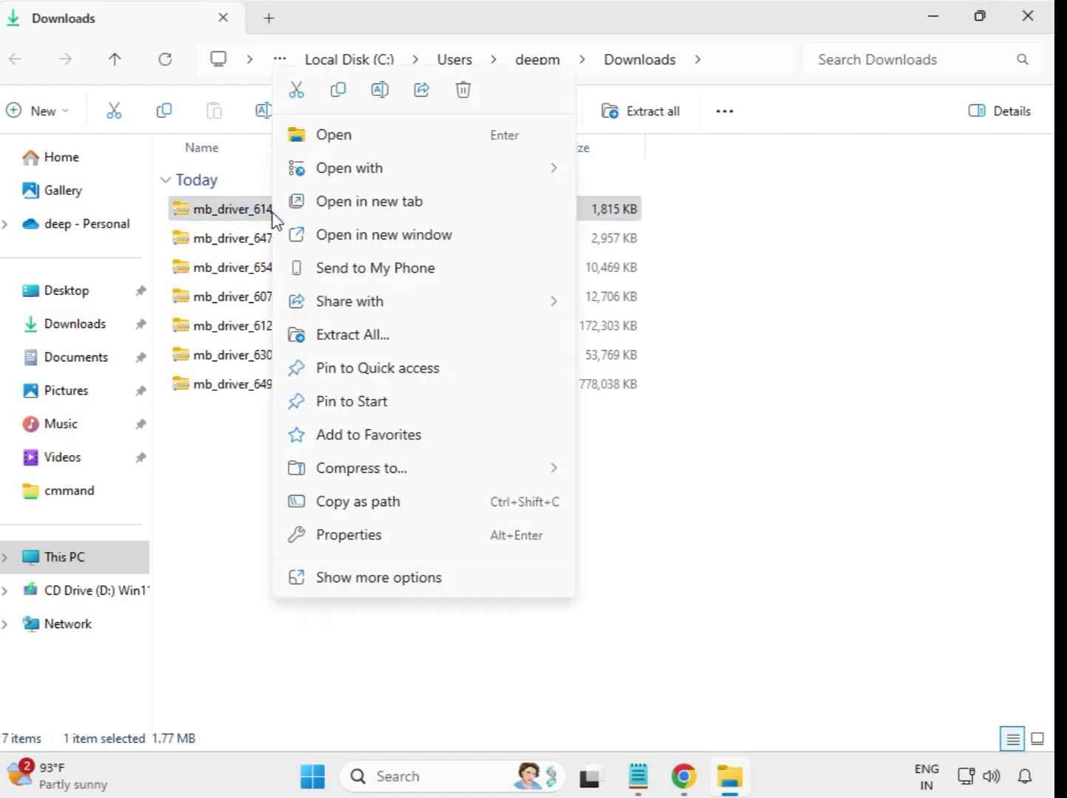
# Extract the mb_driver_614 serialio zip into its own folder and close the opened window
pyautogui.click(353, 334)
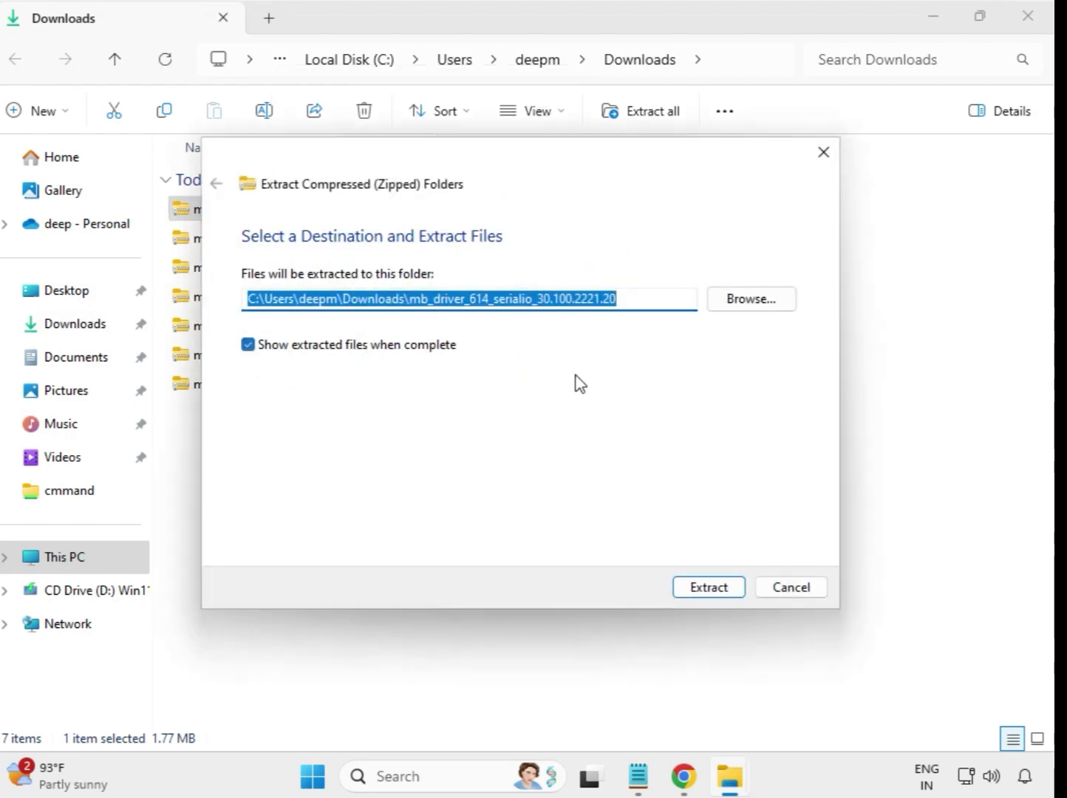
pyautogui.click(718, 589)
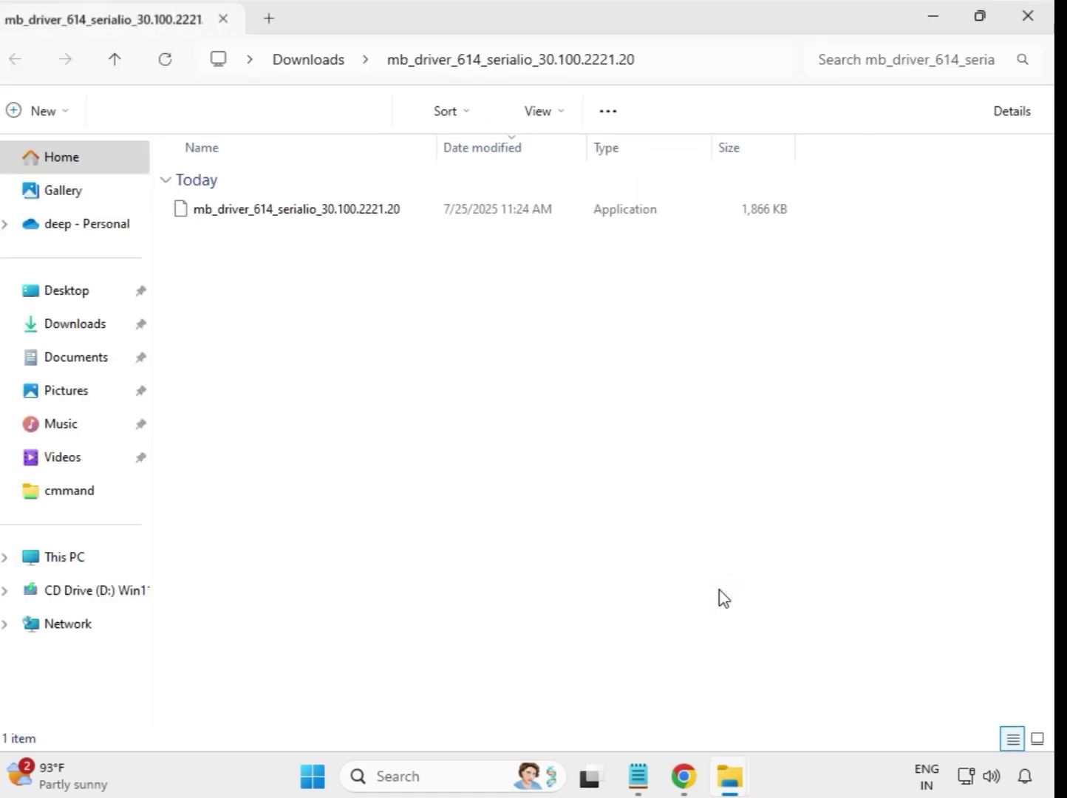
pyautogui.click(1027, 17)
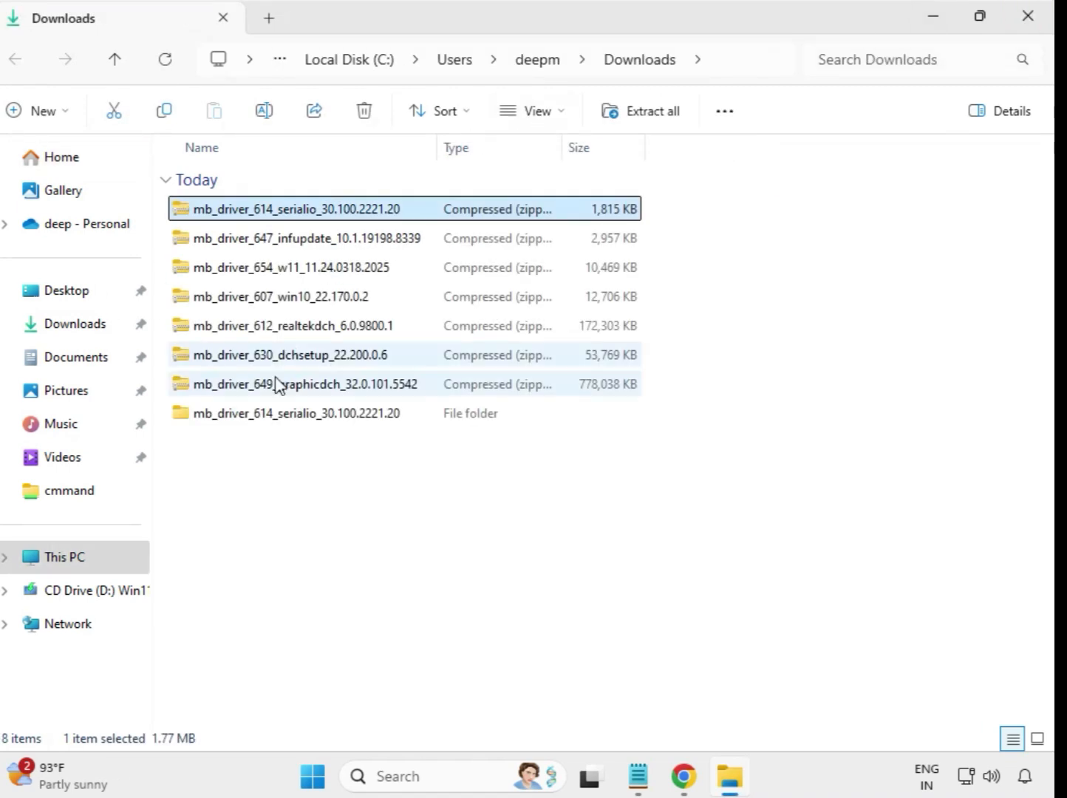
pyautogui.click(287, 428)
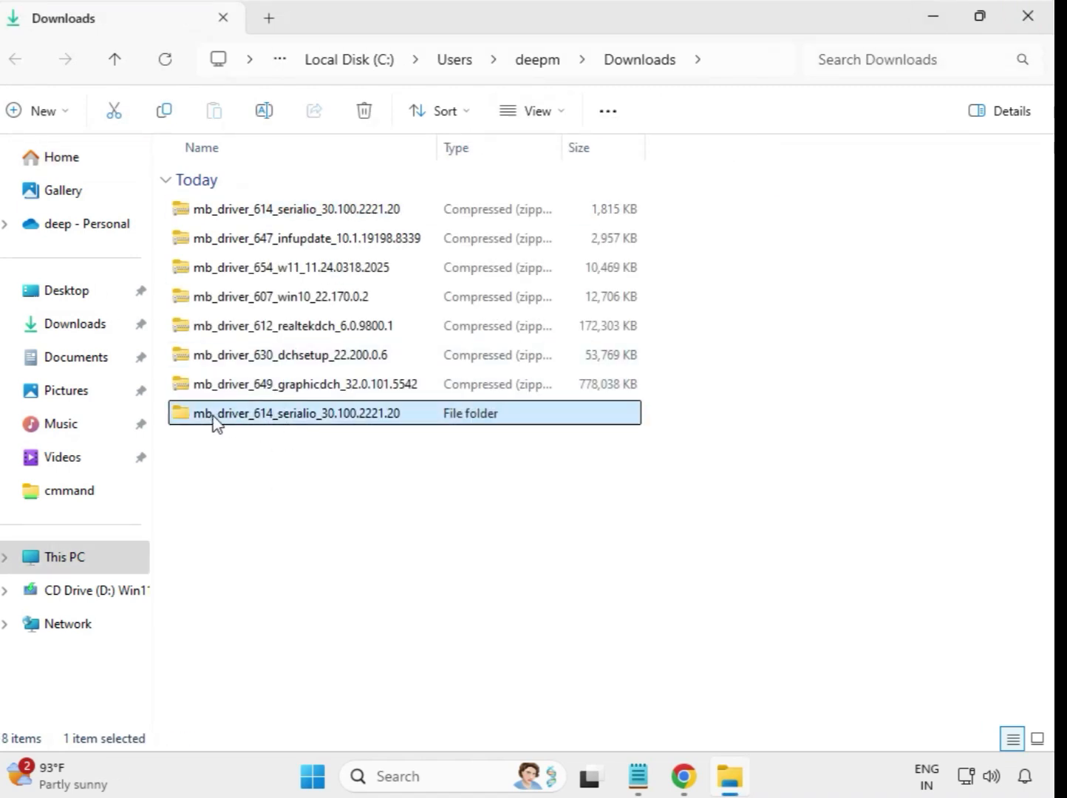
# Extract the mb_driver_647_infupdate_10.1.19198.8339 zip into its own folder and close the opened window
pyautogui.click(279, 244)
pyautogui.rightClick(280, 244)
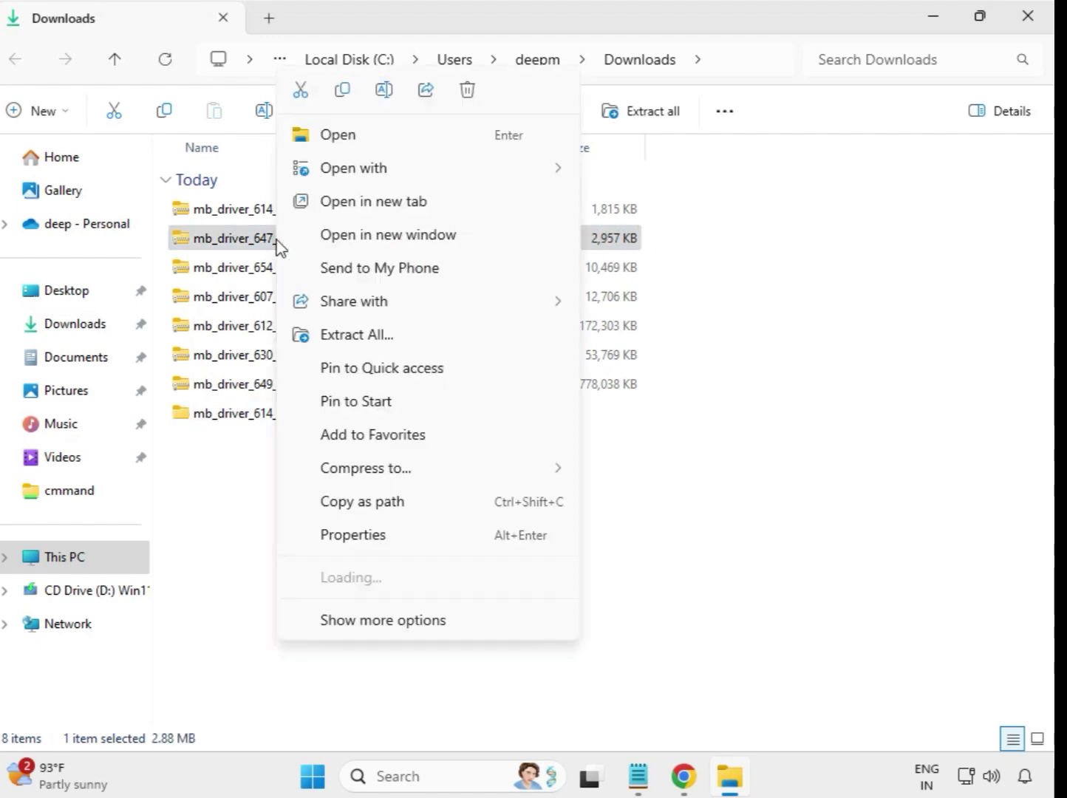
pyautogui.click(358, 335)
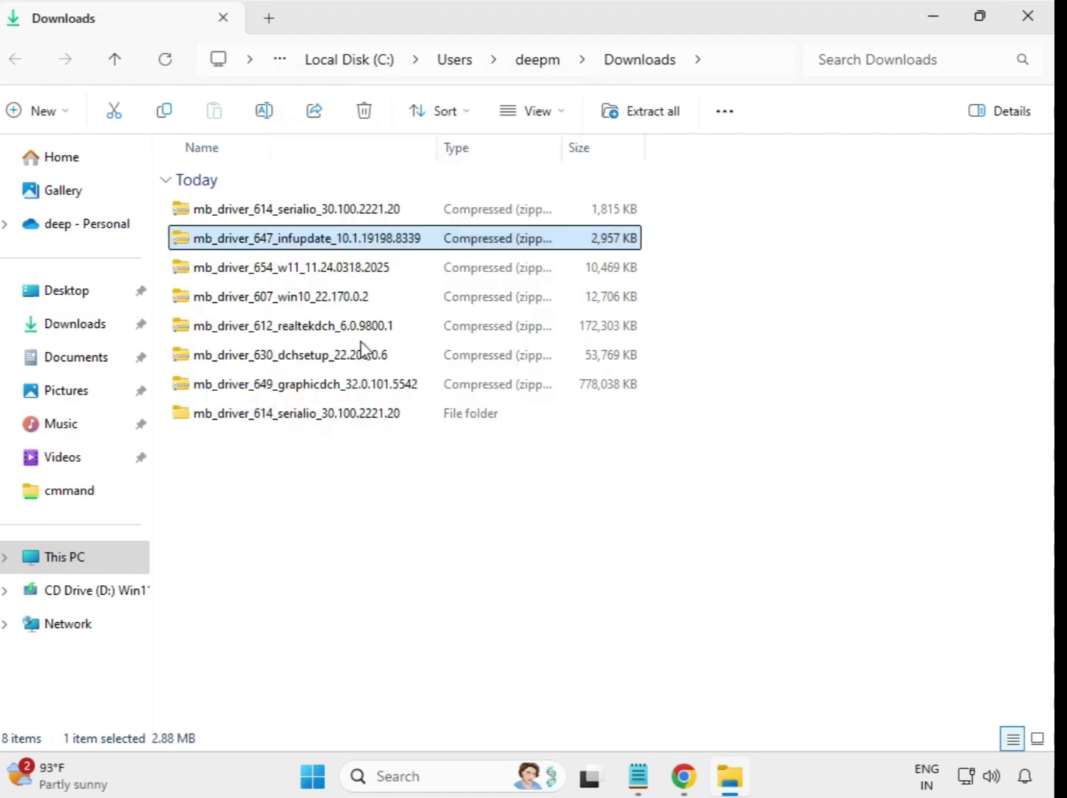
pyautogui.click(696, 590)
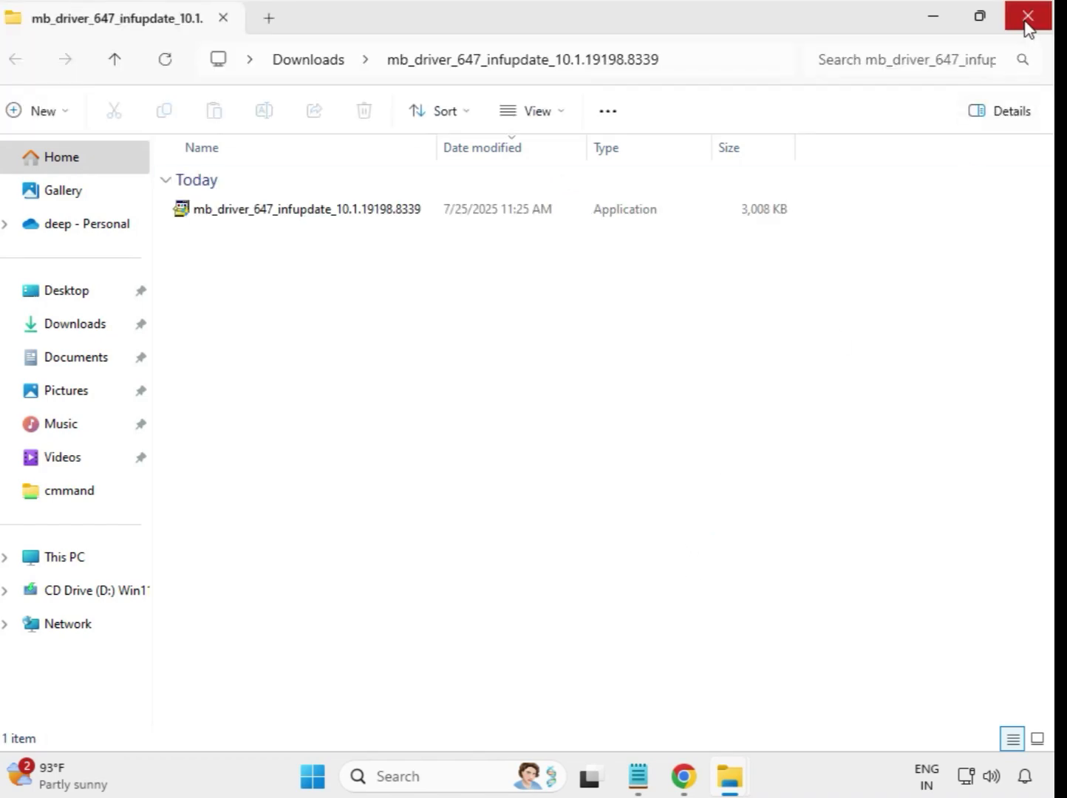
pyautogui.click(1027, 22)
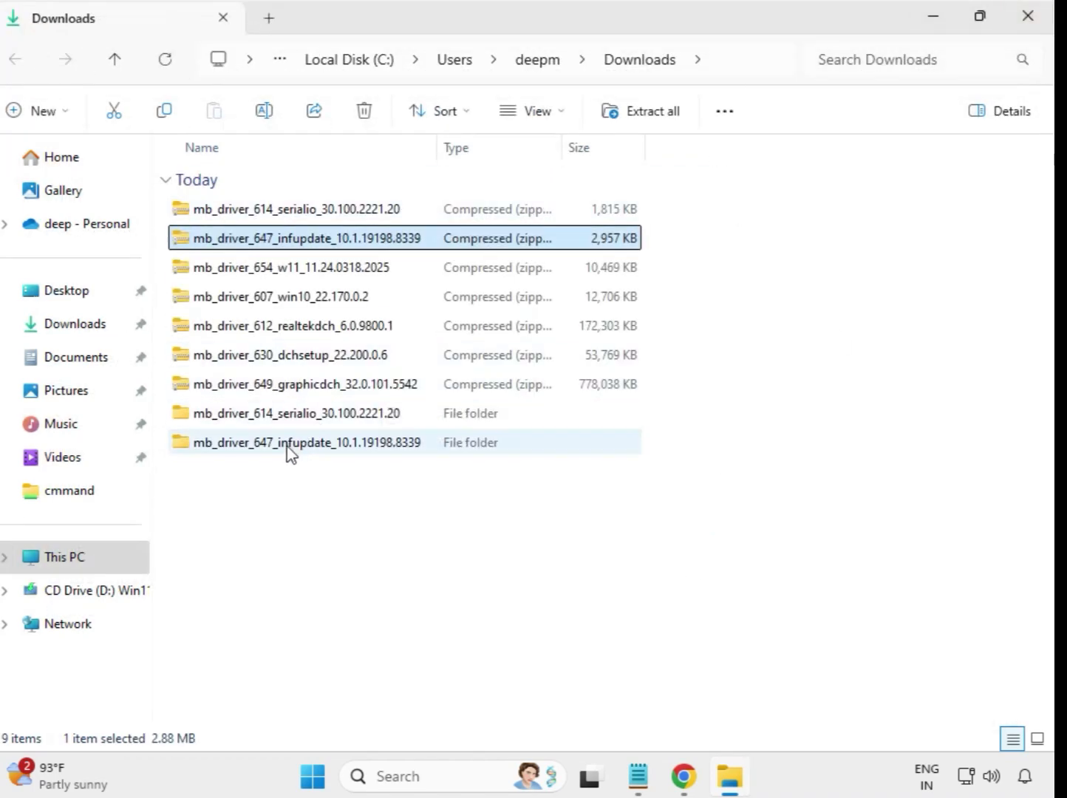
# Extract the mb_driver_654 w11 zip into its own folder and close the opened window
pyautogui.click(272, 275)
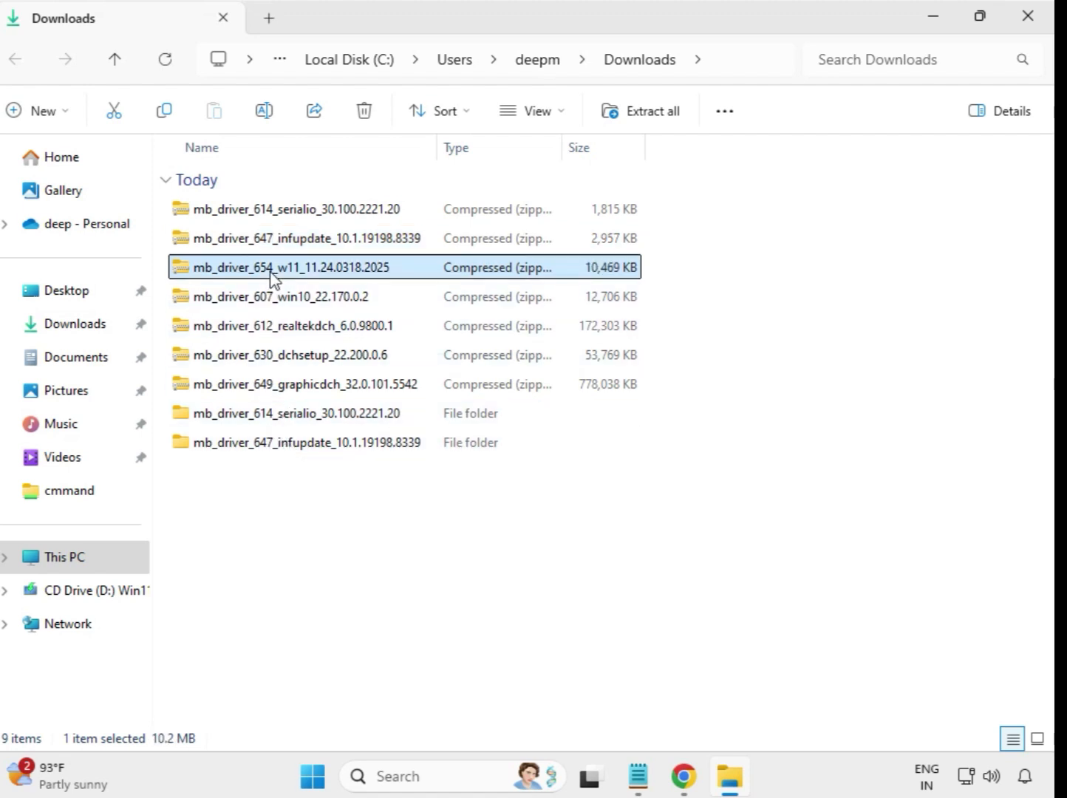
pyautogui.rightClick(271, 275)
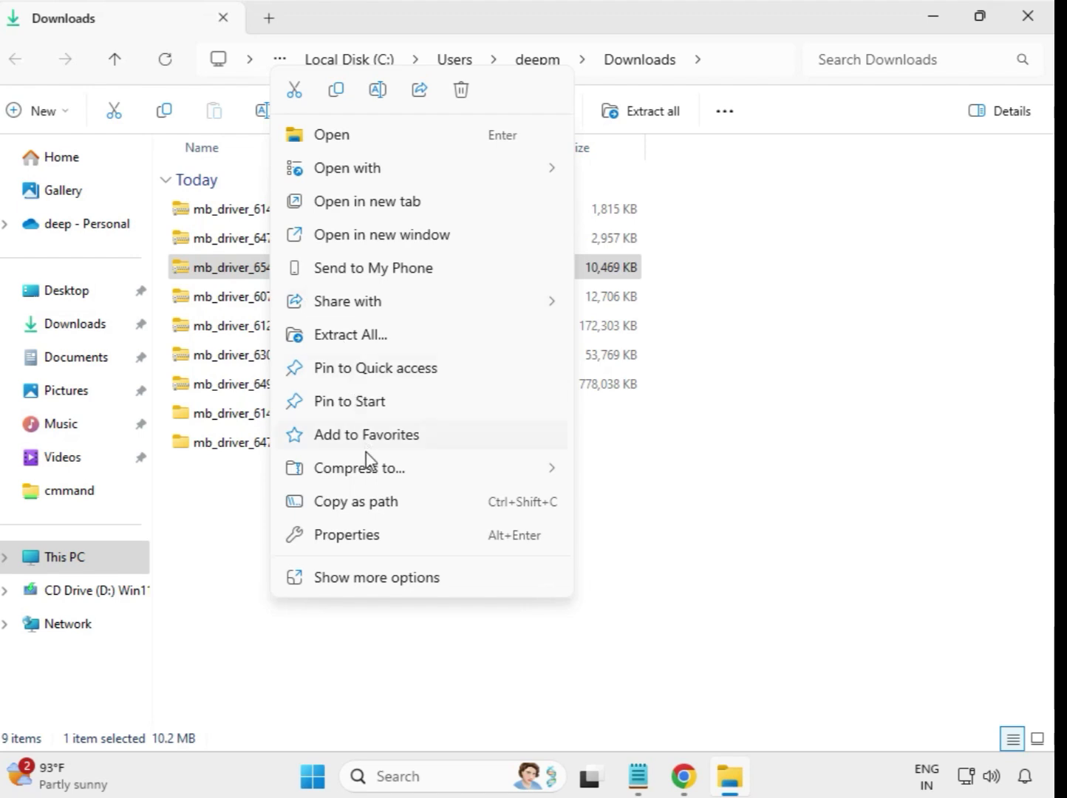
pyautogui.click(366, 335)
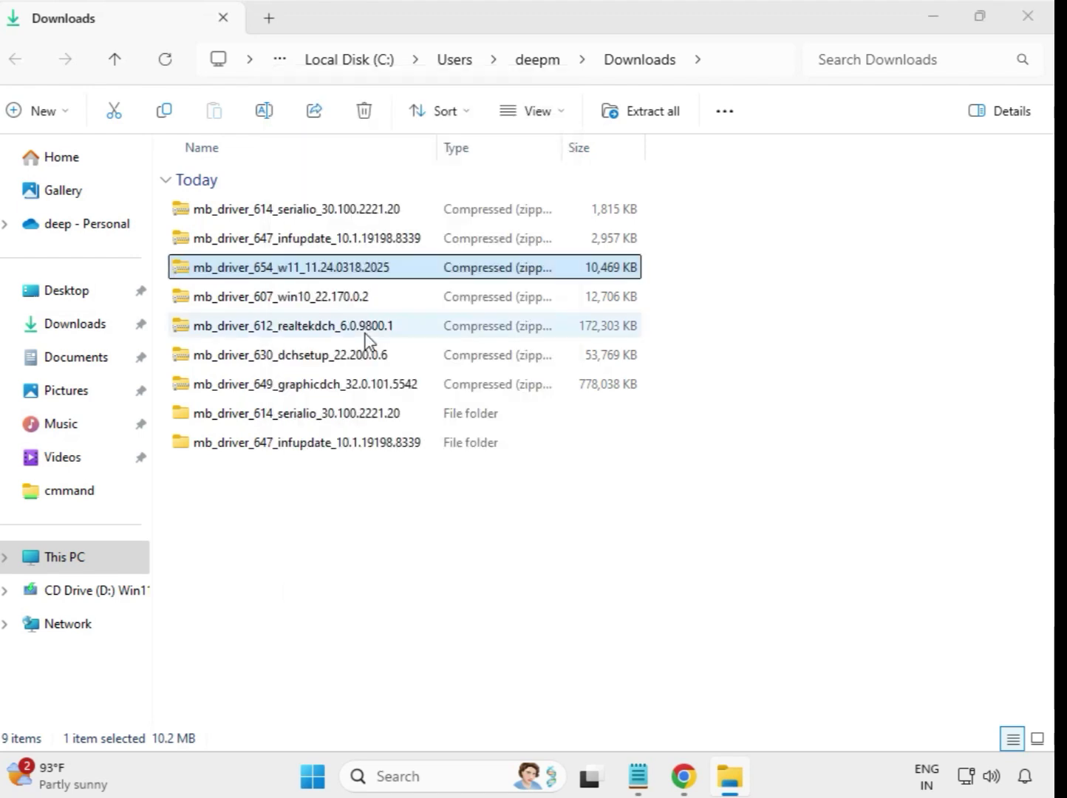
pyautogui.click(696, 589)
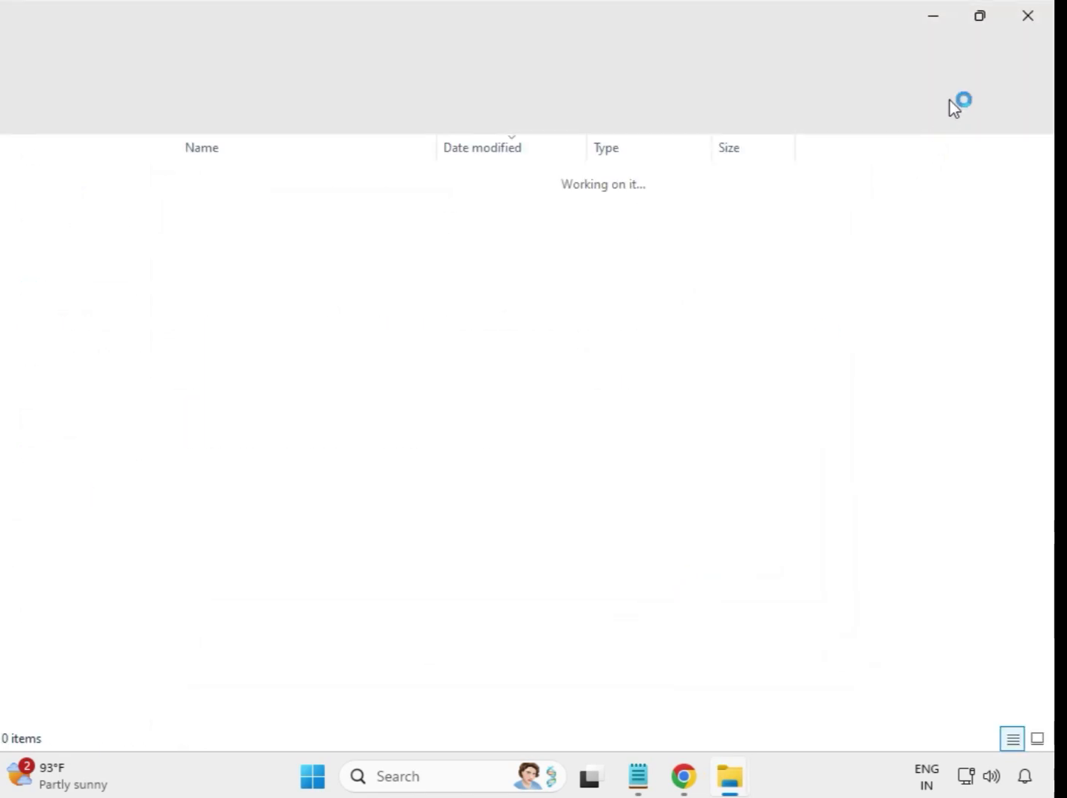
pyautogui.click(1033, 22)
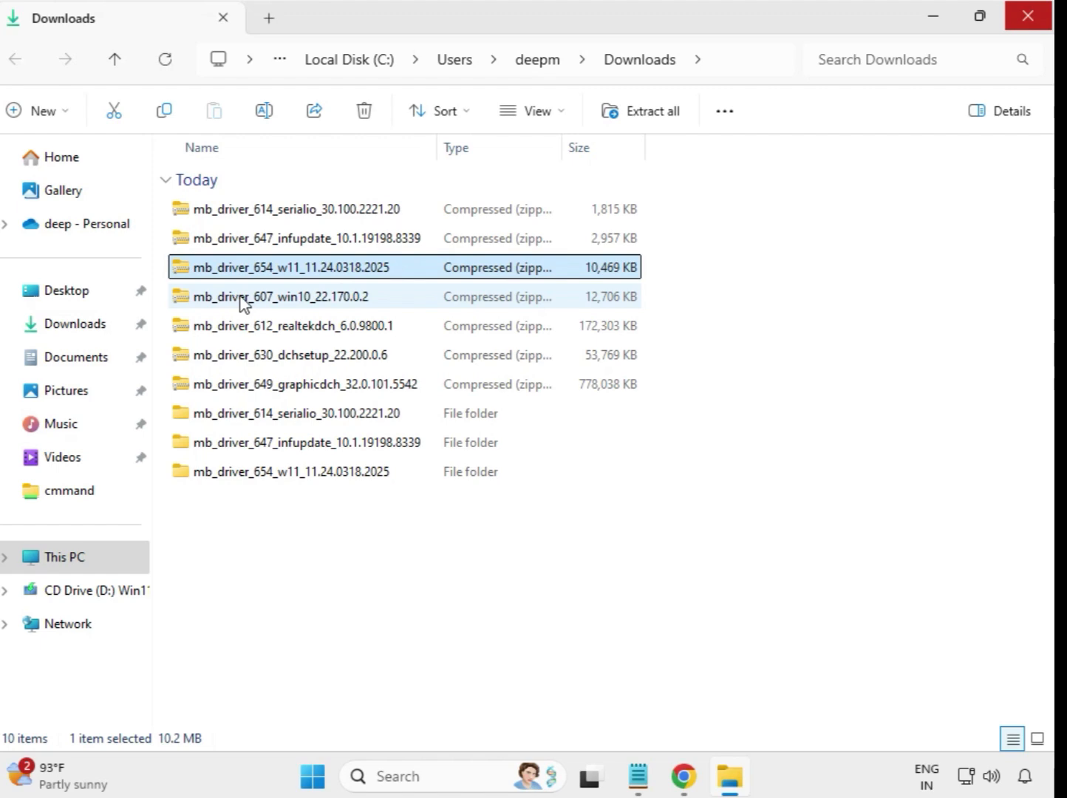
# Extract the mb_driver_607 win10 zip into its own folder and close the opened window
pyautogui.click(244, 302)
pyautogui.rightClick(243, 302)
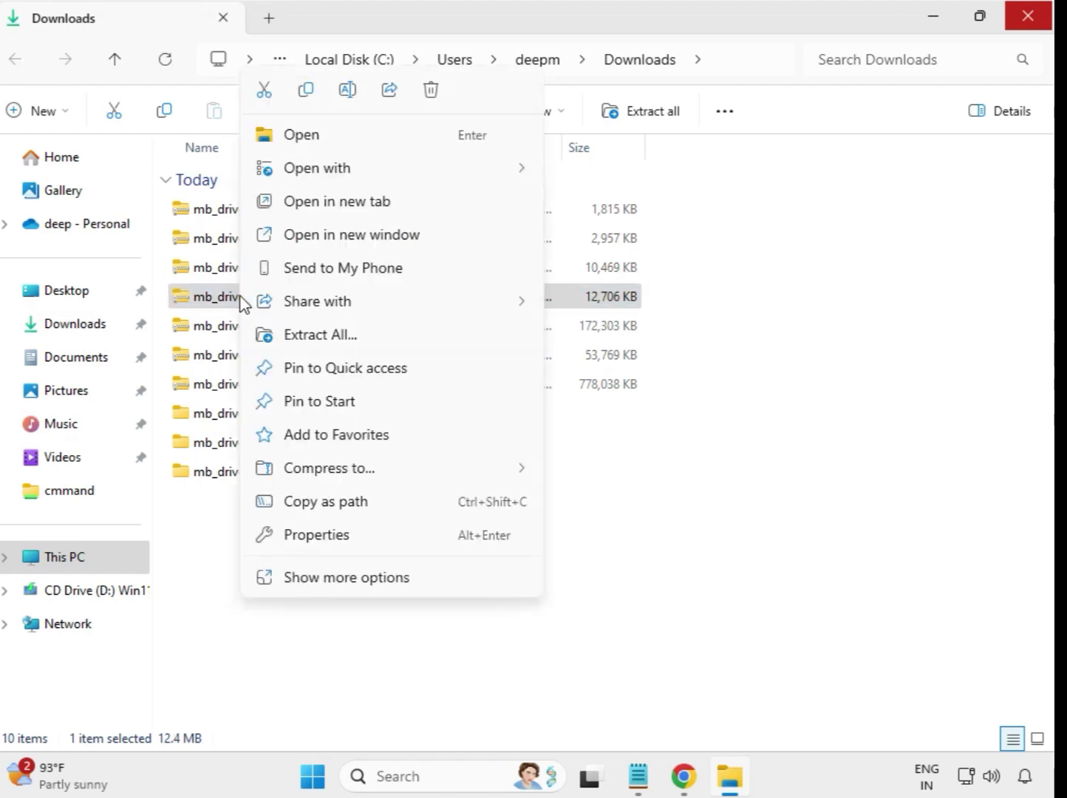
pyautogui.click(326, 339)
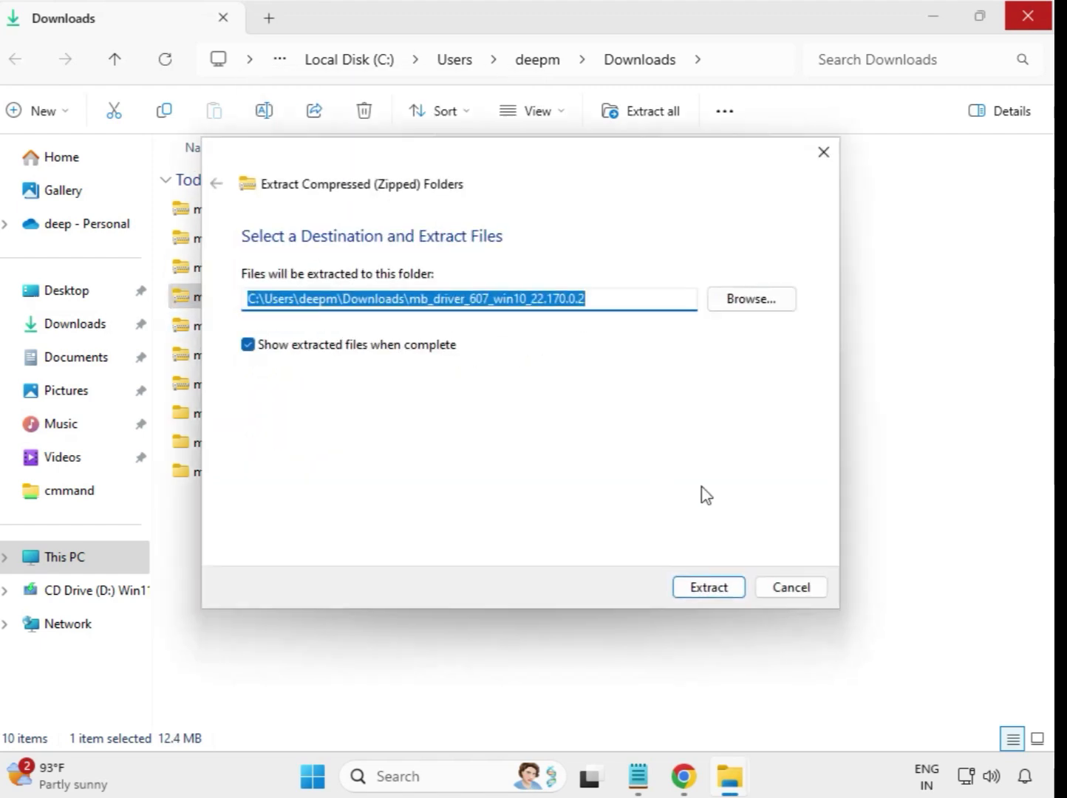
pyautogui.click(710, 588)
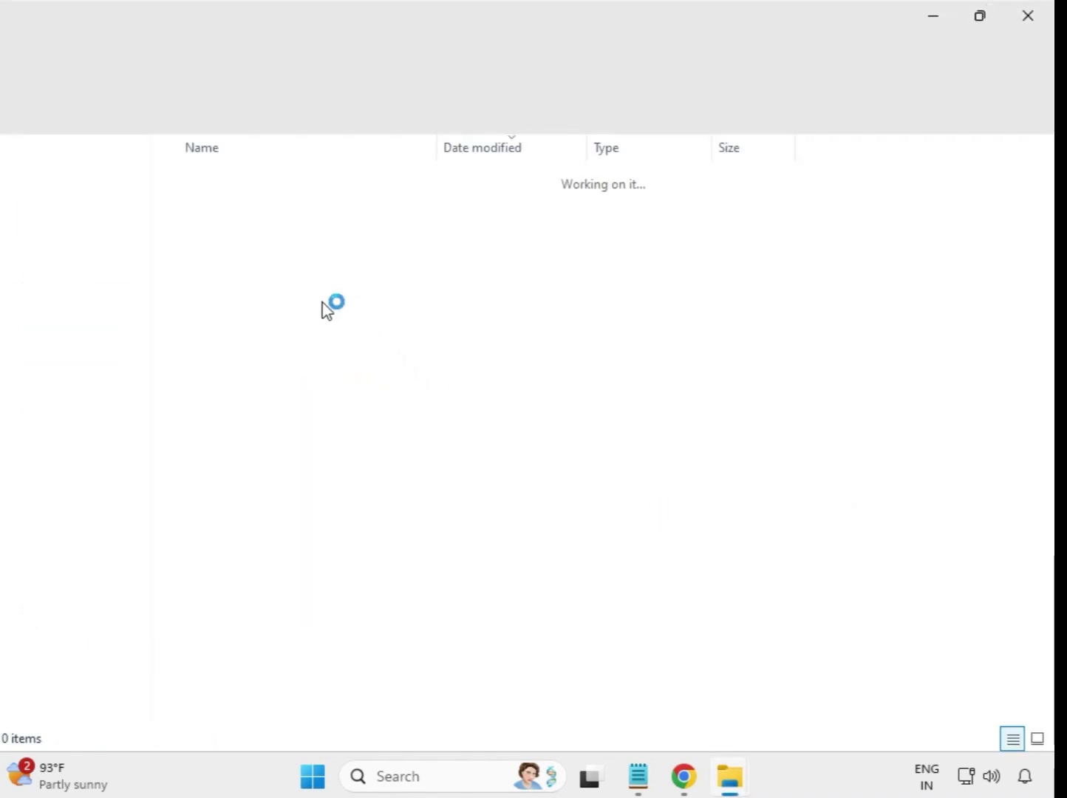
pyautogui.click(1028, 16)
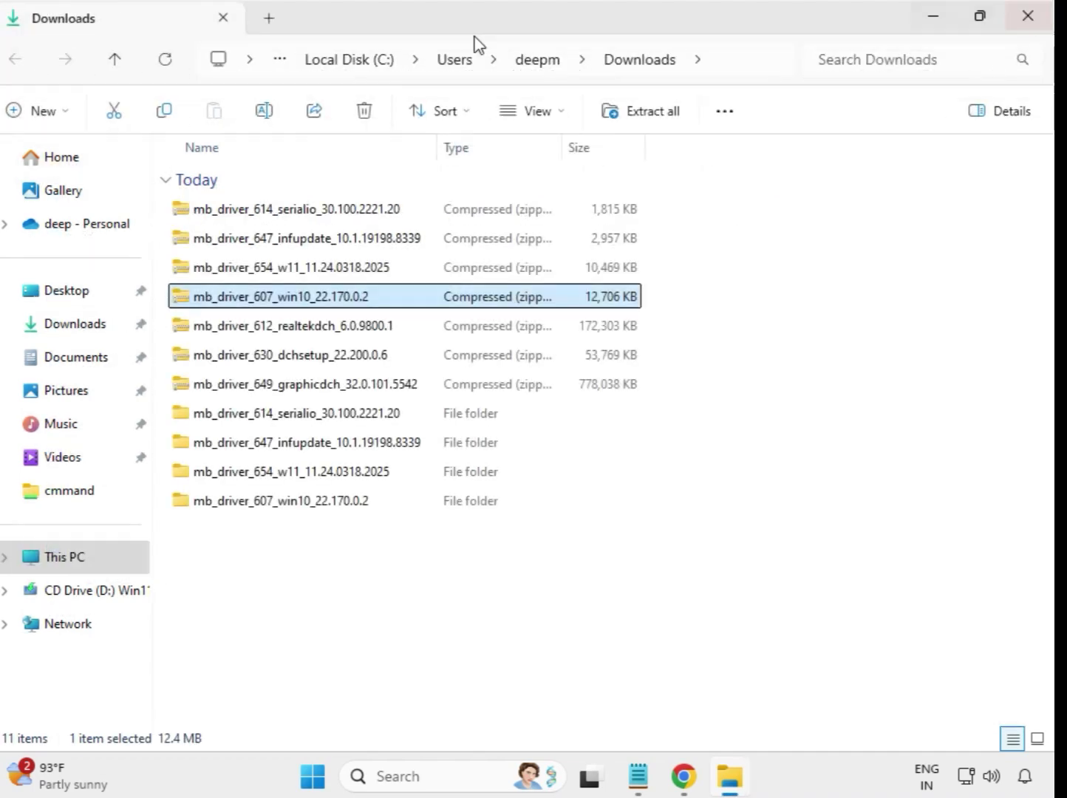
# Extract the mb_driver_612_realtekdch_6.0.9800.1 zip into its own folder and close the opened window
pyautogui.click(302, 335)
pyautogui.rightClick(301, 336)
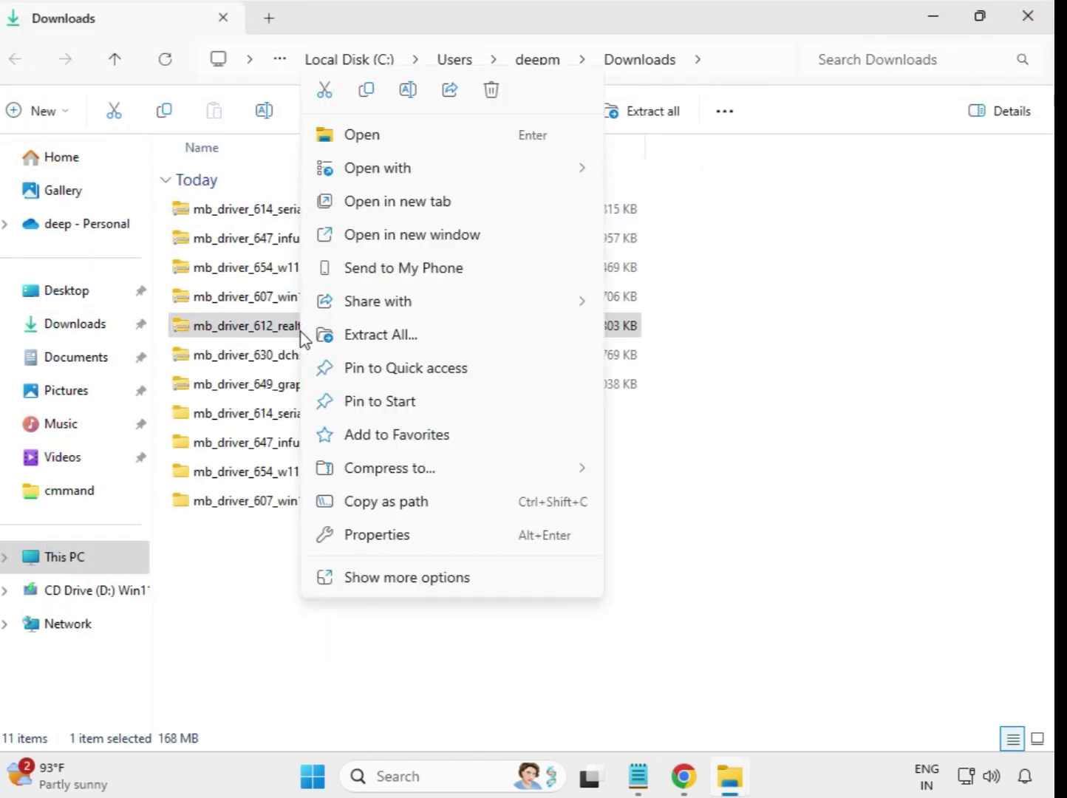
pyautogui.click(414, 336)
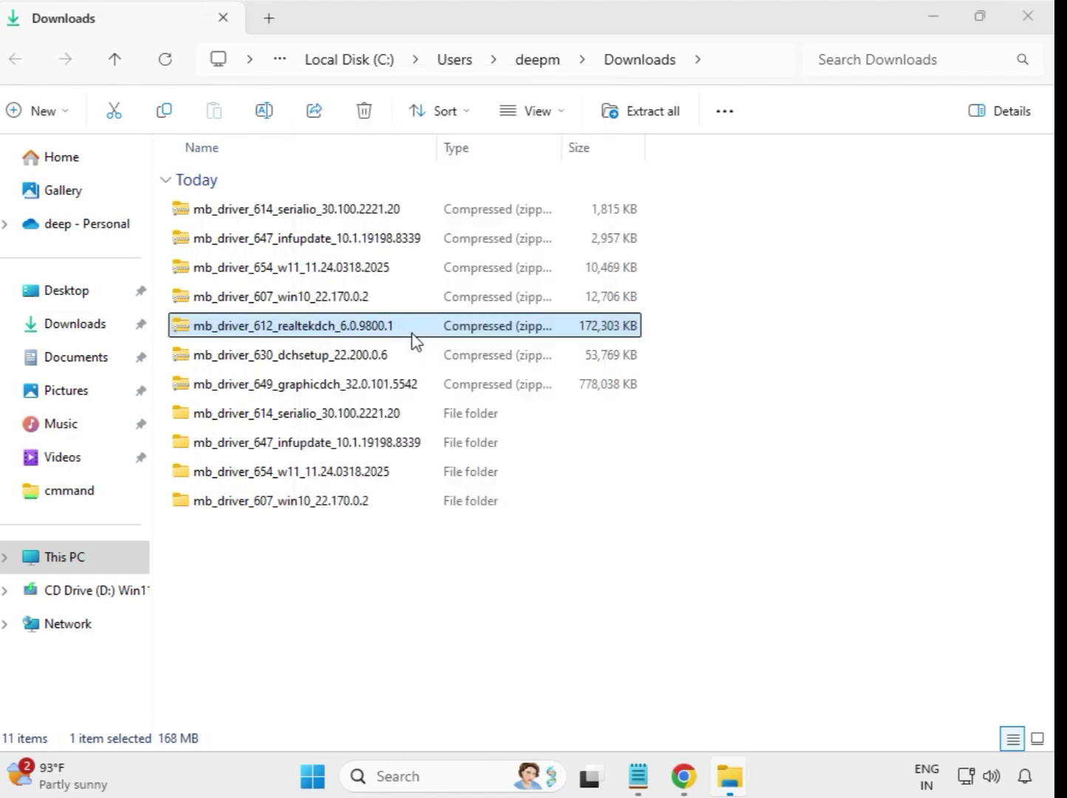
pyautogui.click(702, 591)
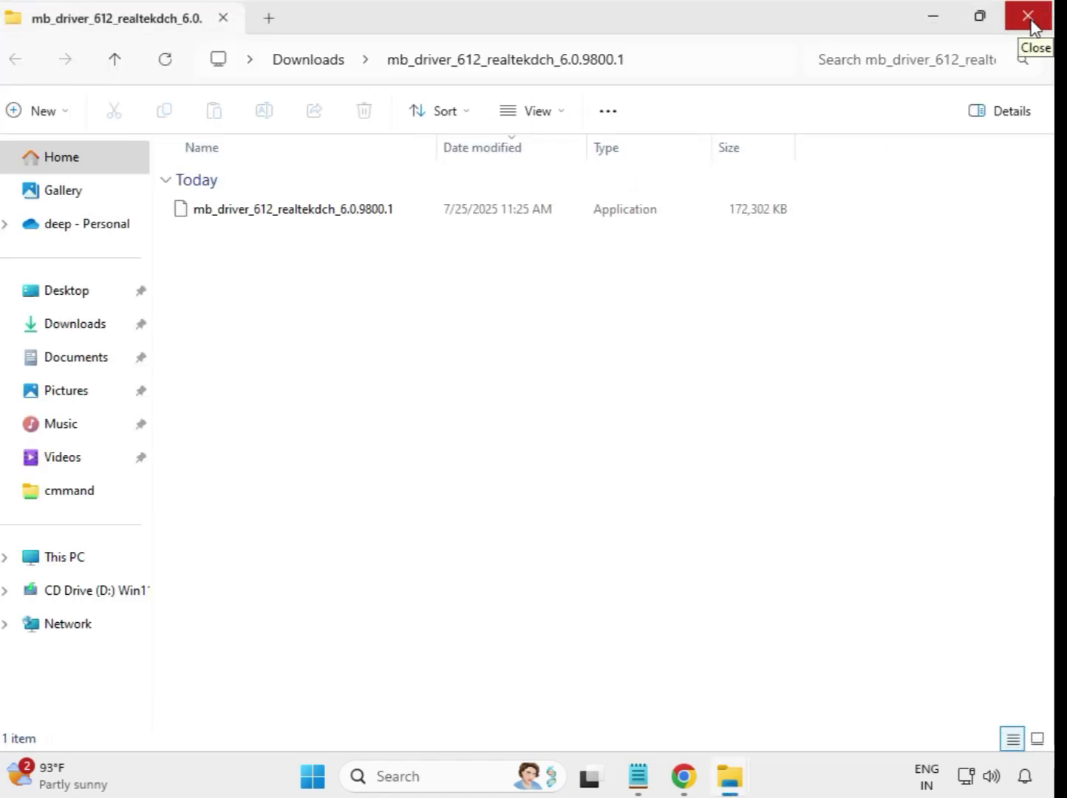
pyautogui.click(1032, 22)
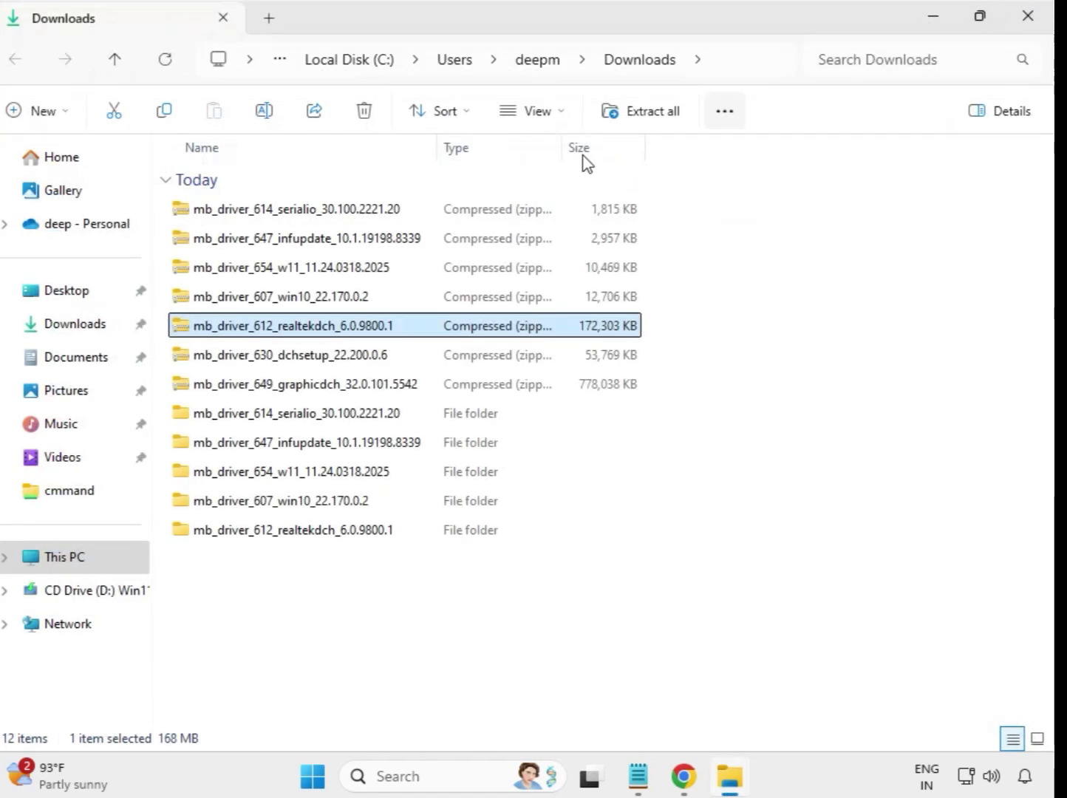
# Extract the mb_driver_630_dchsetup_22.200.0.6 zip into its own folder and close the opened window
pyautogui.click(296, 361)
pyautogui.rightClick(295, 361)
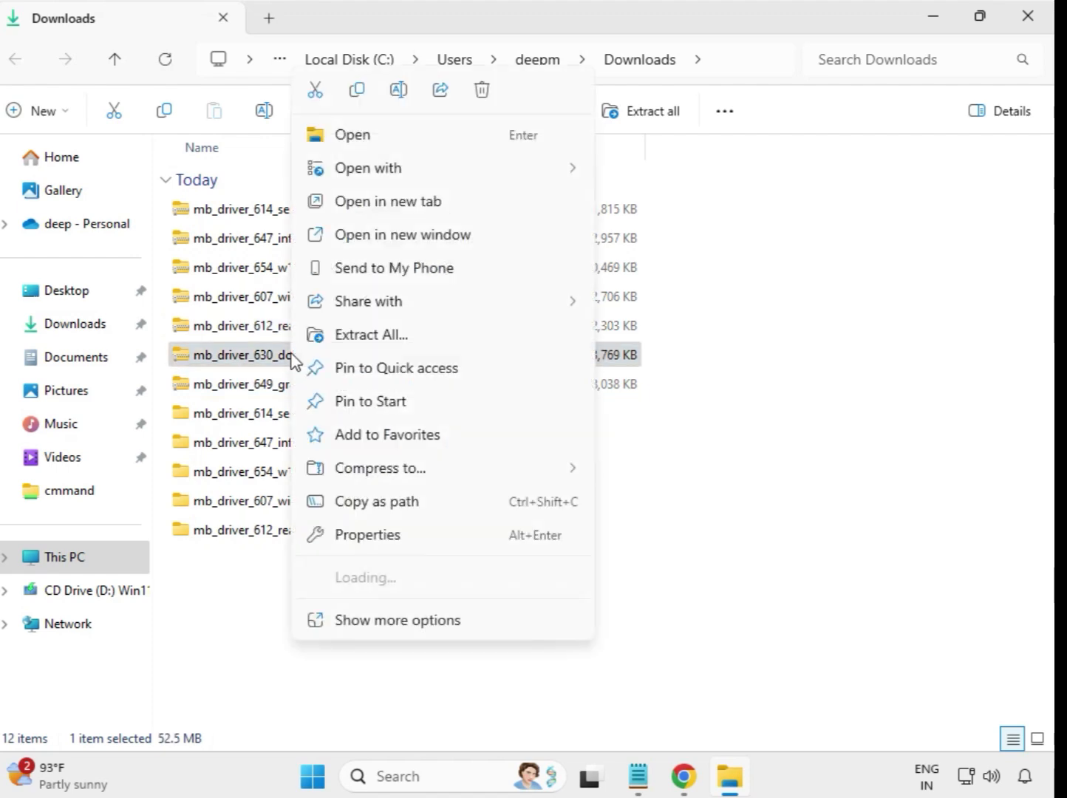
pyautogui.click(372, 356)
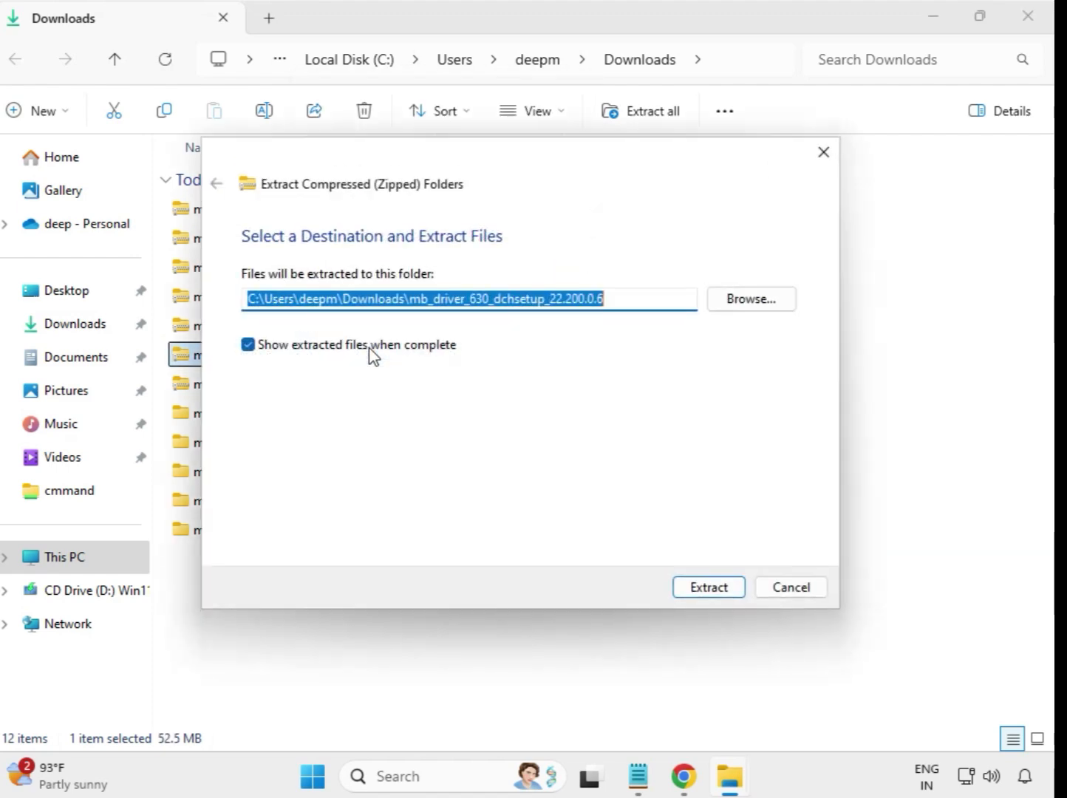
pyautogui.click(704, 590)
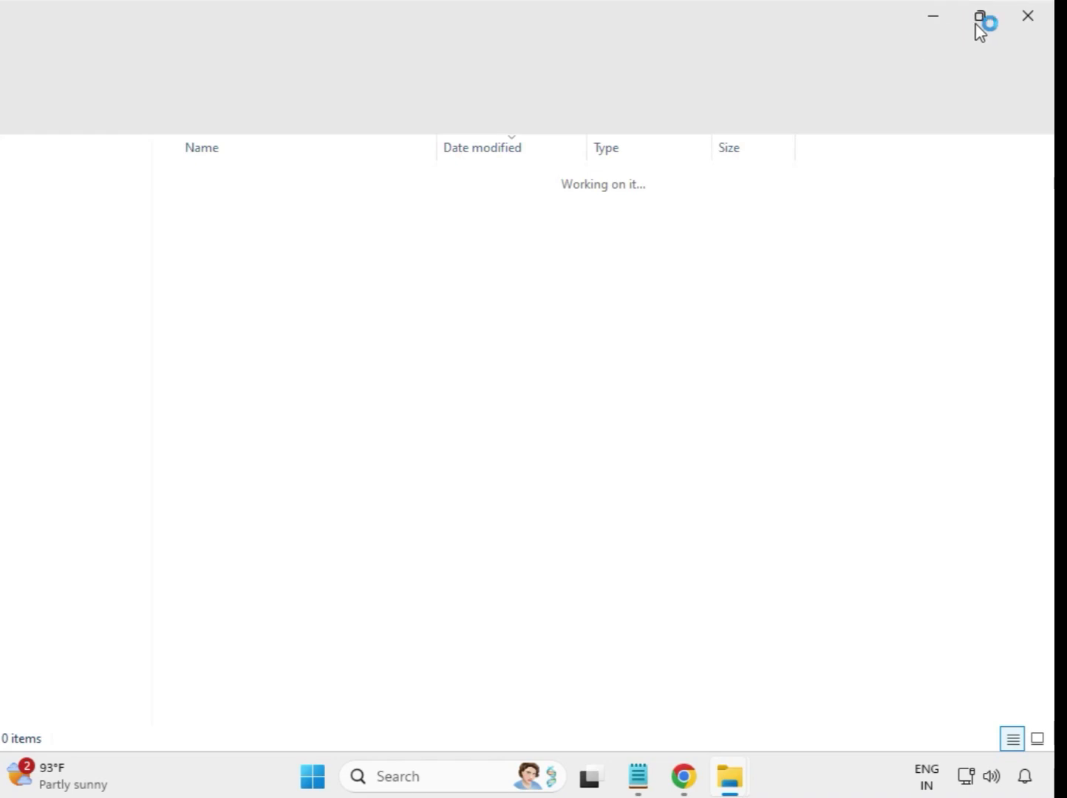
pyautogui.click(1026, 17)
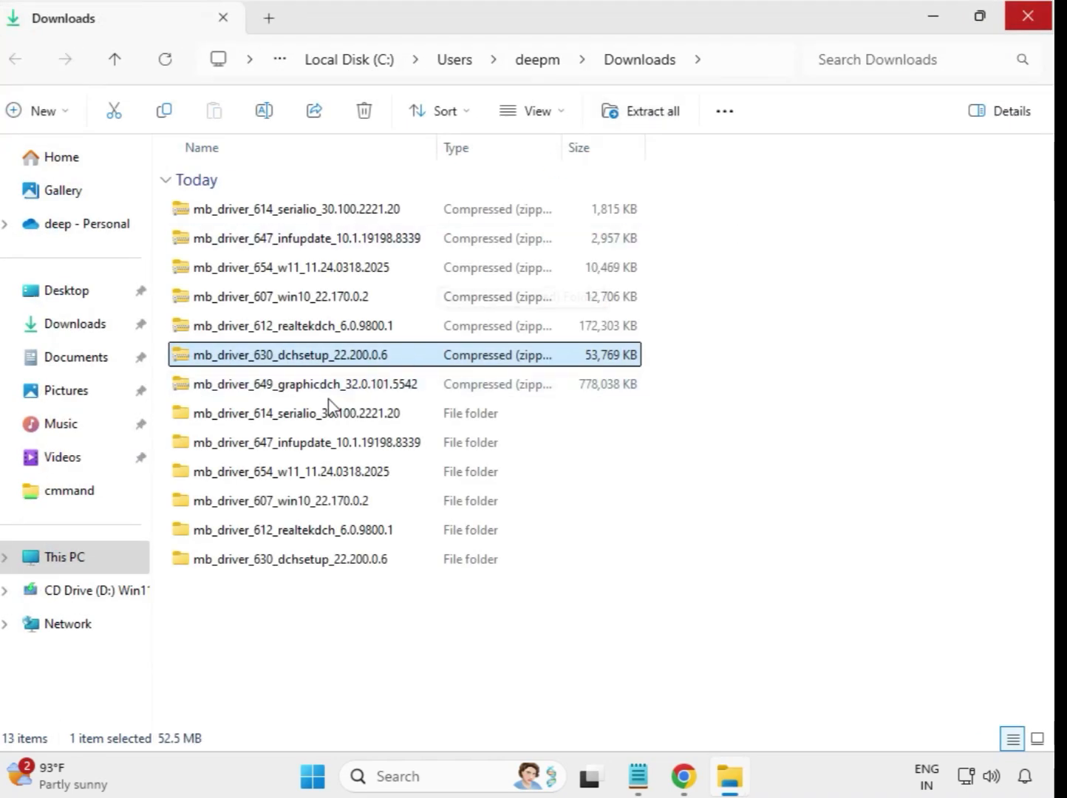
# Extract the mb_driver_649_graphicdch_32.0.101.5542 zip into its own folder and close the opened window
pyautogui.click(322, 391)
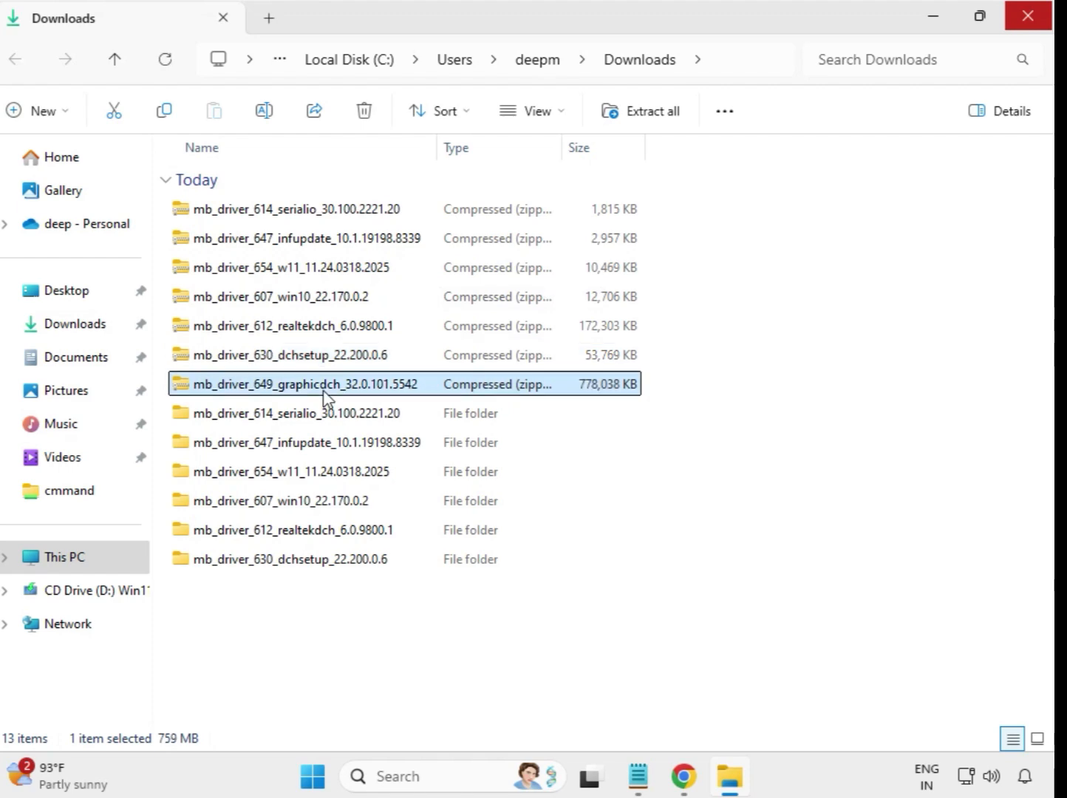
pyautogui.rightClick(323, 394)
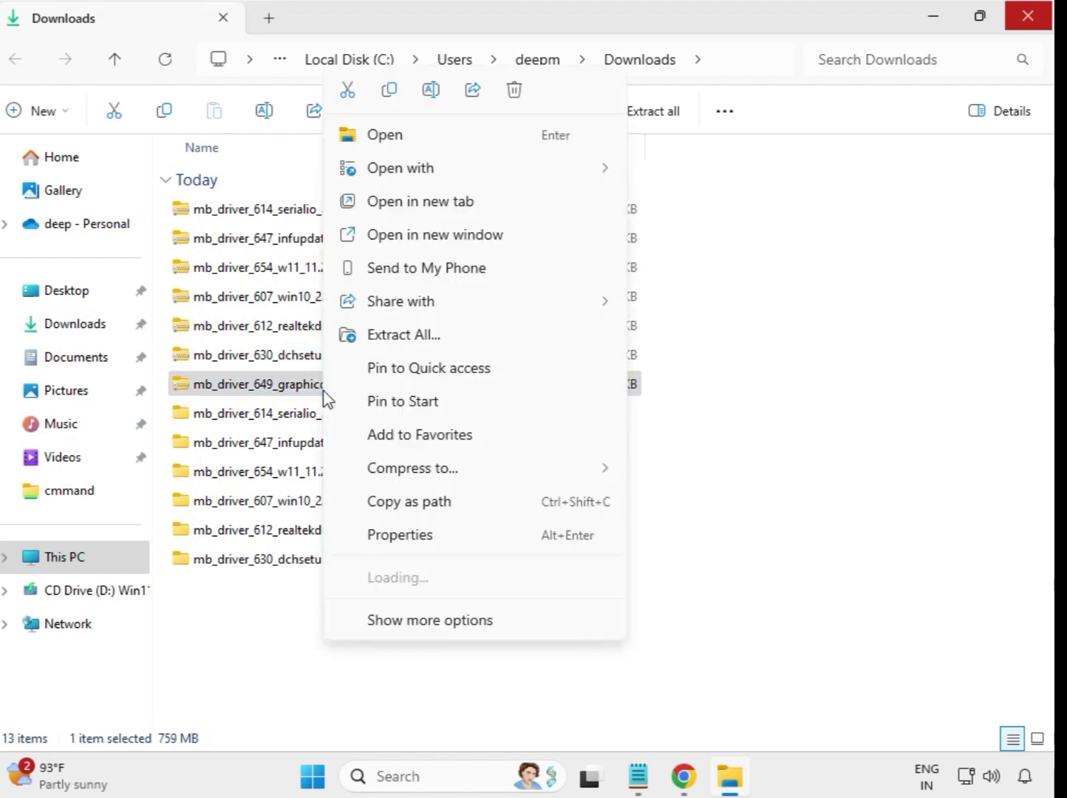
pyautogui.click(419, 338)
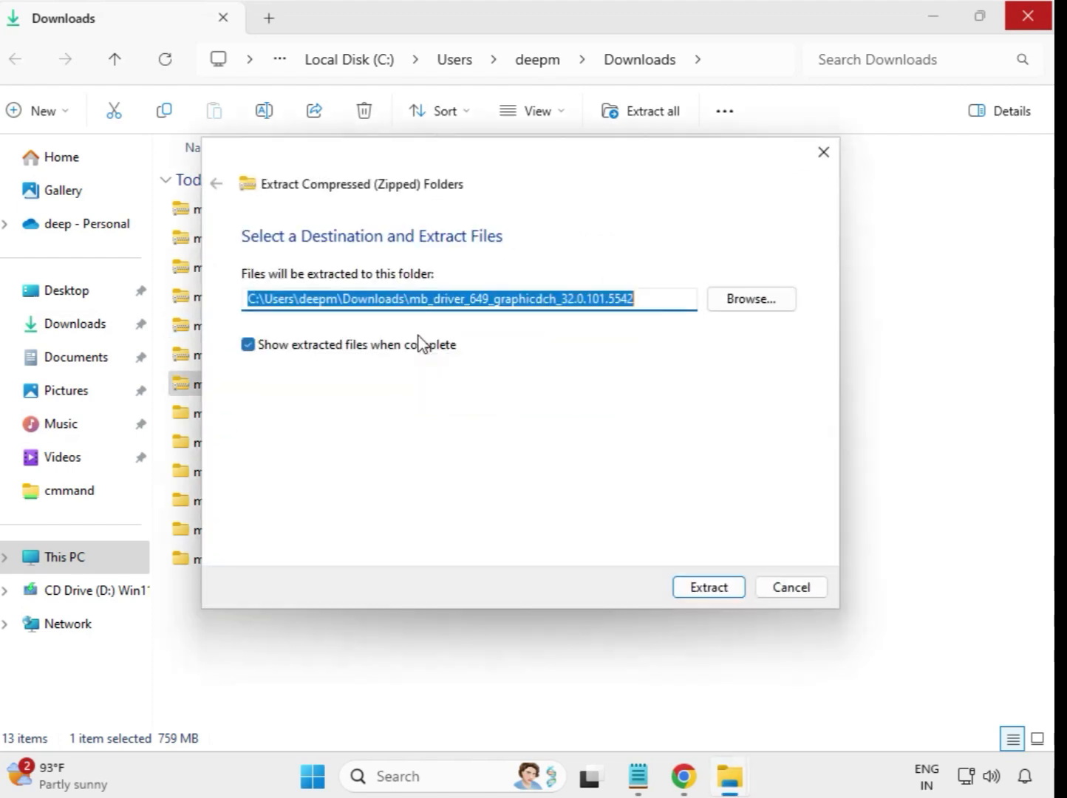
pyautogui.click(707, 588)
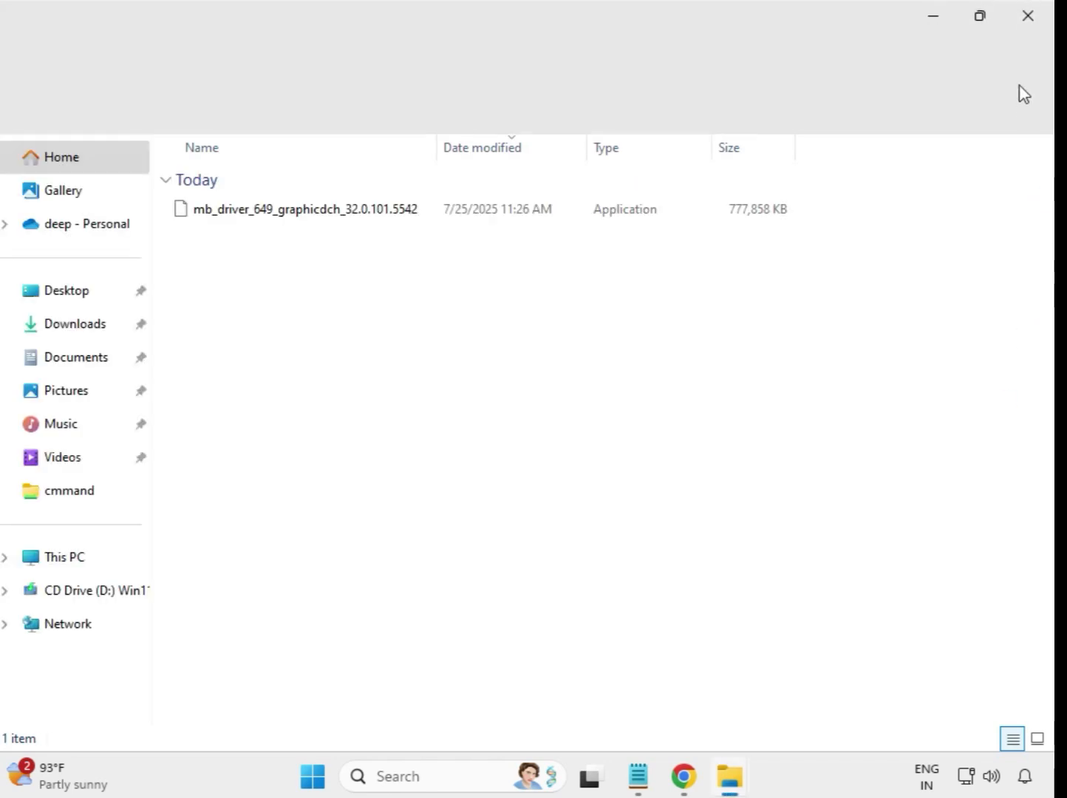
pyautogui.click(1029, 17)
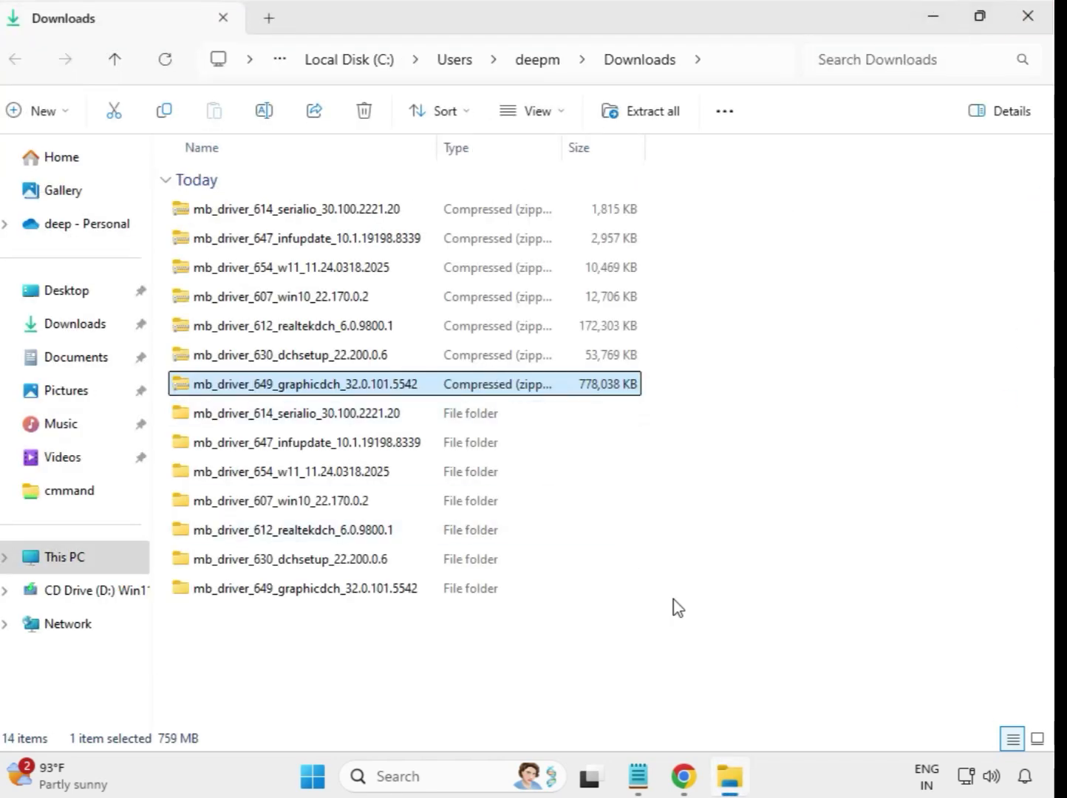
# Refresh the Downloads listing through Show more options so the extracted folders list first
pyautogui.click(699, 622)
pyautogui.rightClick(392, 636)
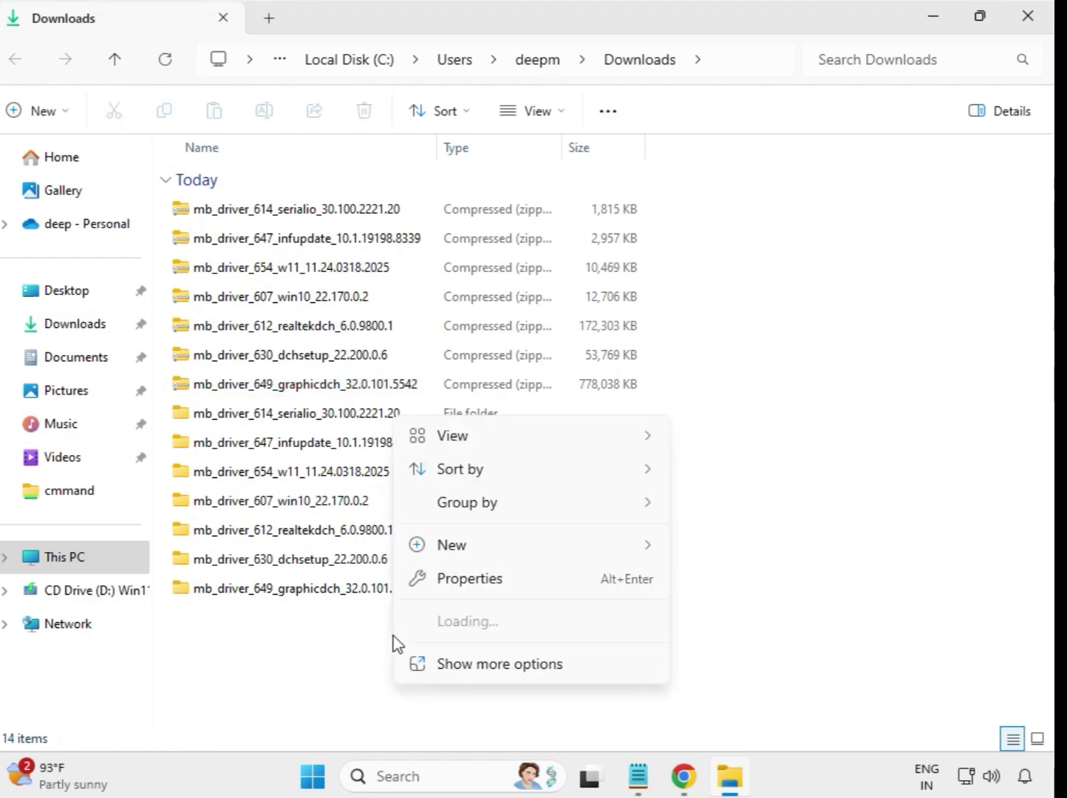
pyautogui.click(509, 661)
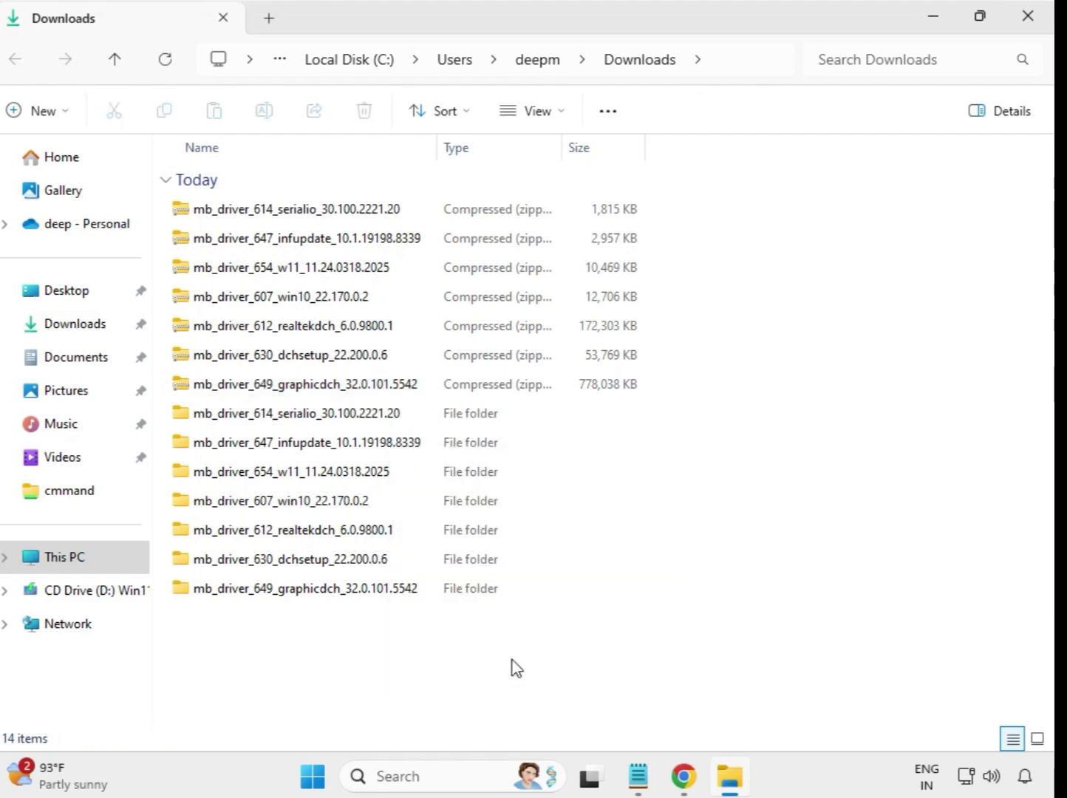
pyautogui.click(459, 446)
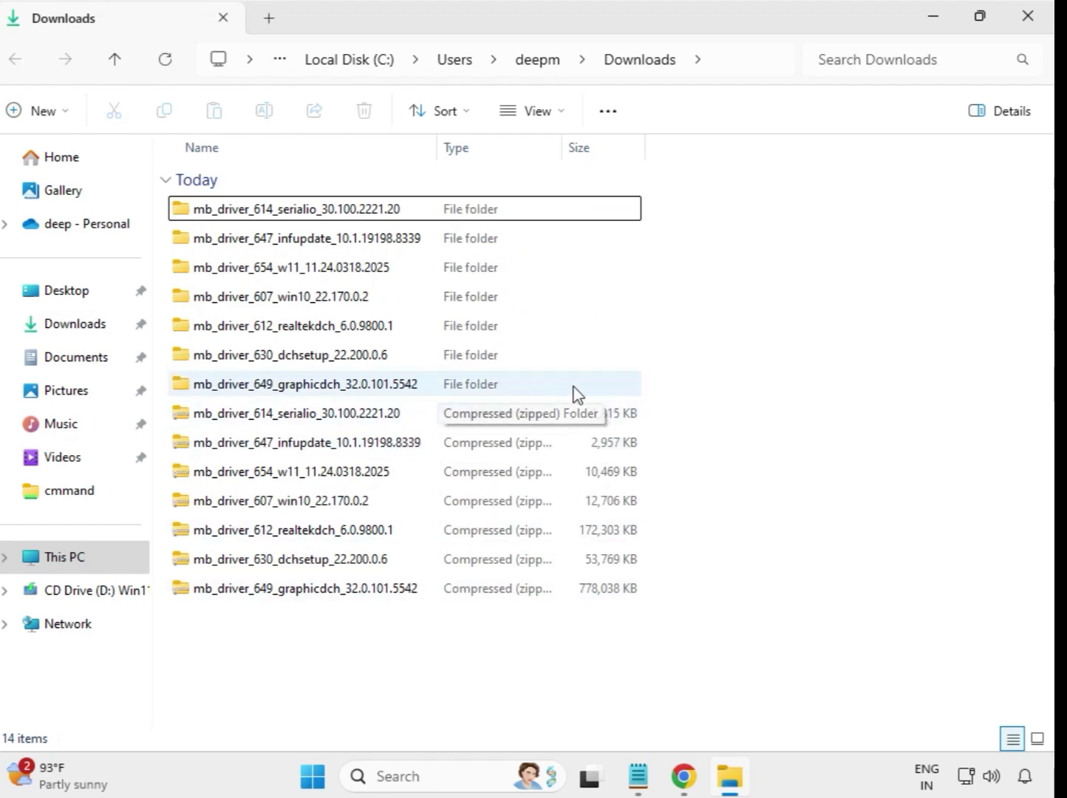
# Open the mb_driver_614_serialio_30.100.2221.20 folder and bring up its installer's context menu
pyautogui.moveTo(653, 382); pyautogui.dragTo(405, 201)
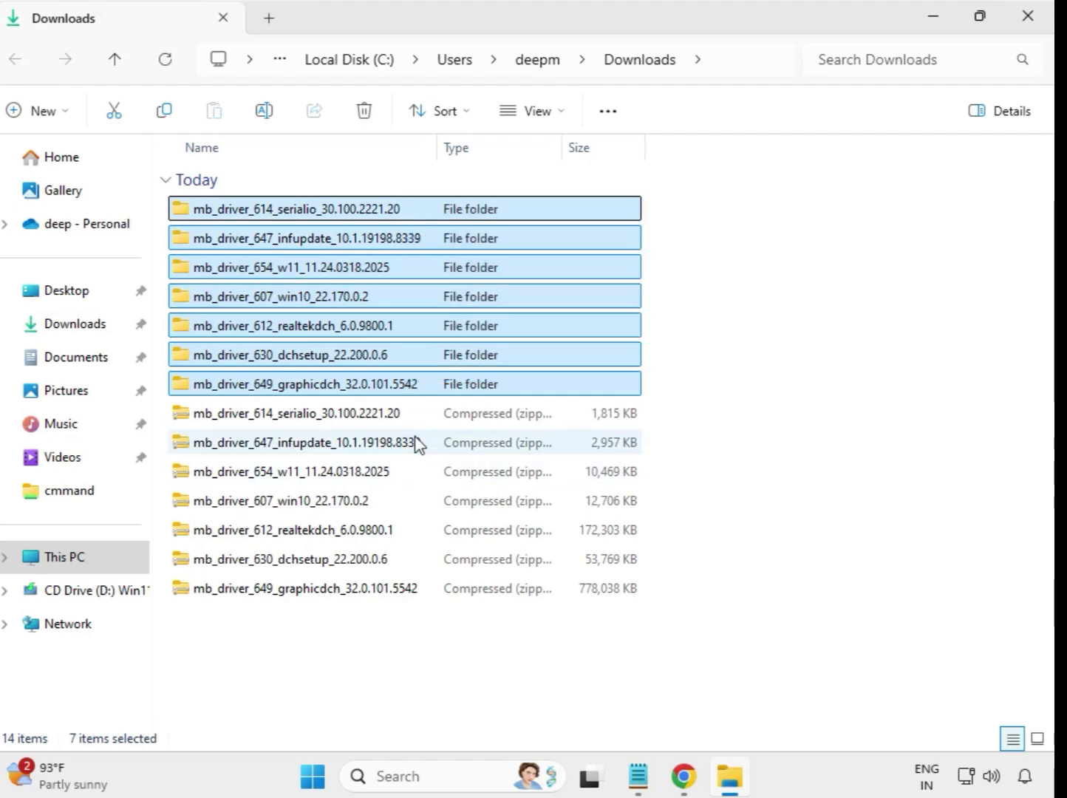
pyautogui.click(691, 257)
pyautogui.doubleClick(298, 212)
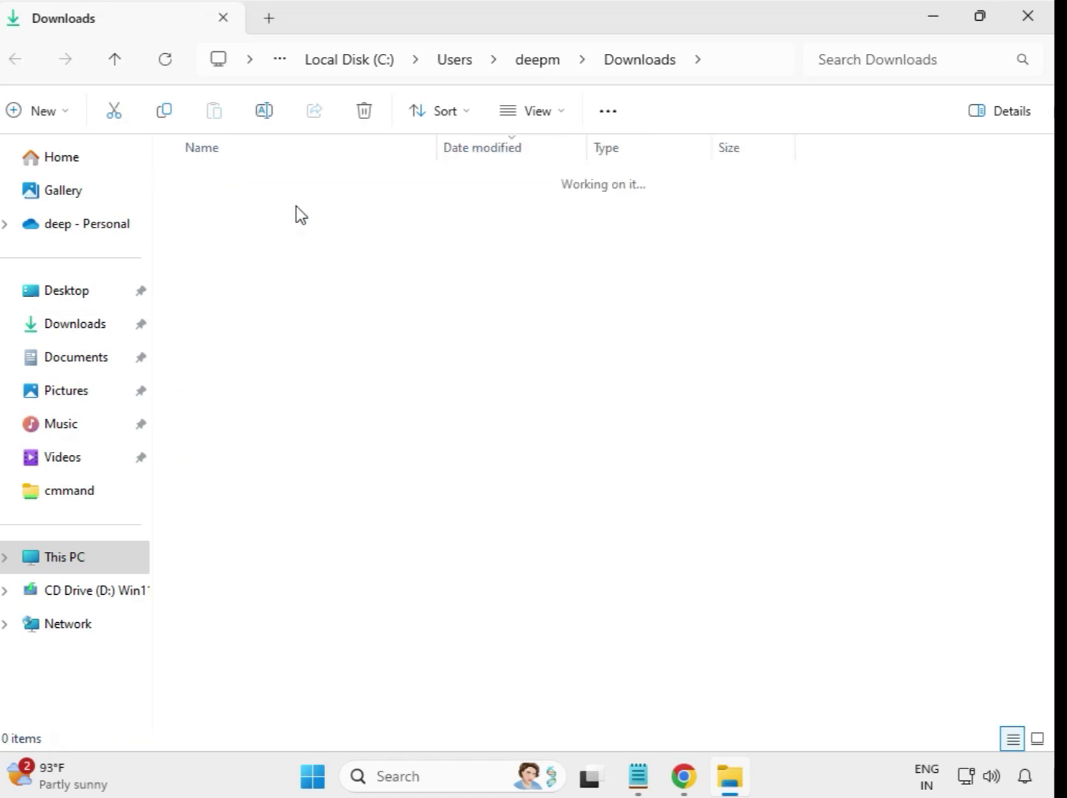
pyautogui.click(286, 214)
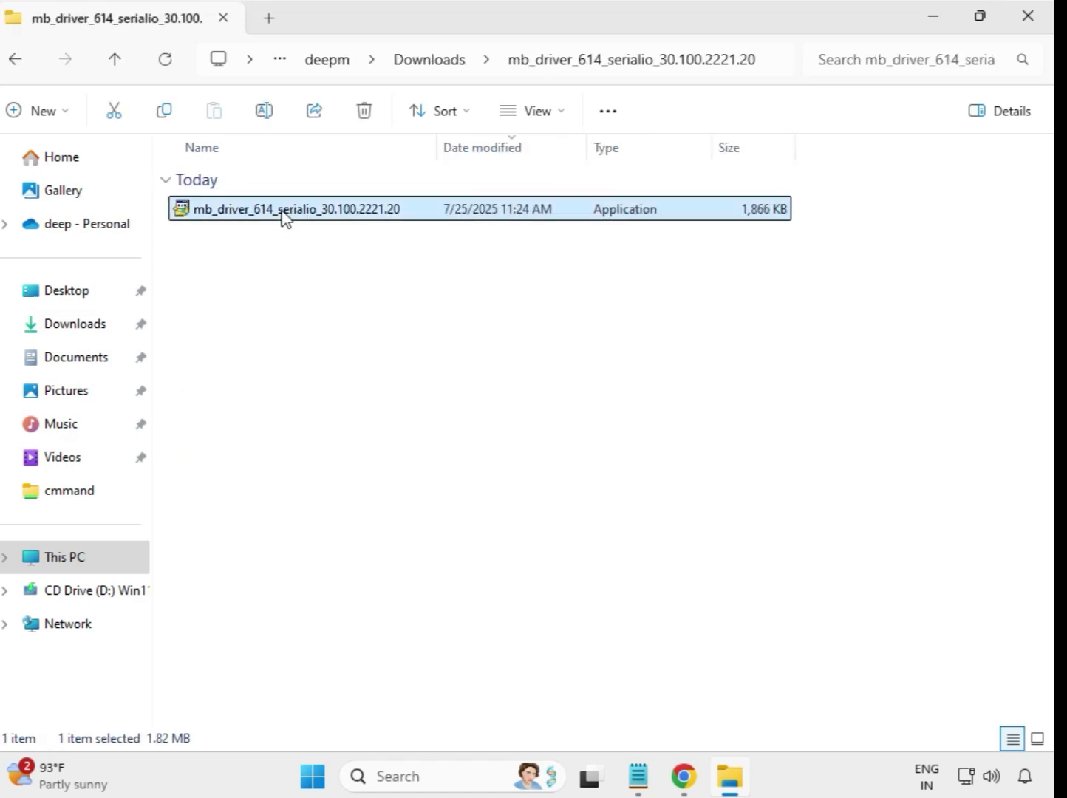
pyautogui.rightClick(284, 218)
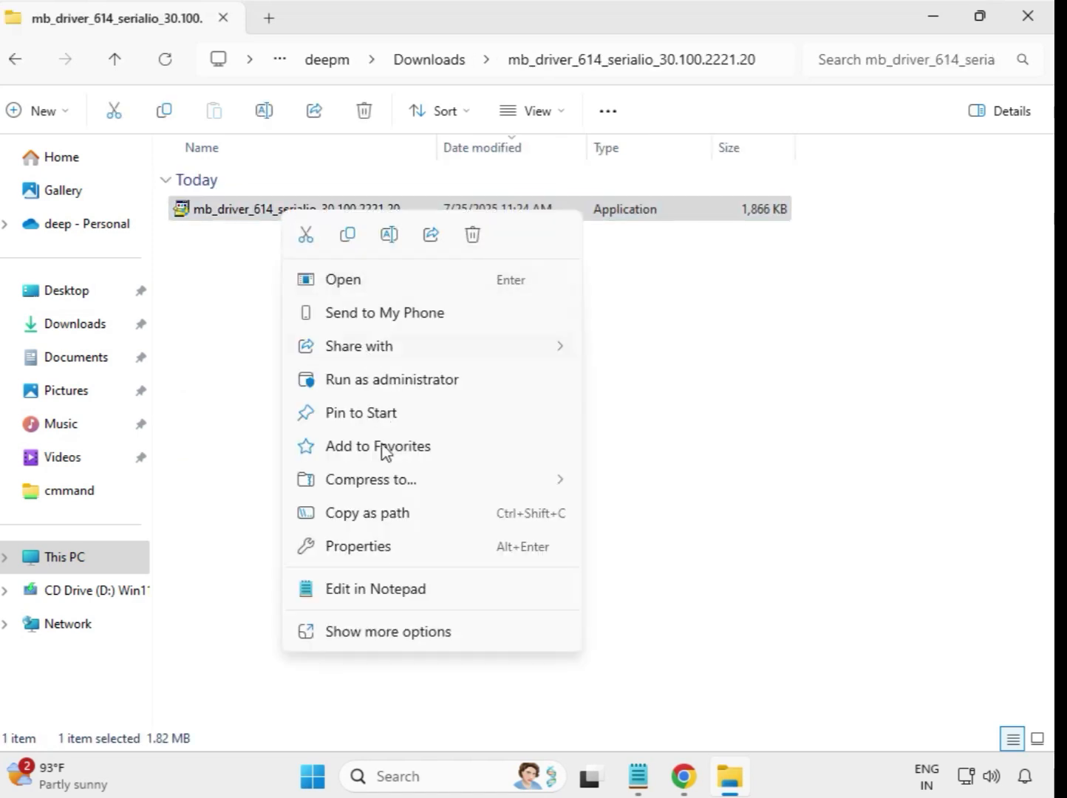
# Run the serialio installer as administrator, approve the UAC prompt, and dismiss the compatibility dialog
pyautogui.click(377, 382)
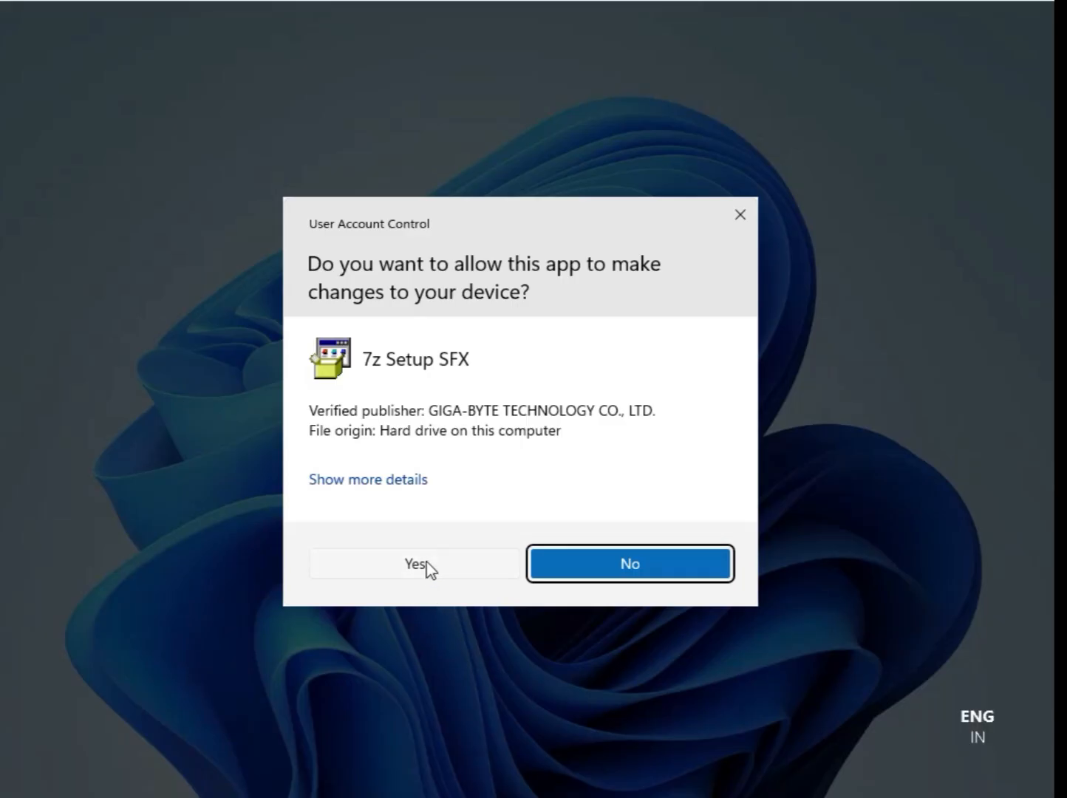
pyautogui.click(415, 563)
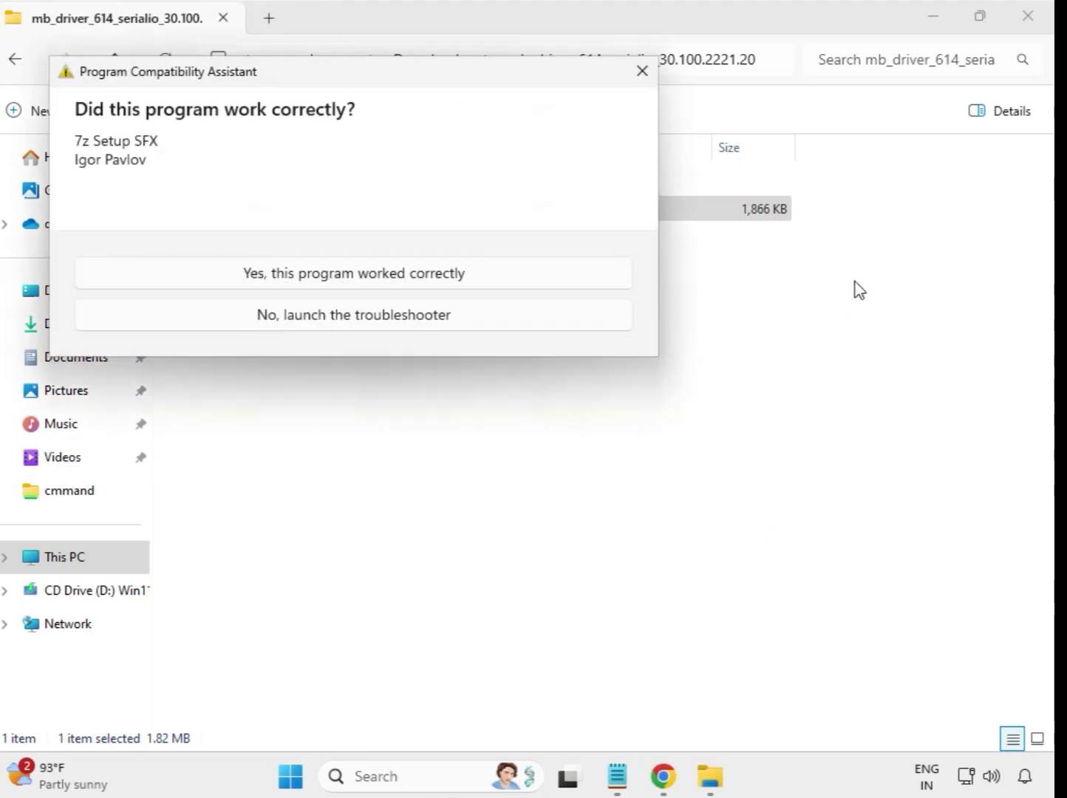
pyautogui.press('Escape')
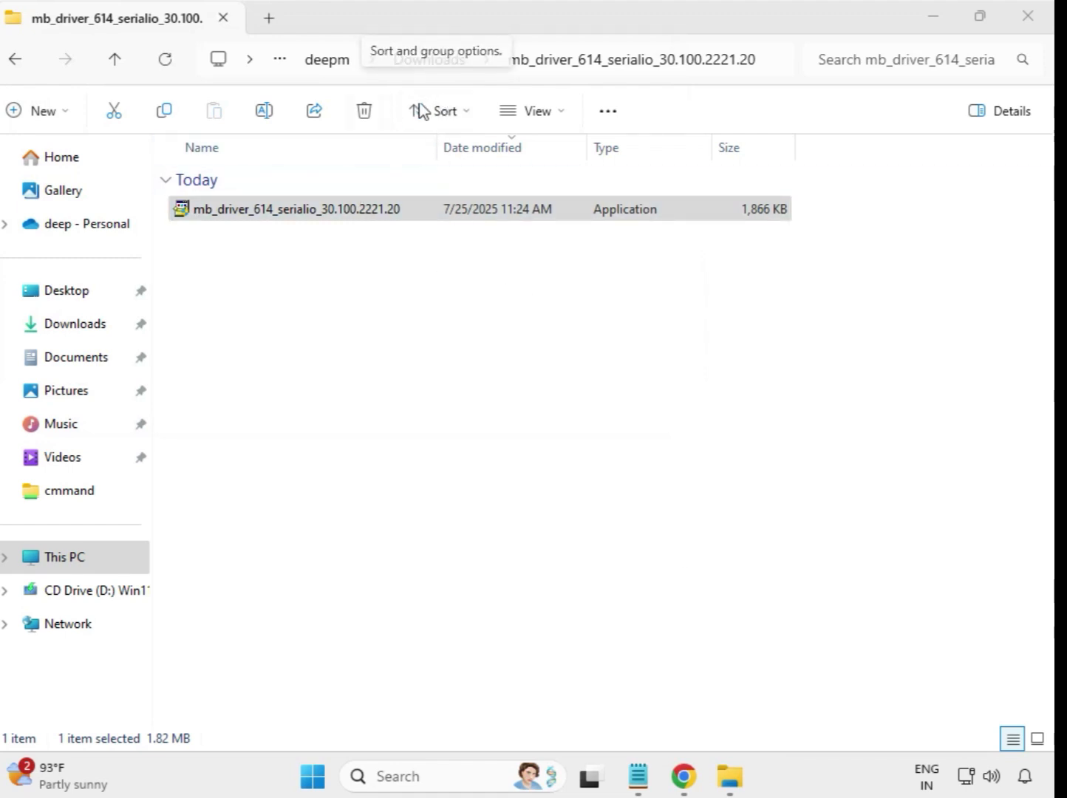
pyautogui.click(438, 215)
# Run the mb_driver_647 INF Update Utility installer as administrator, approve the prompt, then return to Downloads
pyautogui.click(20, 64)
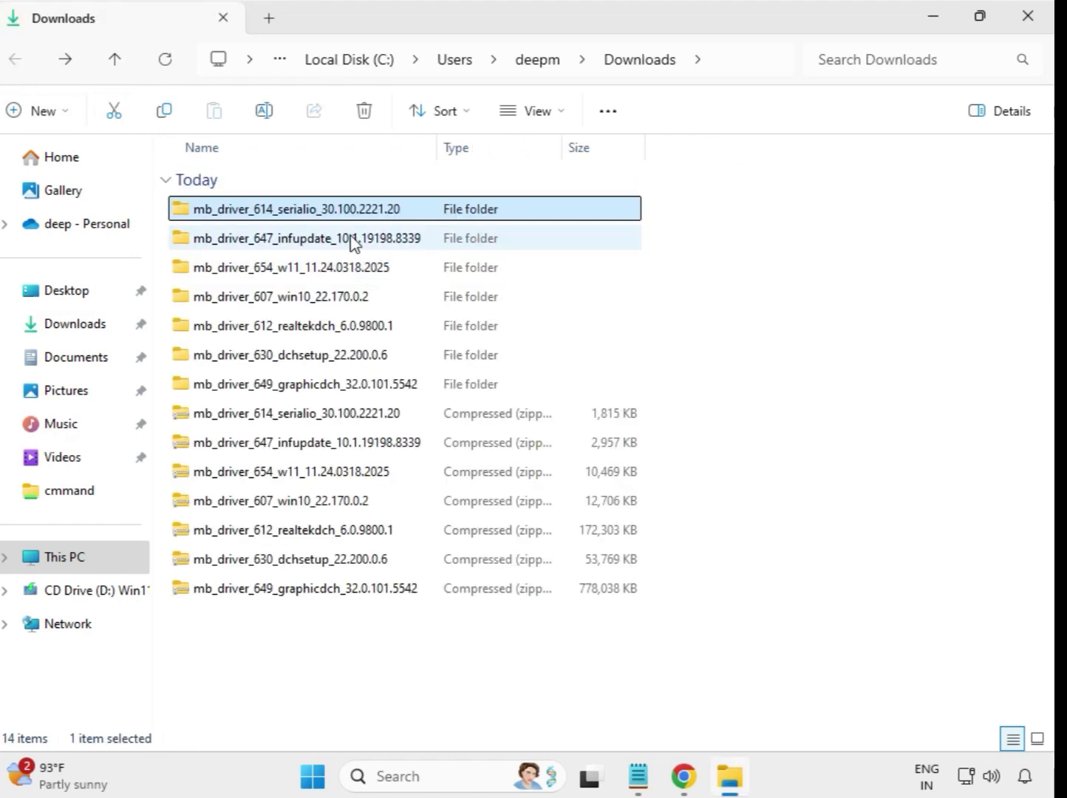
pyautogui.doubleClick(355, 239)
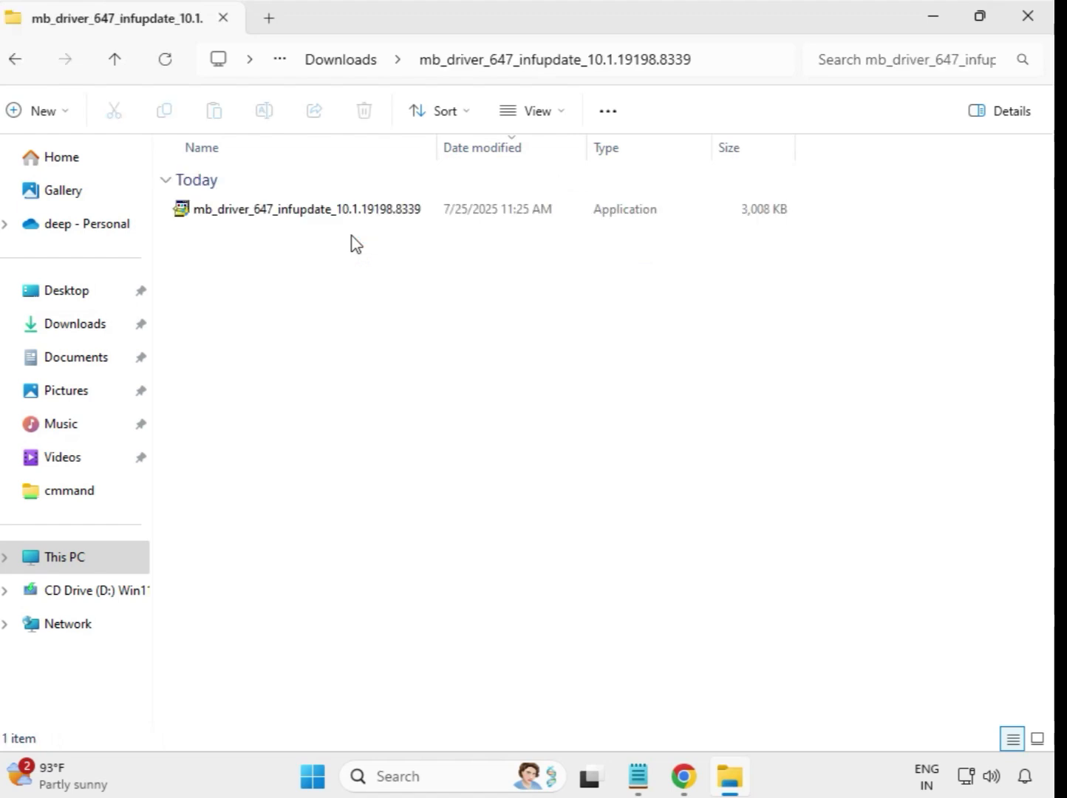
pyautogui.click(356, 216)
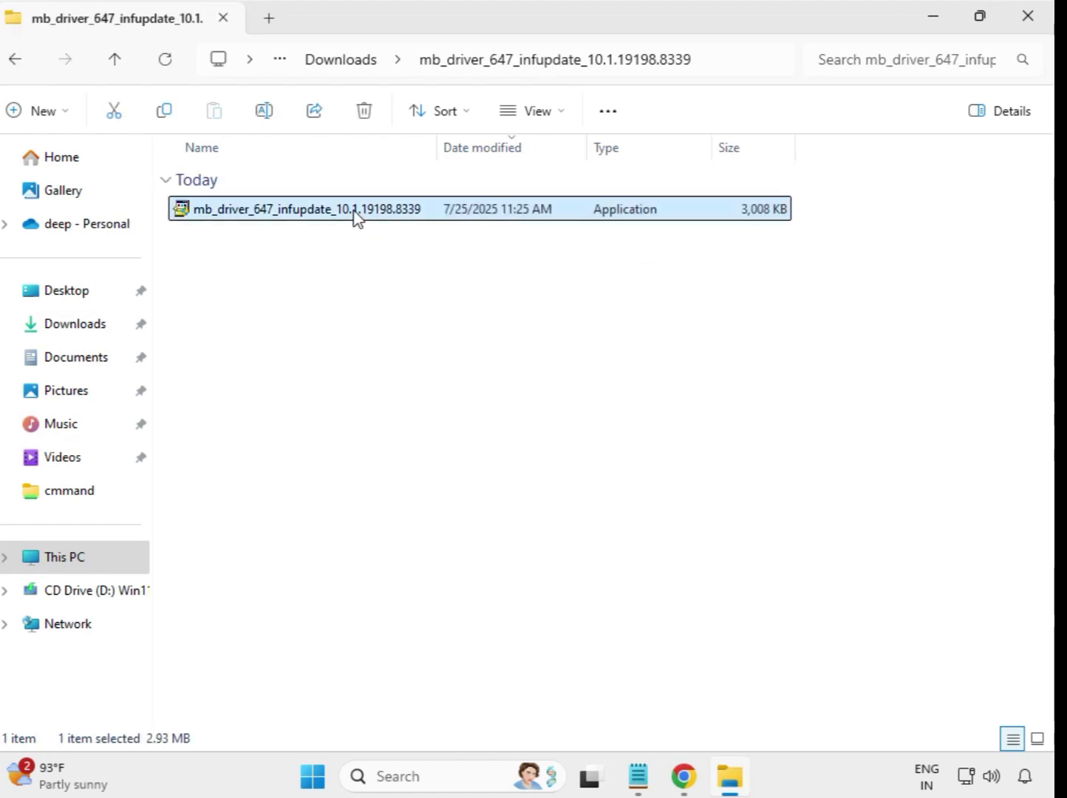
pyautogui.rightClick(356, 216)
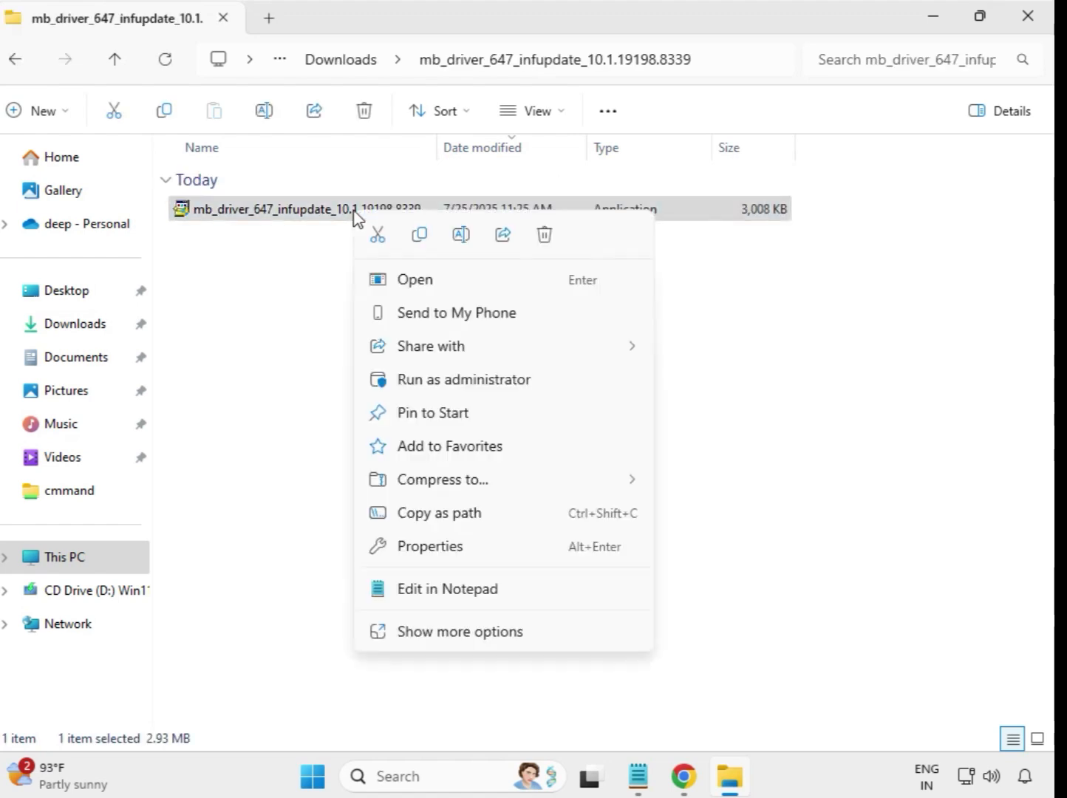
pyautogui.click(473, 380)
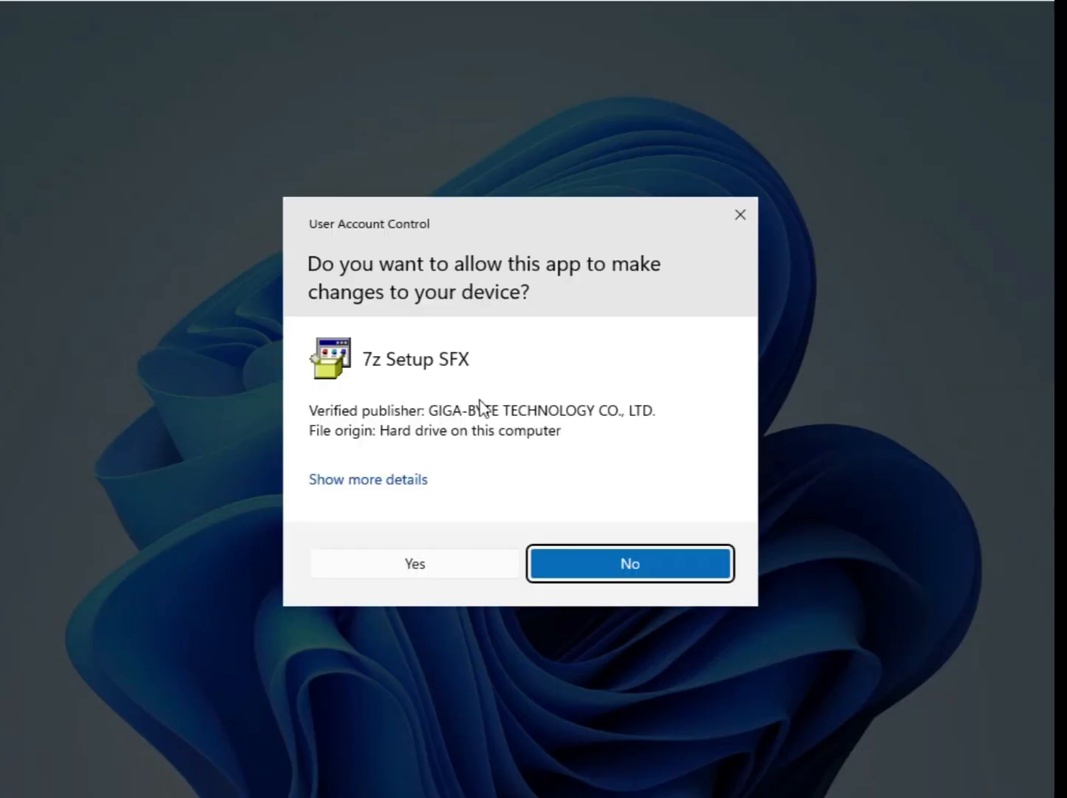
pyautogui.click(485, 568)
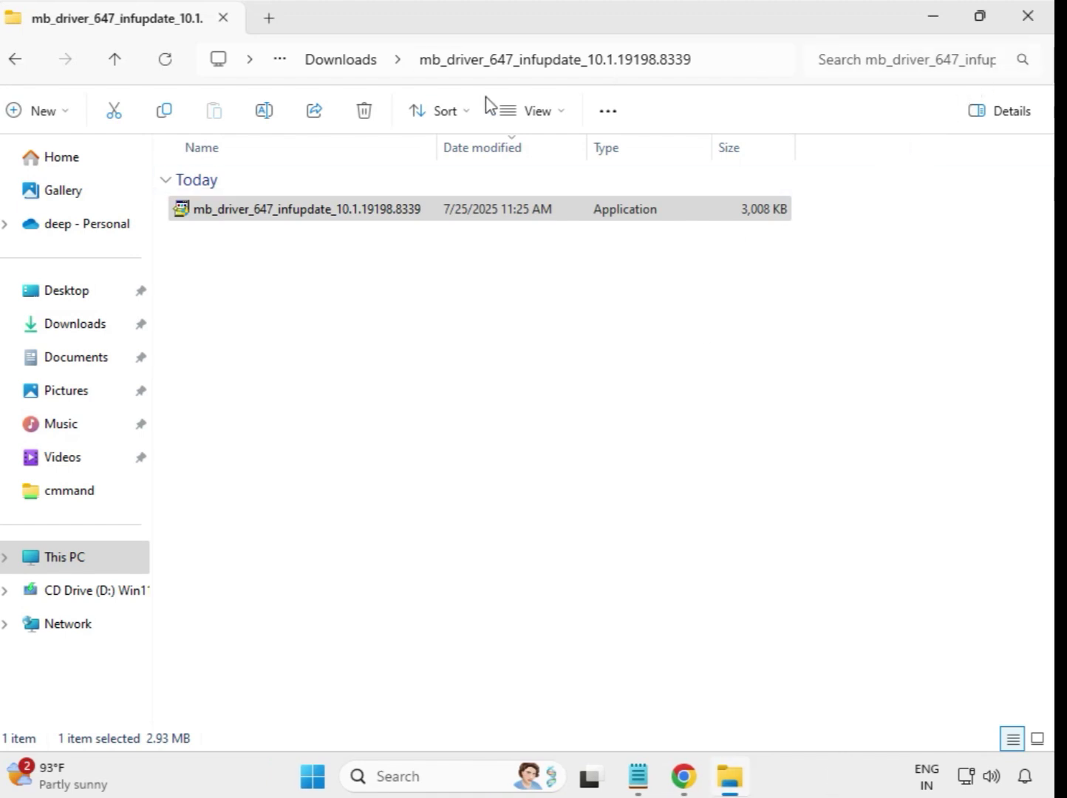
pyautogui.click(322, 65)
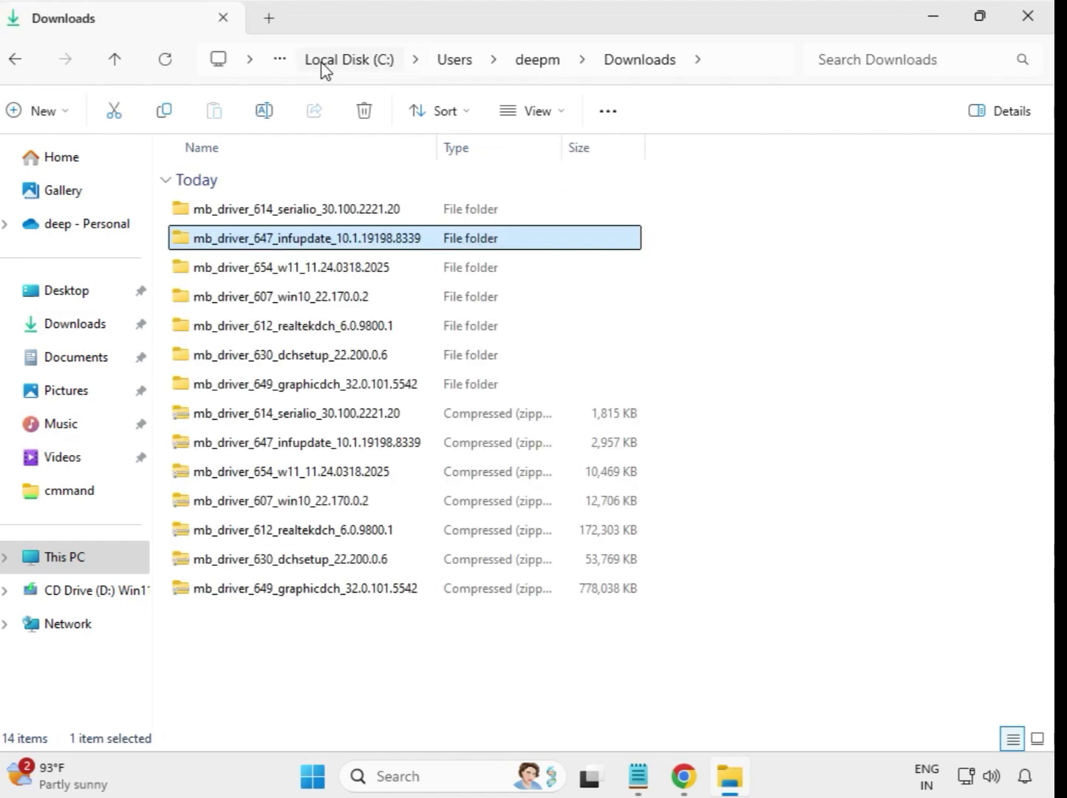
# Launch the mb_driver_654_w11 Realtek LAN driver installer as administrator, approving the prompt, then go back to Downloads
pyautogui.doubleClick(300, 270)
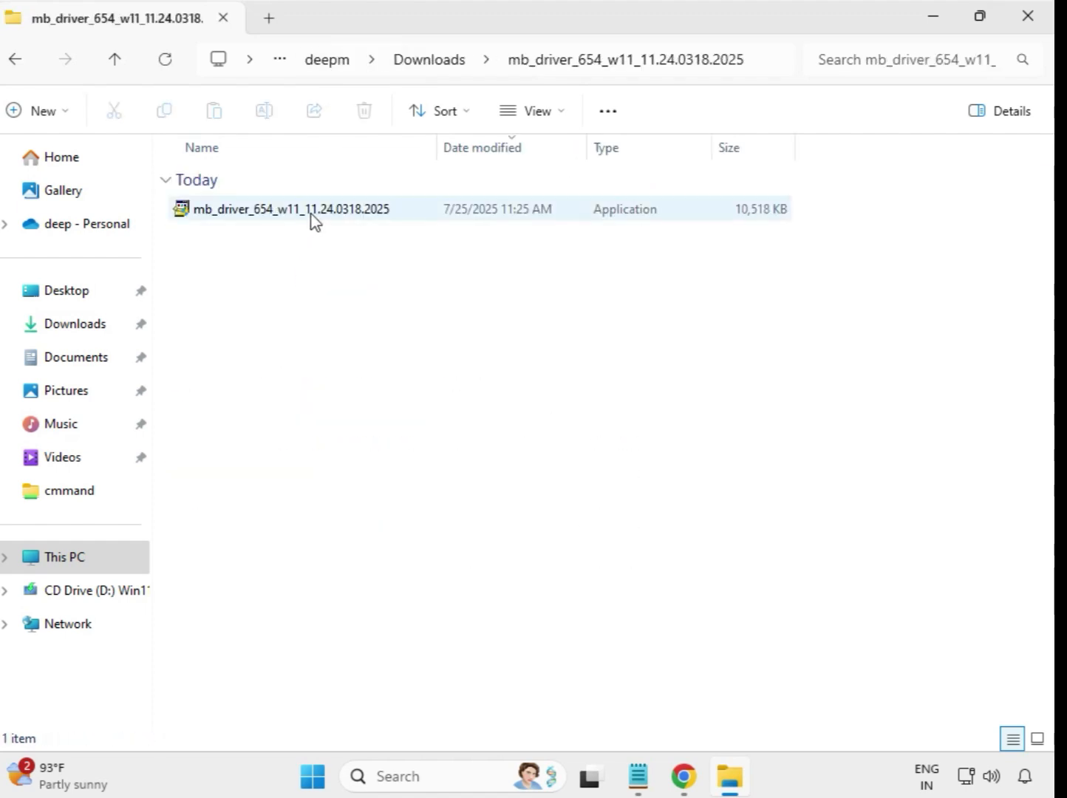
pyautogui.click(315, 215)
pyautogui.rightClick(311, 214)
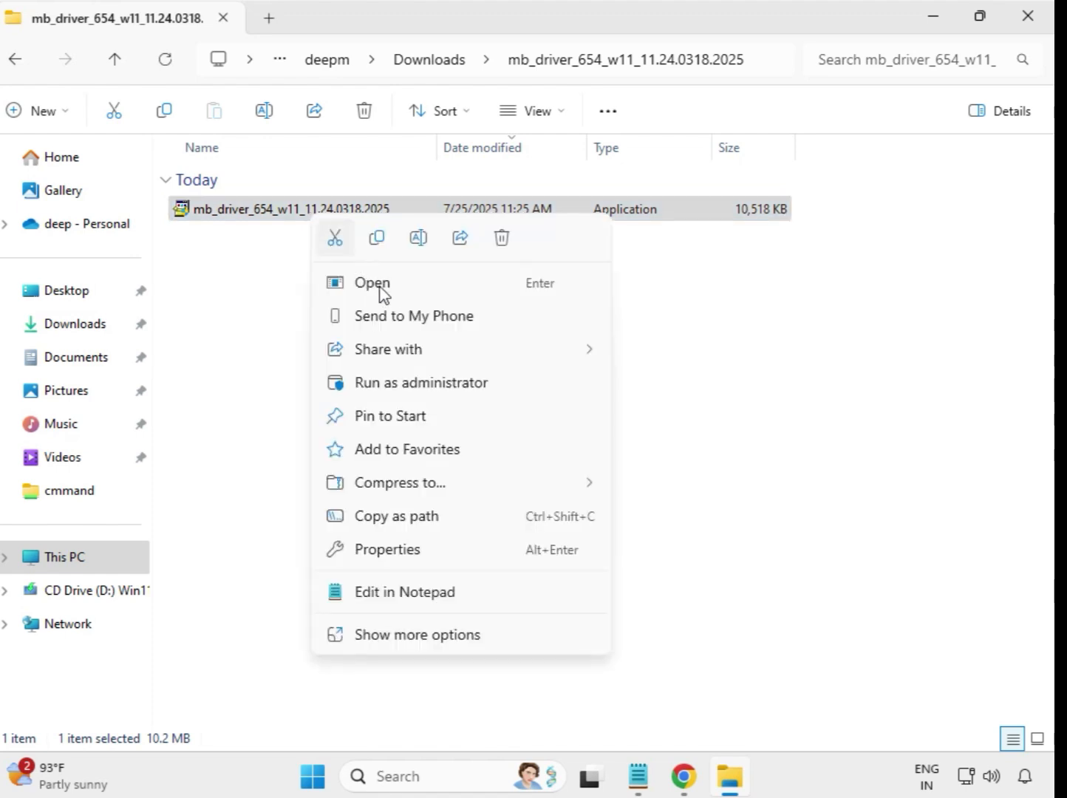
pyautogui.click(411, 381)
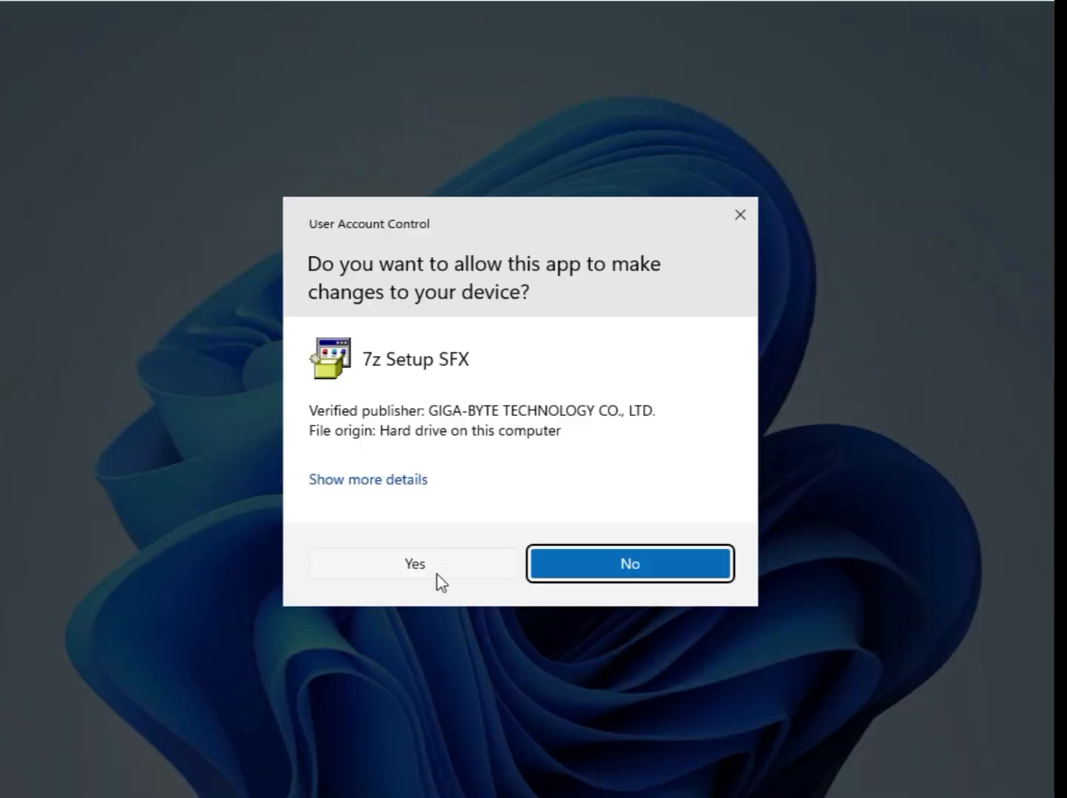
pyautogui.click(437, 574)
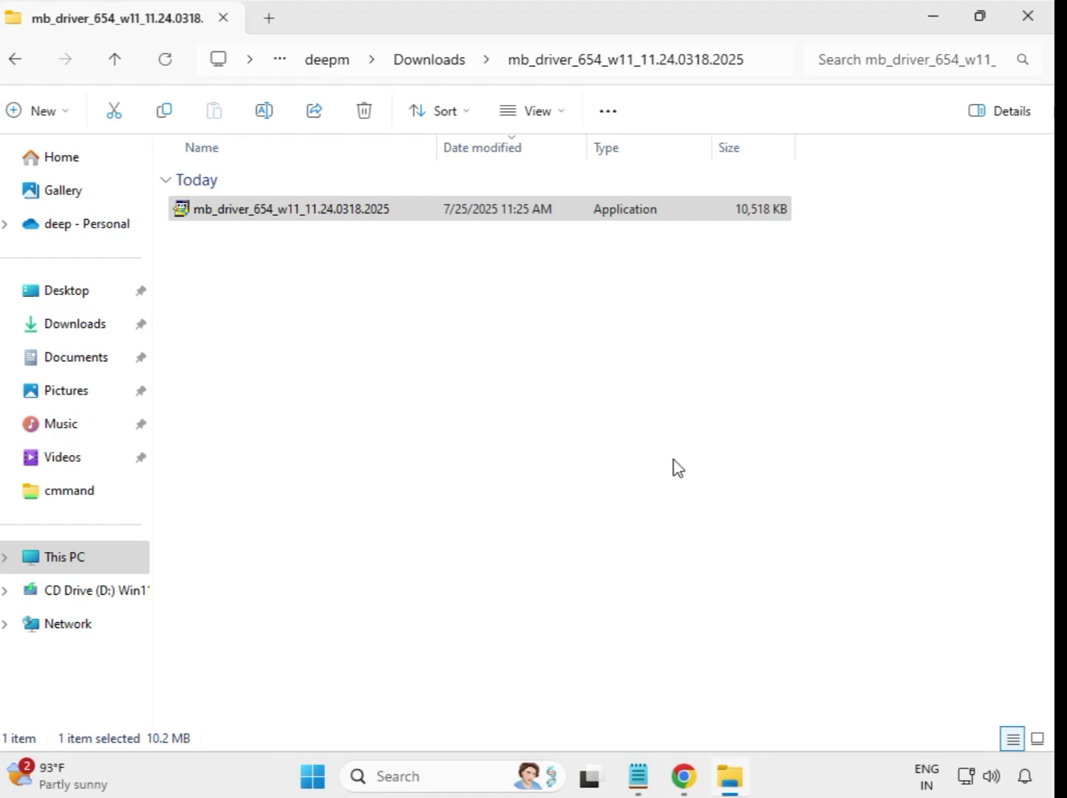
pyautogui.click(434, 62)
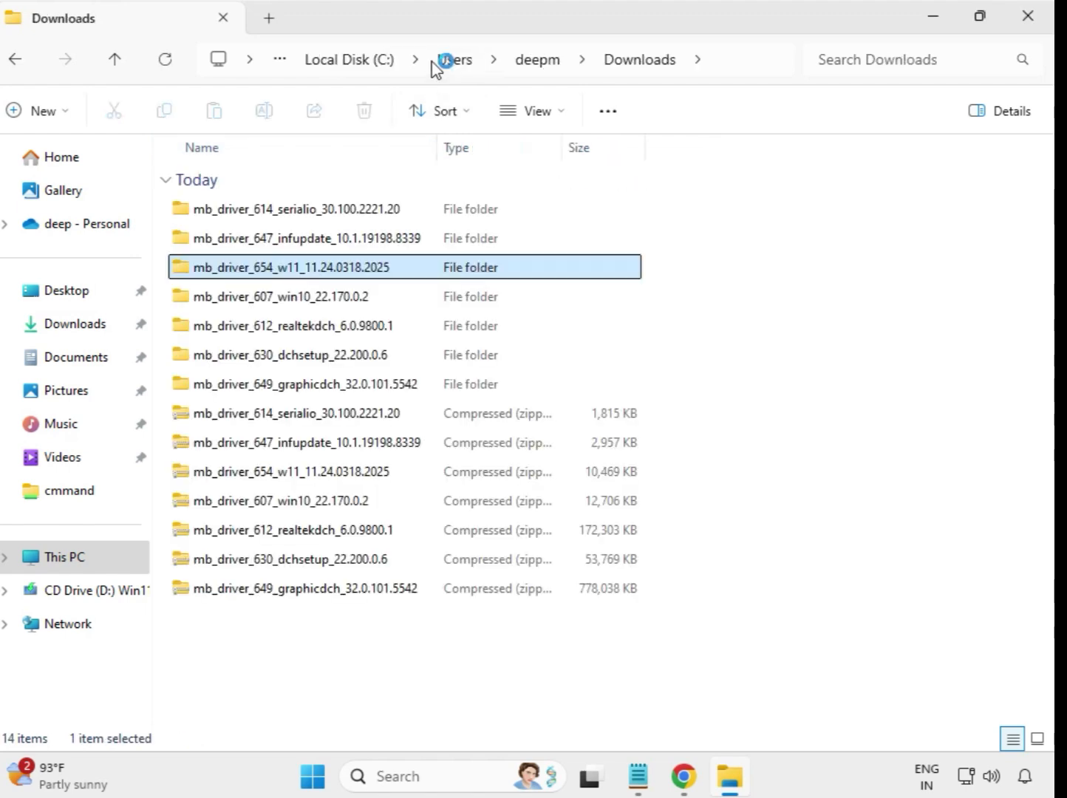
# Install the mb_driver_607_win10 Intel Bluetooth driver as administrator, approving the prompt, then return to Downloads
pyautogui.doubleClick(310, 302)
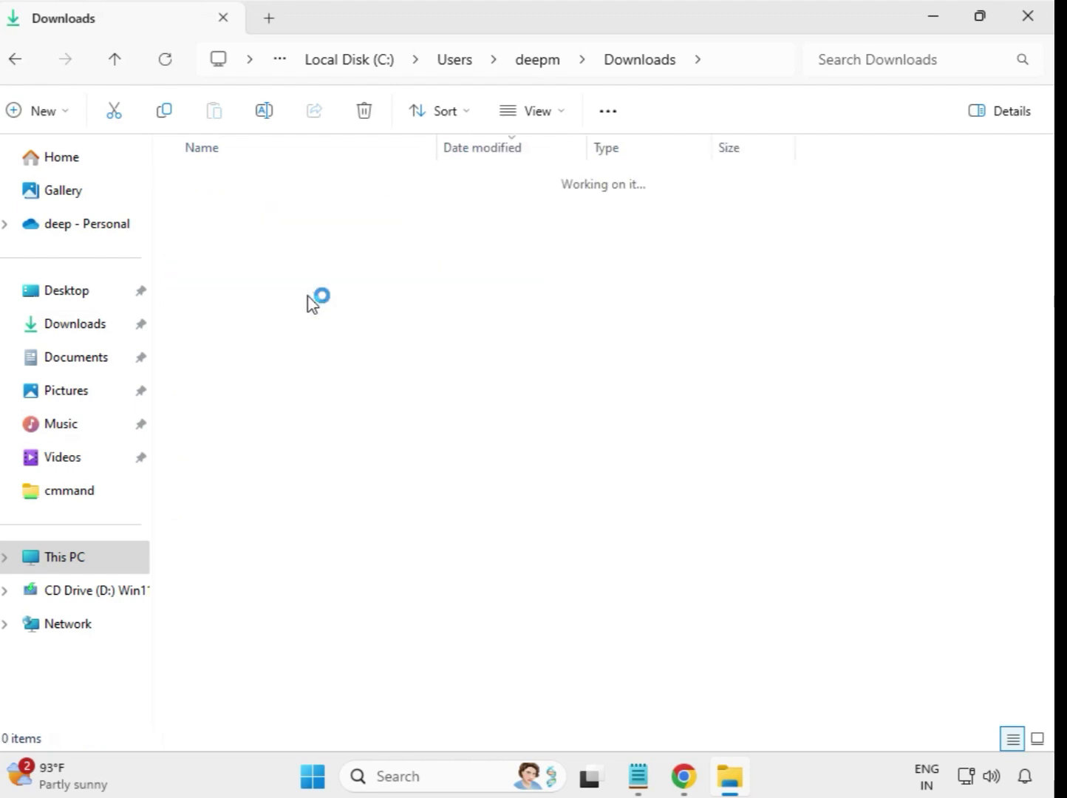
pyautogui.click(294, 212)
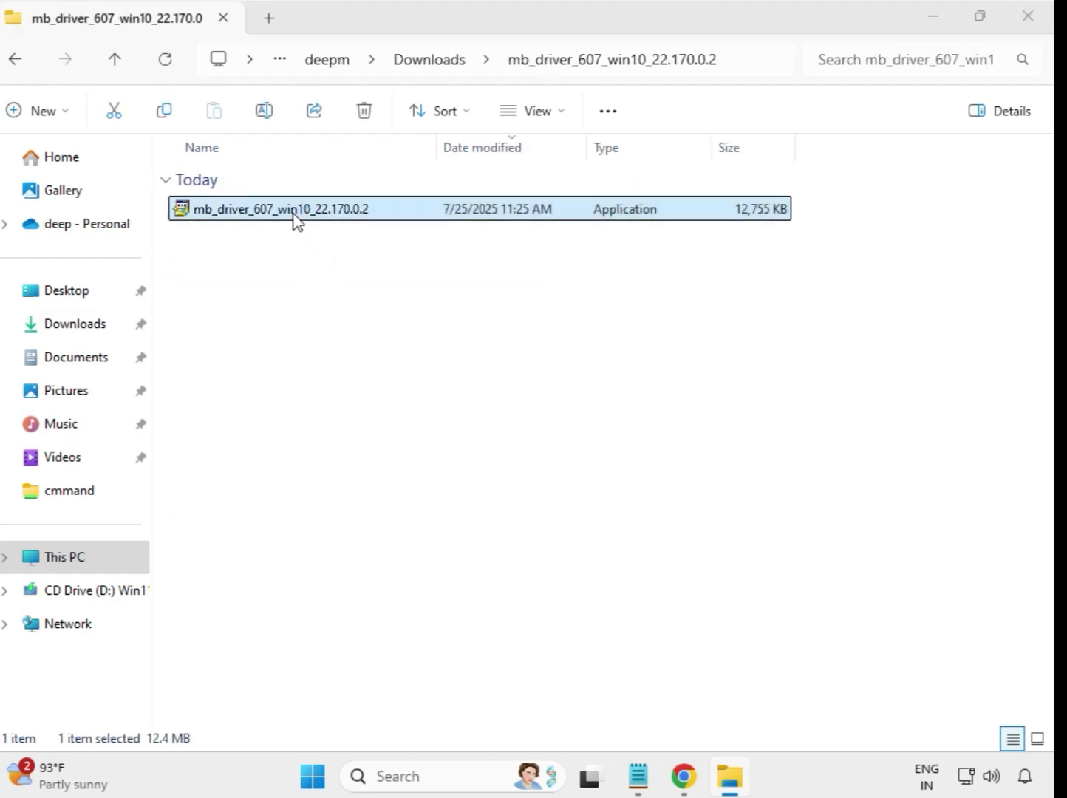
pyautogui.rightClick(295, 216)
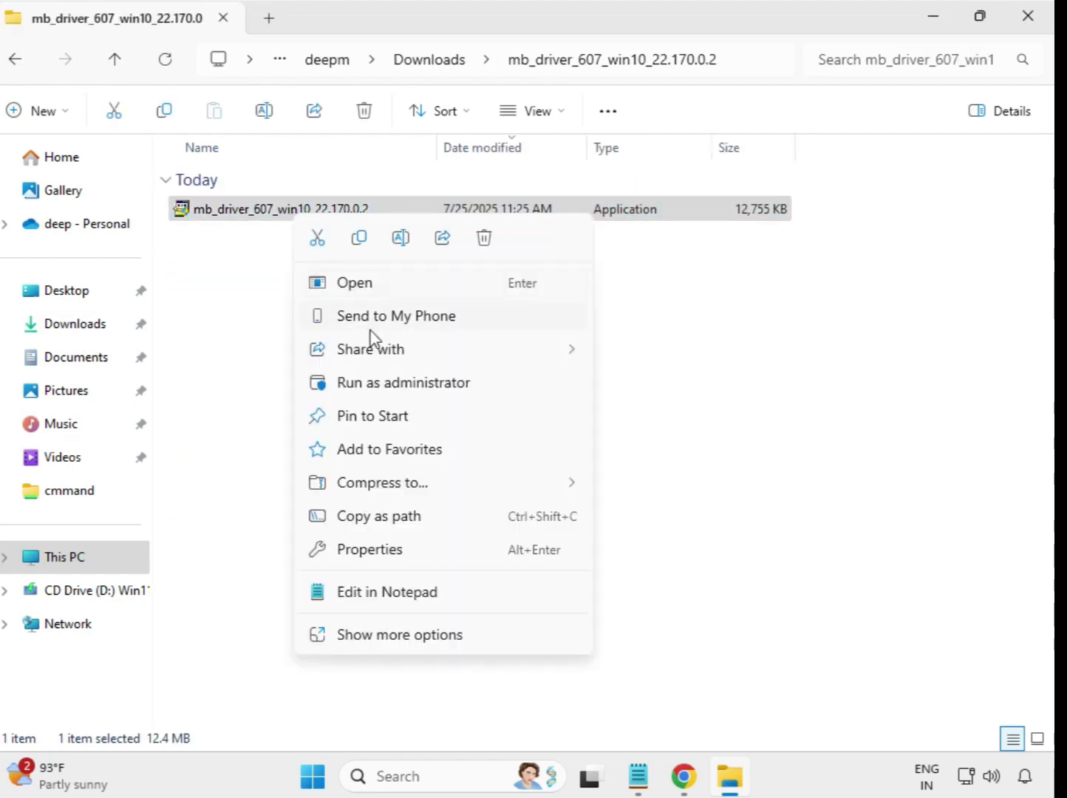
pyautogui.click(395, 381)
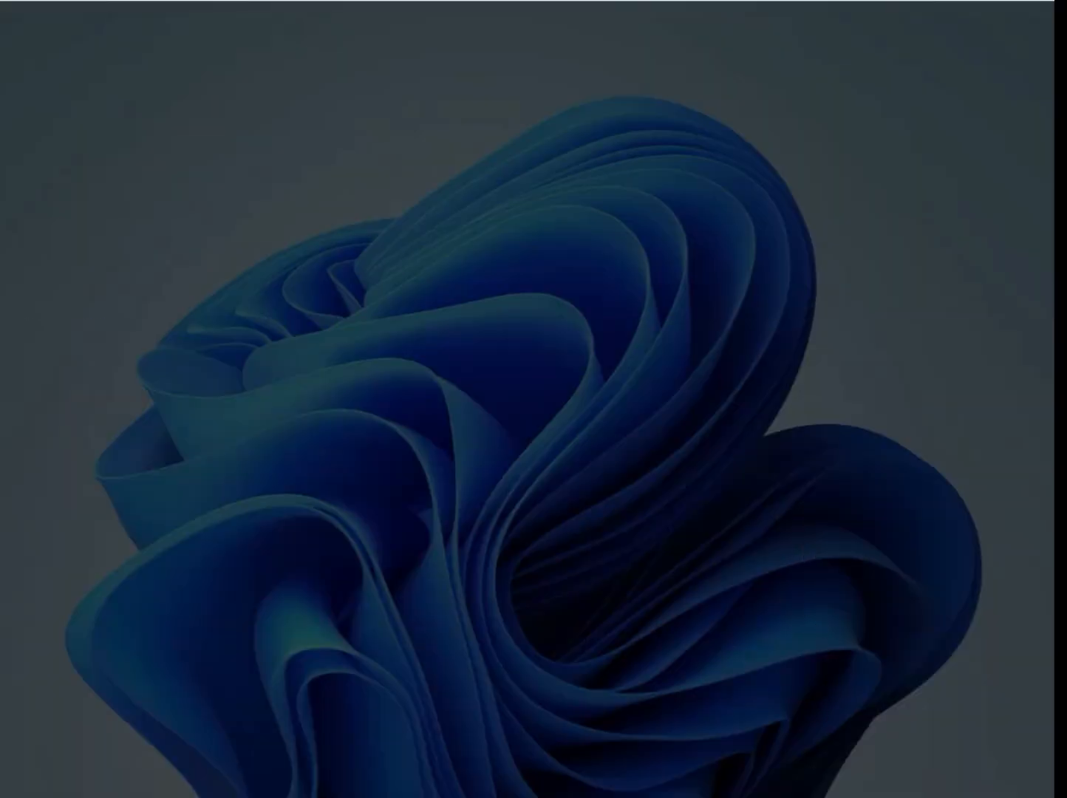
pyautogui.click(436, 563)
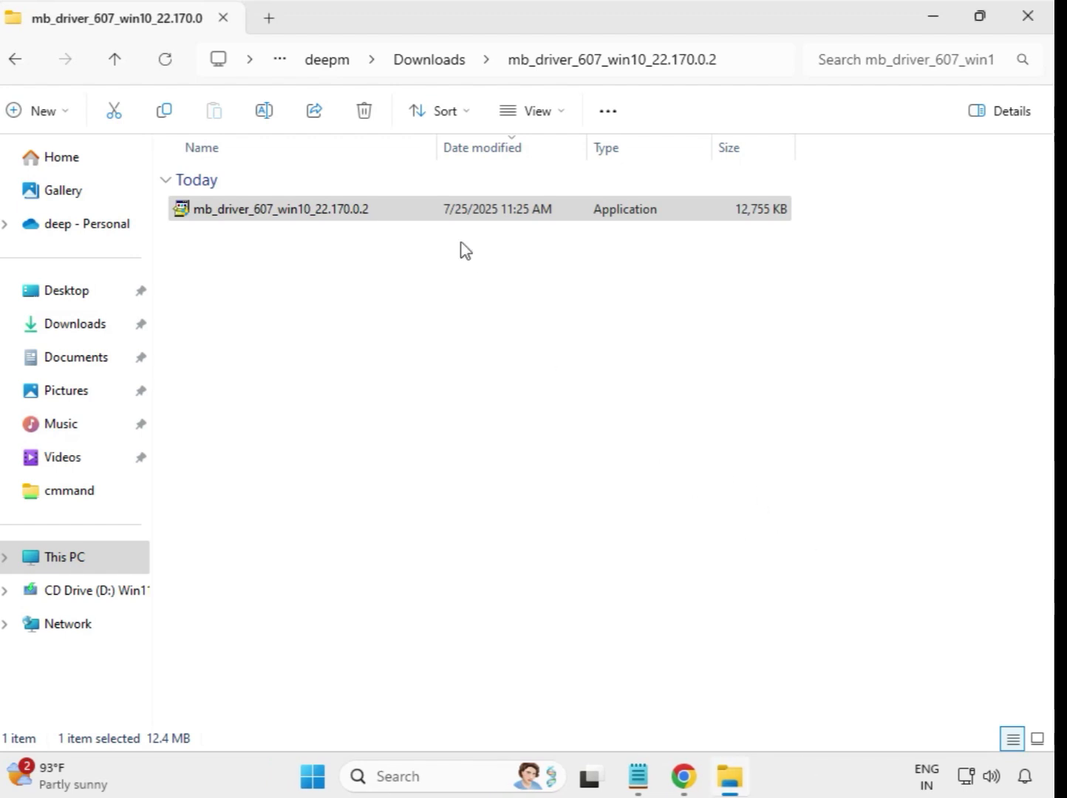
pyautogui.click(425, 67)
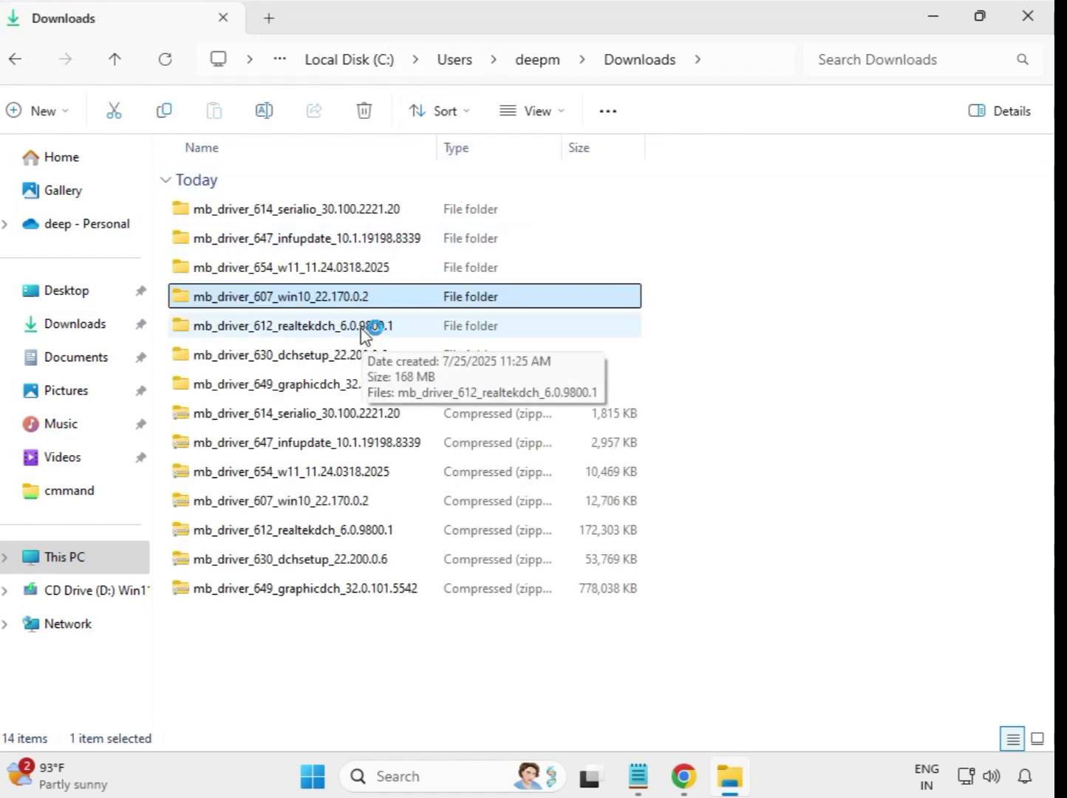
# Run the Realtek High Definition Audio (DCH) 6.0.9800.1 installer from mb_driver_612_realtekdch as administrator, approving the prompt
pyautogui.click(373, 329)
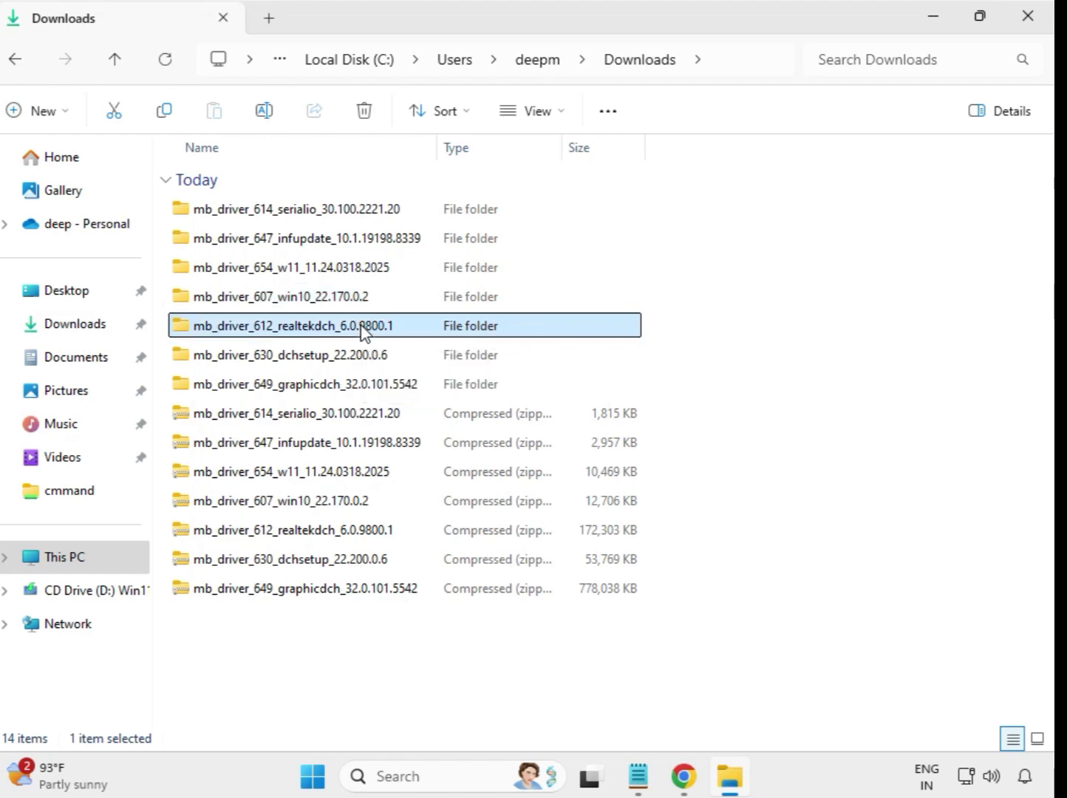
pyautogui.doubleClick(426, 330)
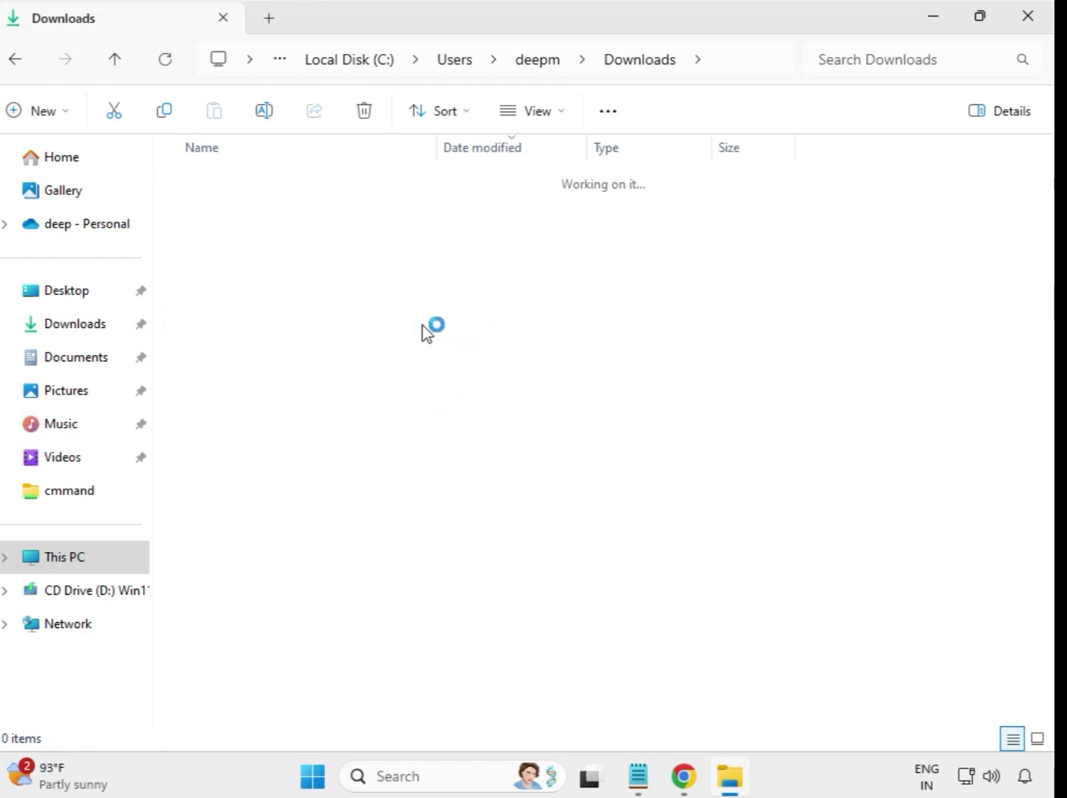
pyautogui.click(330, 216)
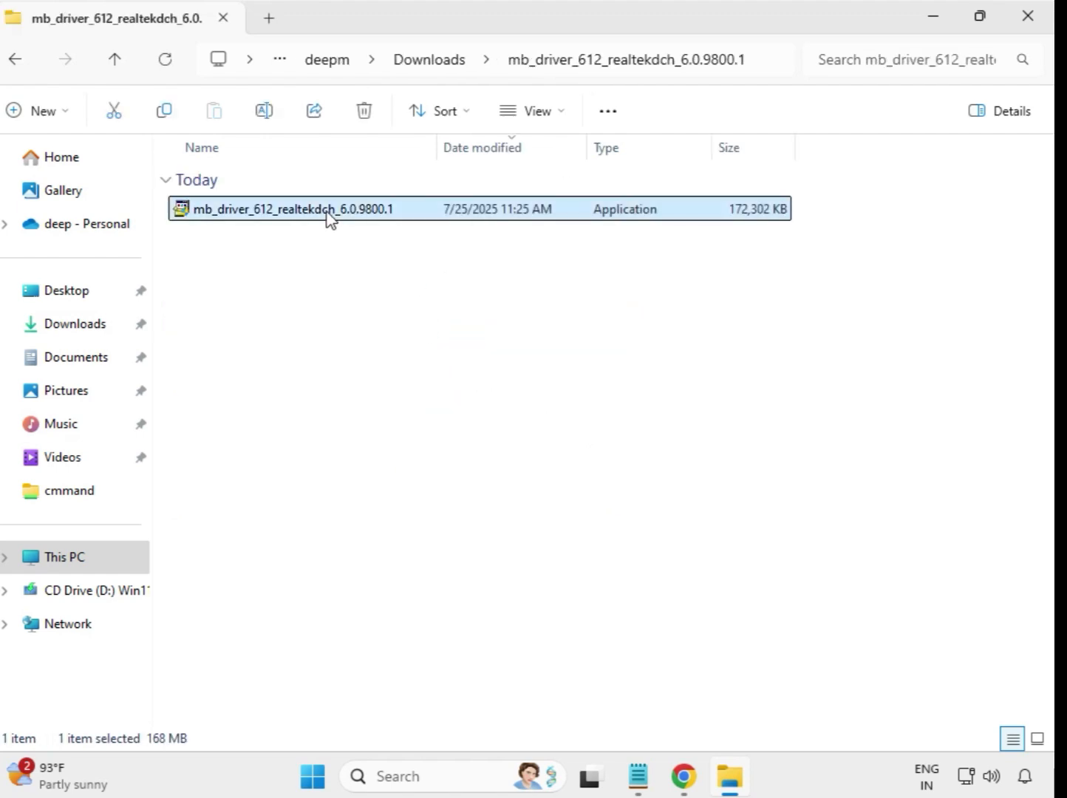
pyautogui.rightClick(329, 216)
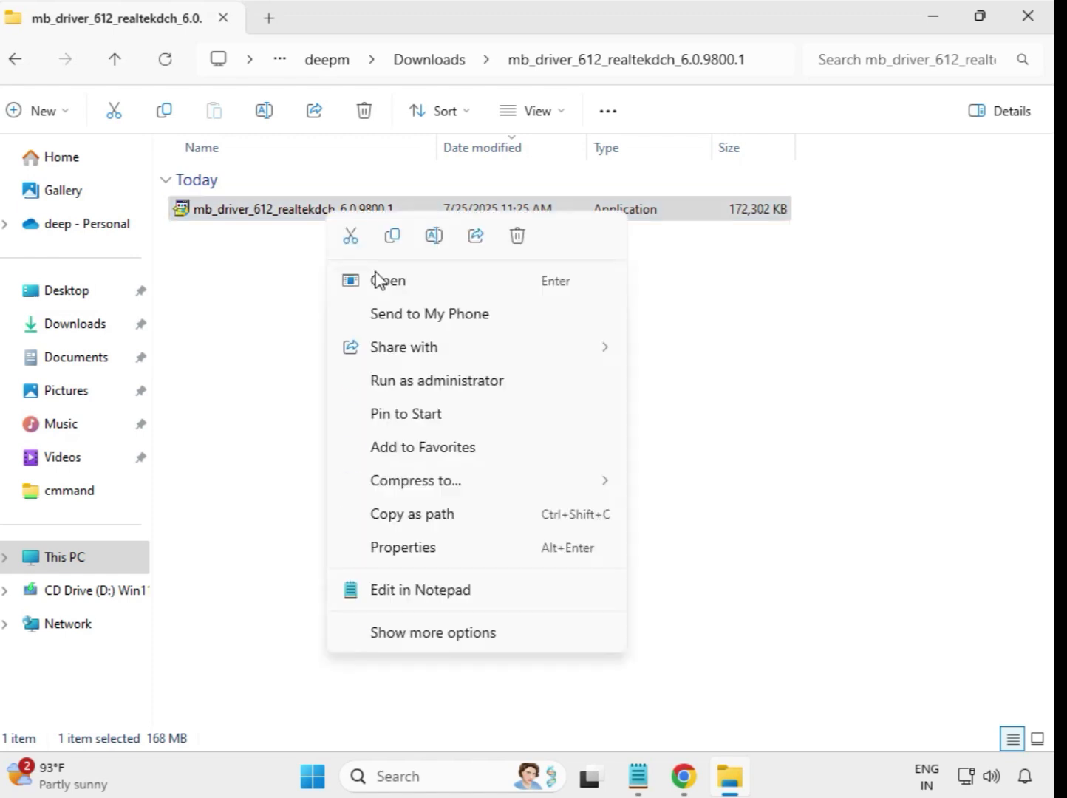
pyautogui.click(467, 386)
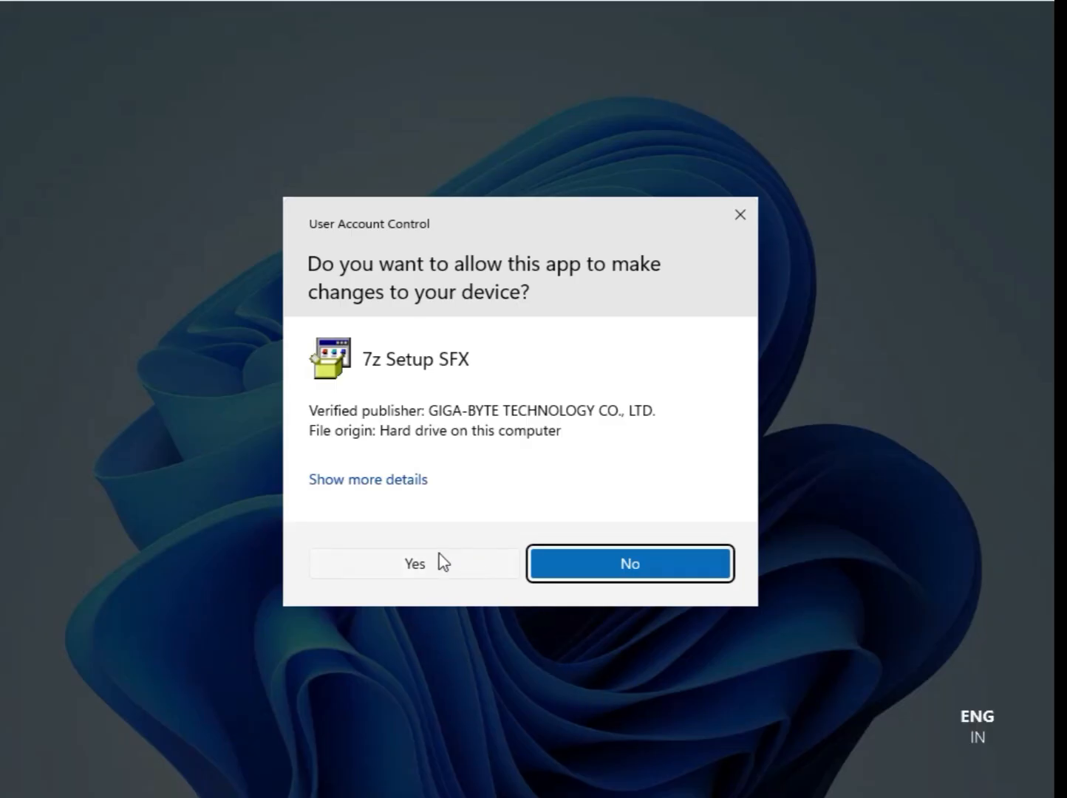
pyautogui.click(437, 563)
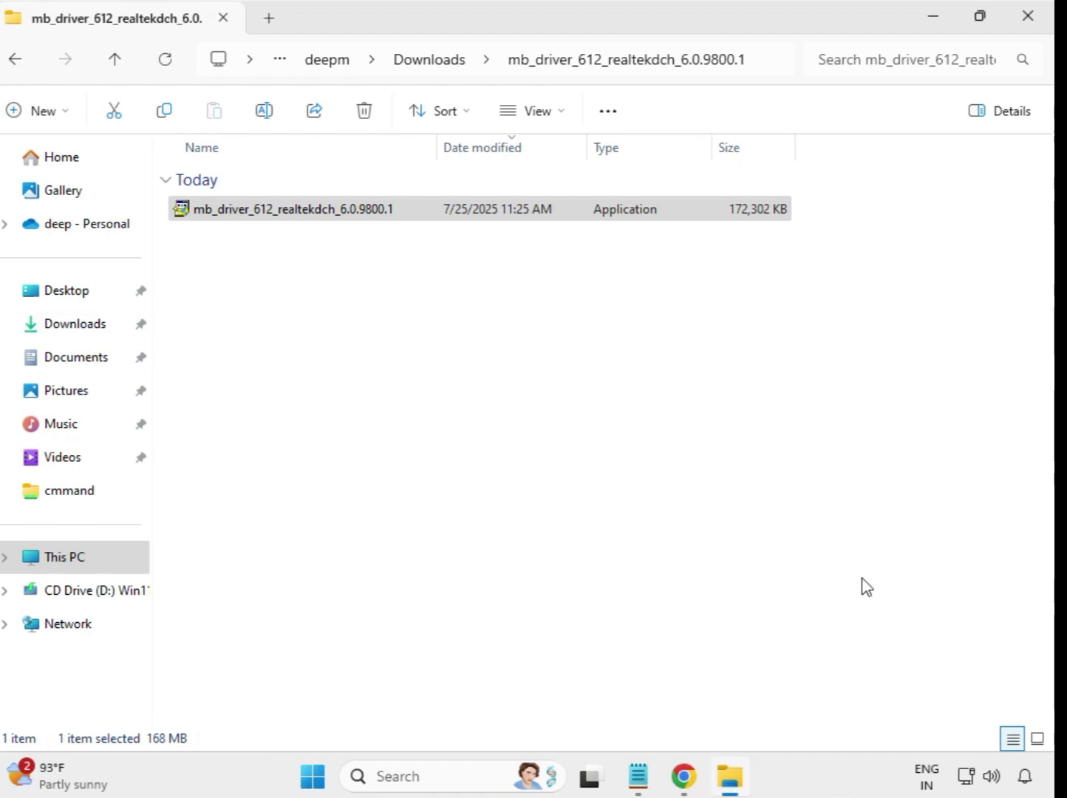
# Go back to Downloads and open the mb_driver_630_dchsetup_22.200.0.6 folder
pyautogui.click(433, 68)
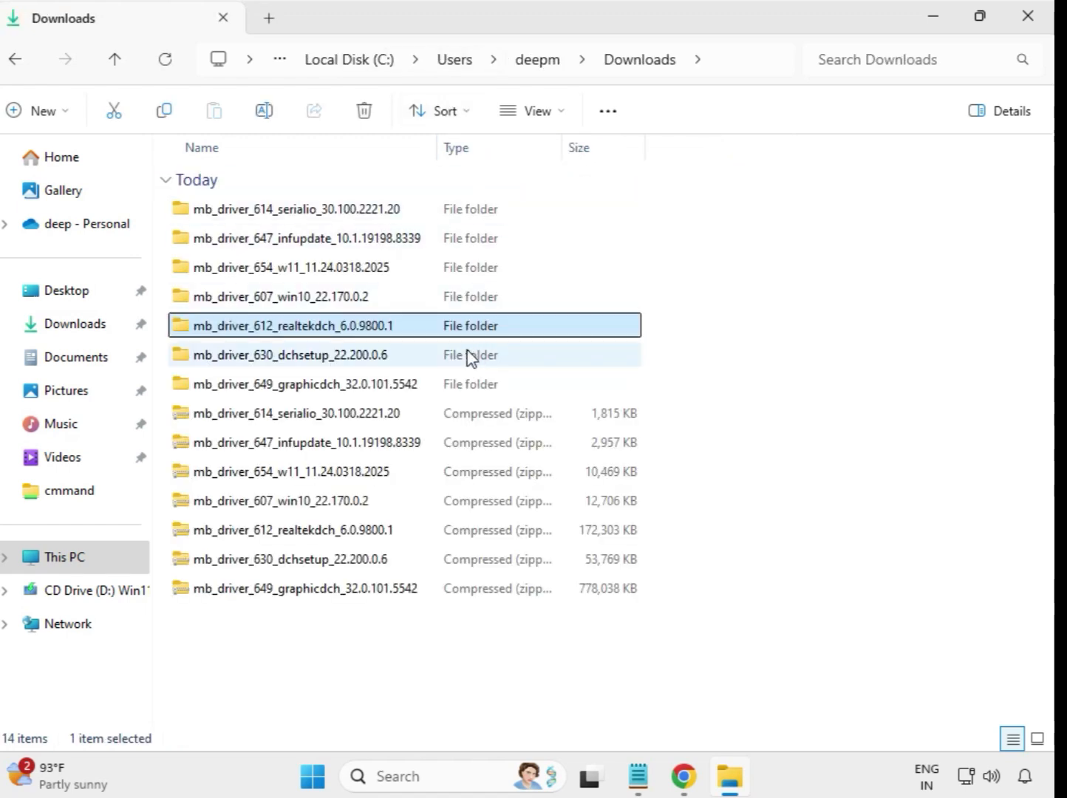
pyautogui.click(350, 363)
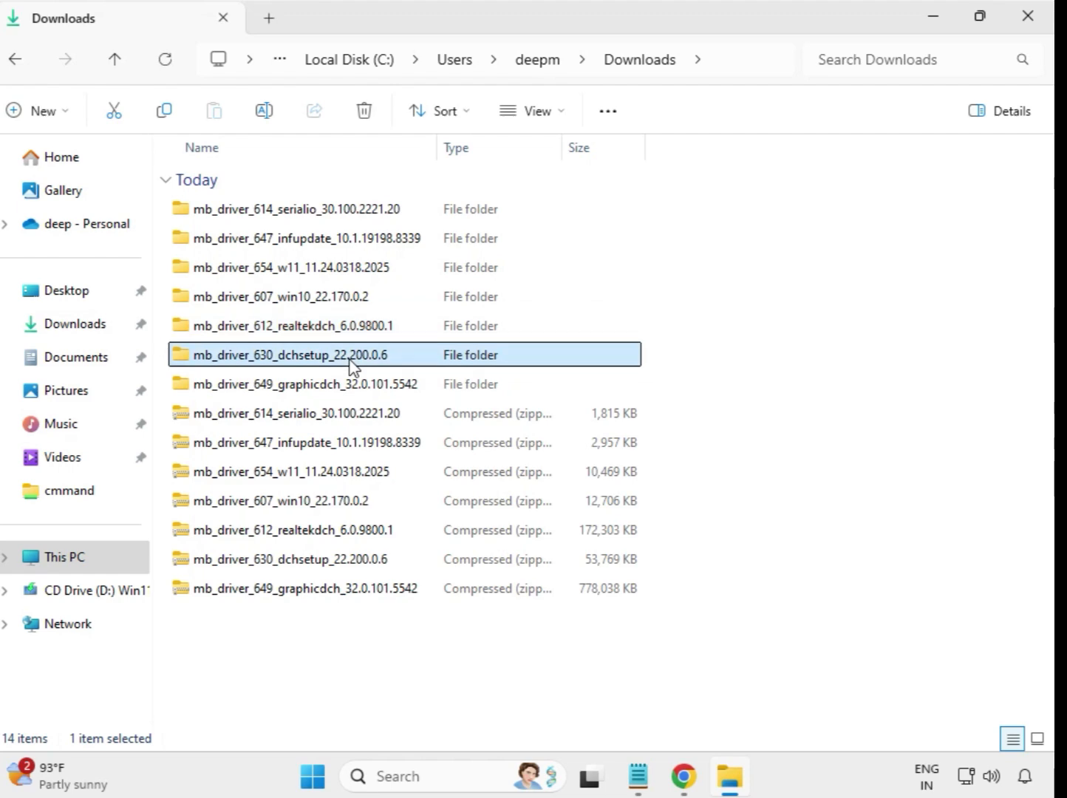
pyautogui.click(354, 386)
pyautogui.click(358, 362)
pyautogui.doubleClick(343, 362)
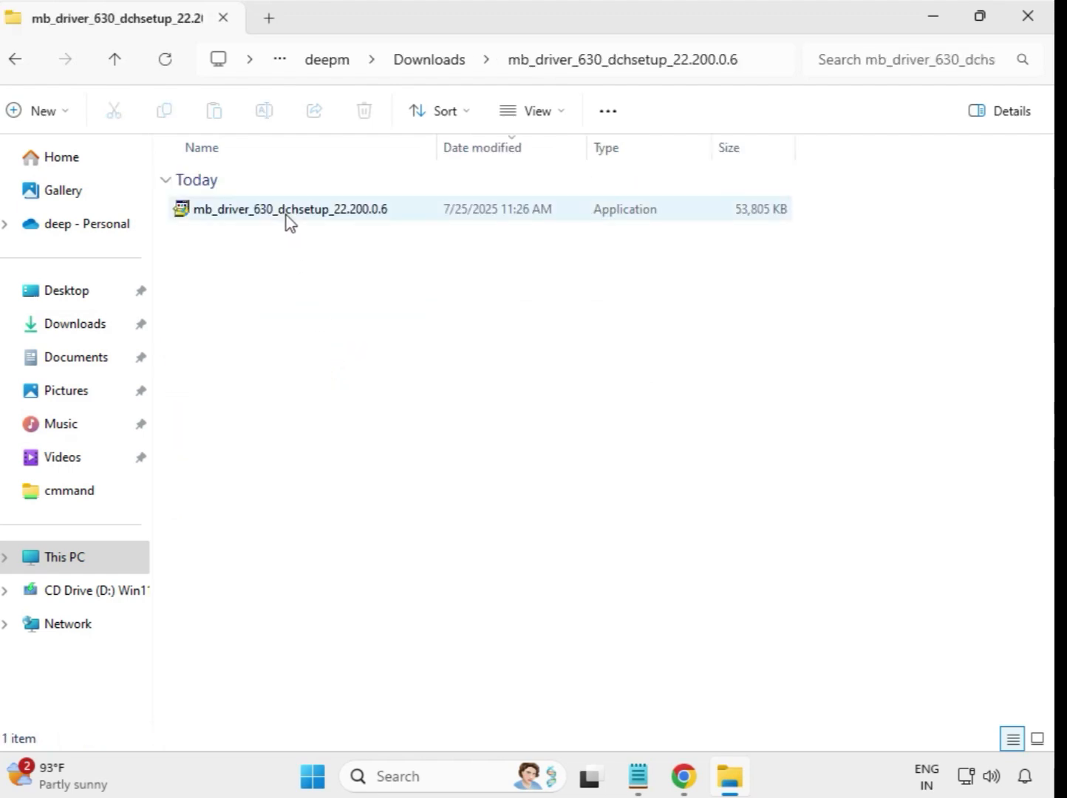
# Run the Intel WIFI dchsetup installer as administrator, approving the permission prompt
pyautogui.click(289, 216)
pyautogui.rightClick(289, 216)
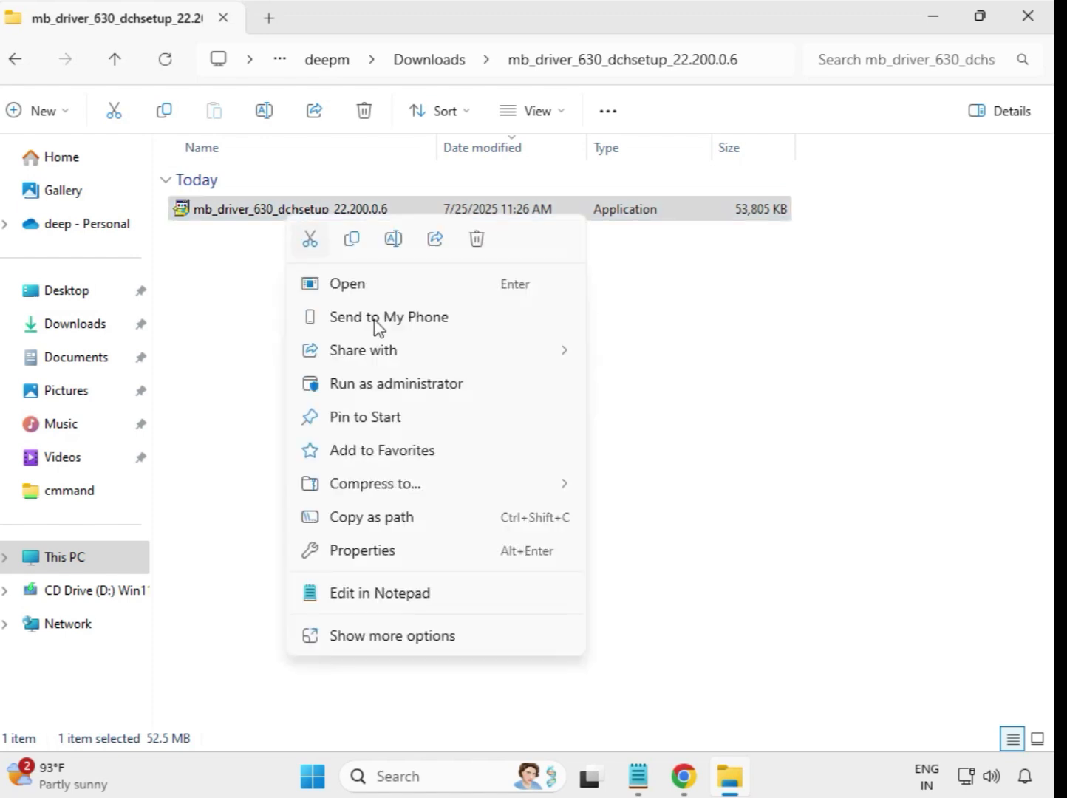
pyautogui.click(409, 390)
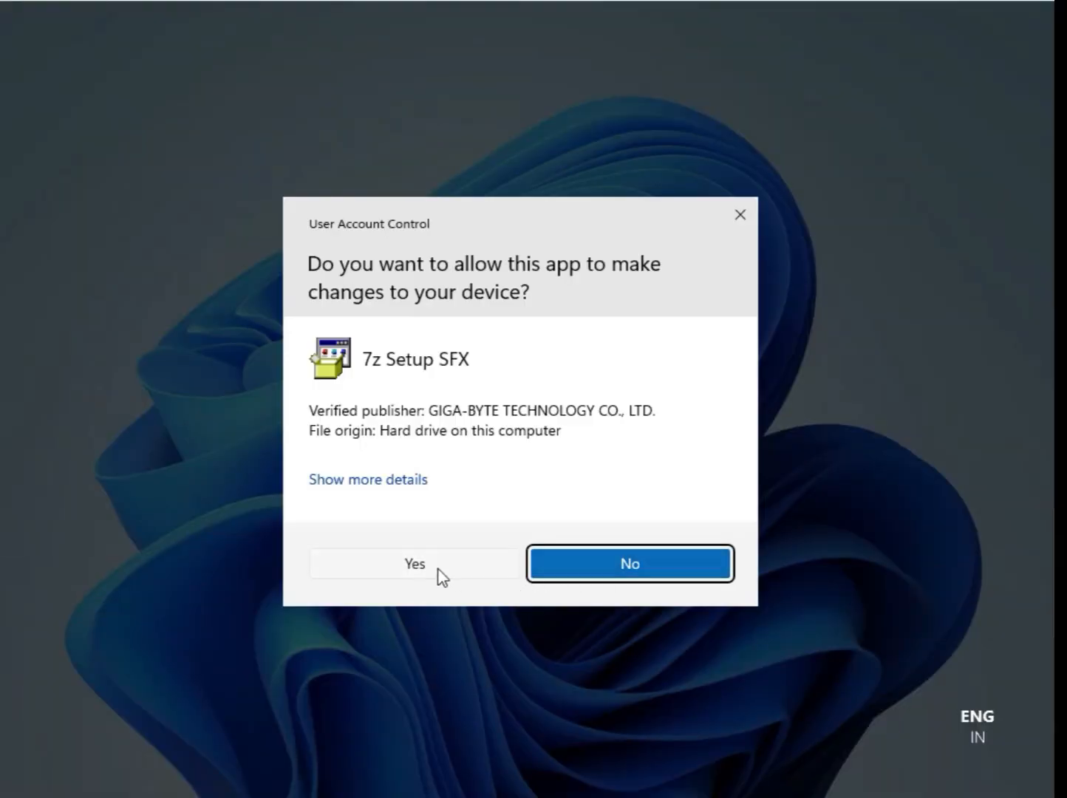
pyautogui.click(439, 569)
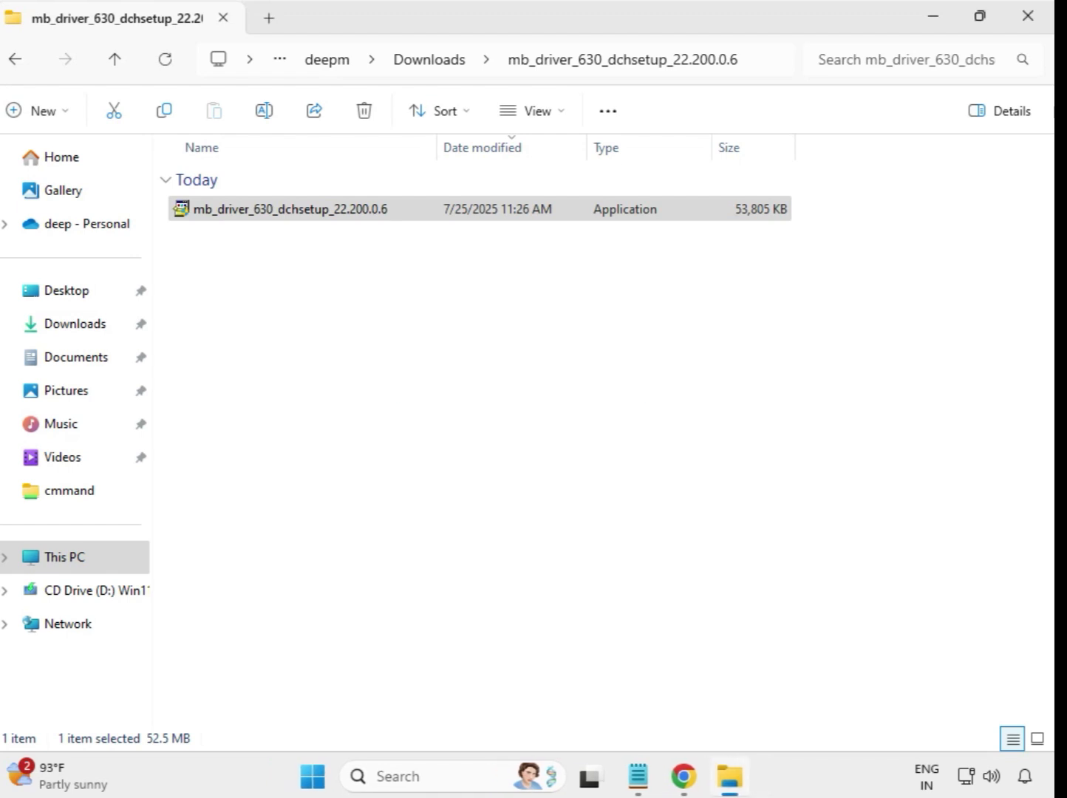
# From Downloads, launch the mb_driver_649_graphicdch_32.0.101.5542 Intel UHD Graphics installer as administrator, approving the prompt
pyautogui.click(431, 59)
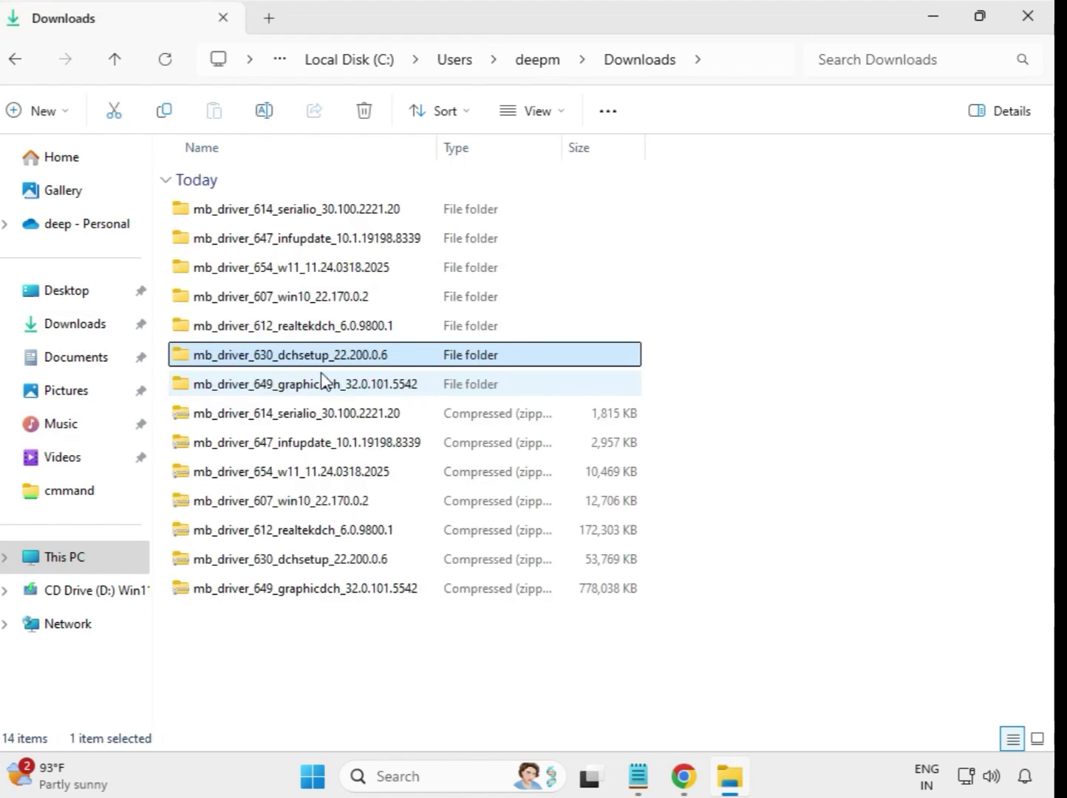
pyautogui.click(348, 390)
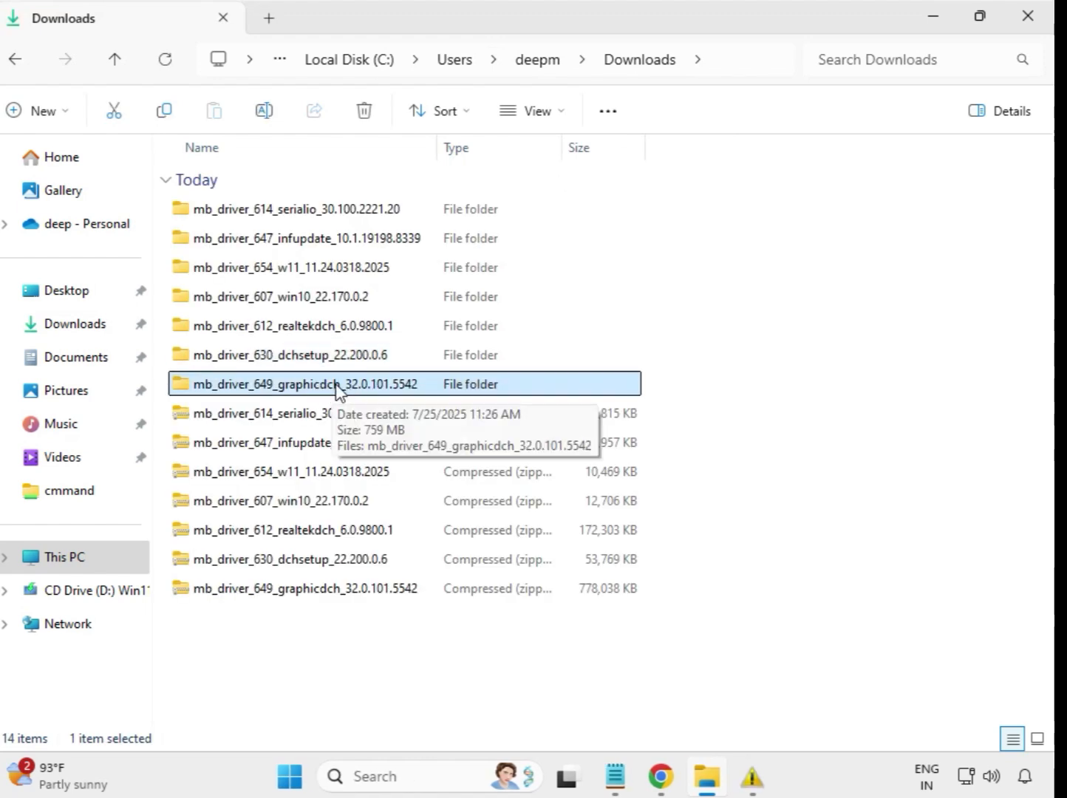
pyautogui.doubleClick(351, 390)
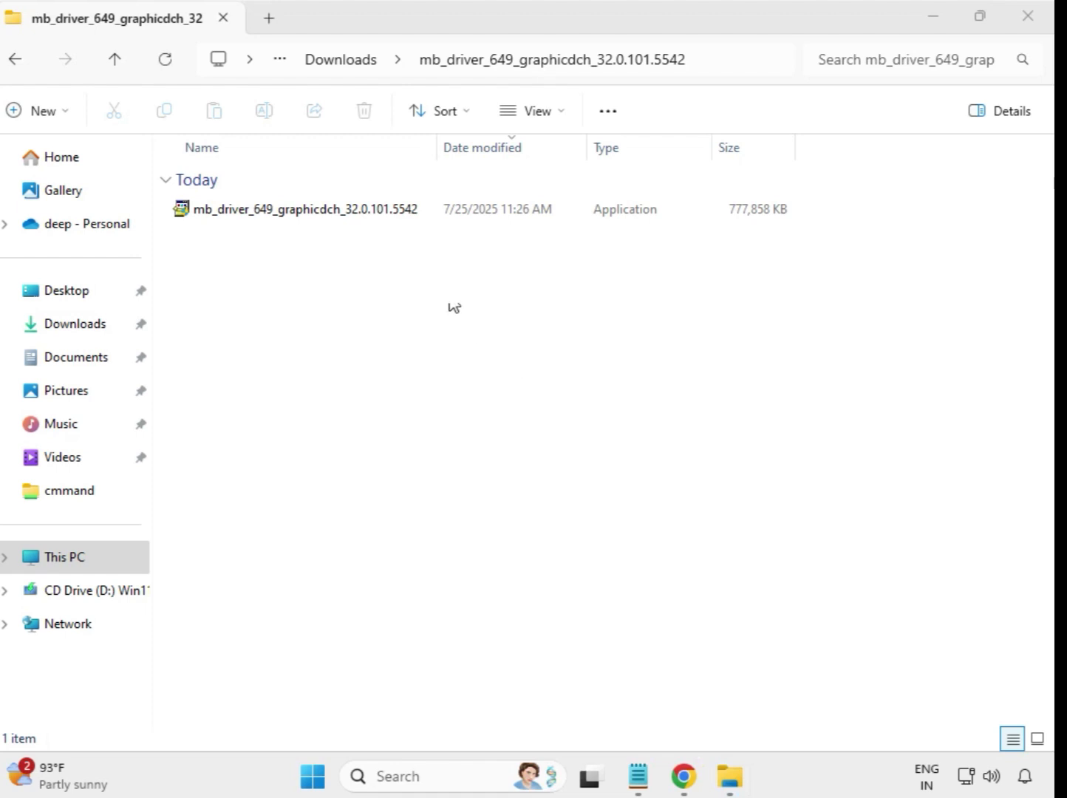
pyautogui.click(345, 212)
pyautogui.rightClick(357, 223)
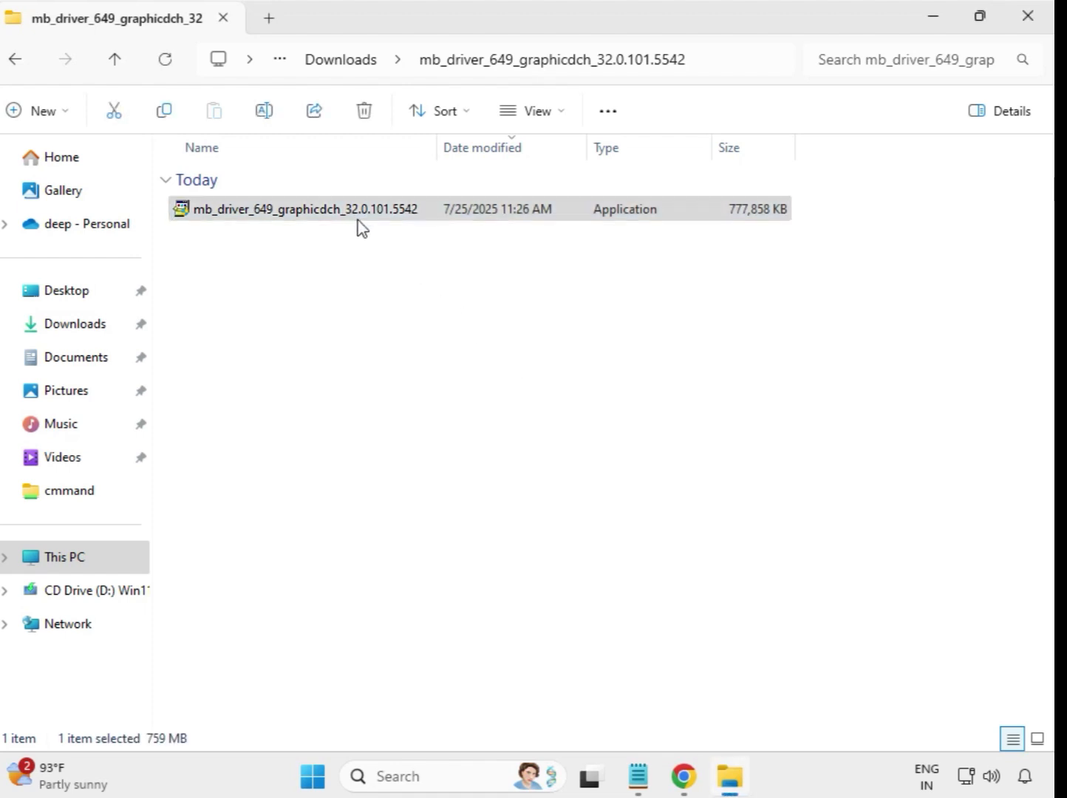
pyautogui.click(448, 374)
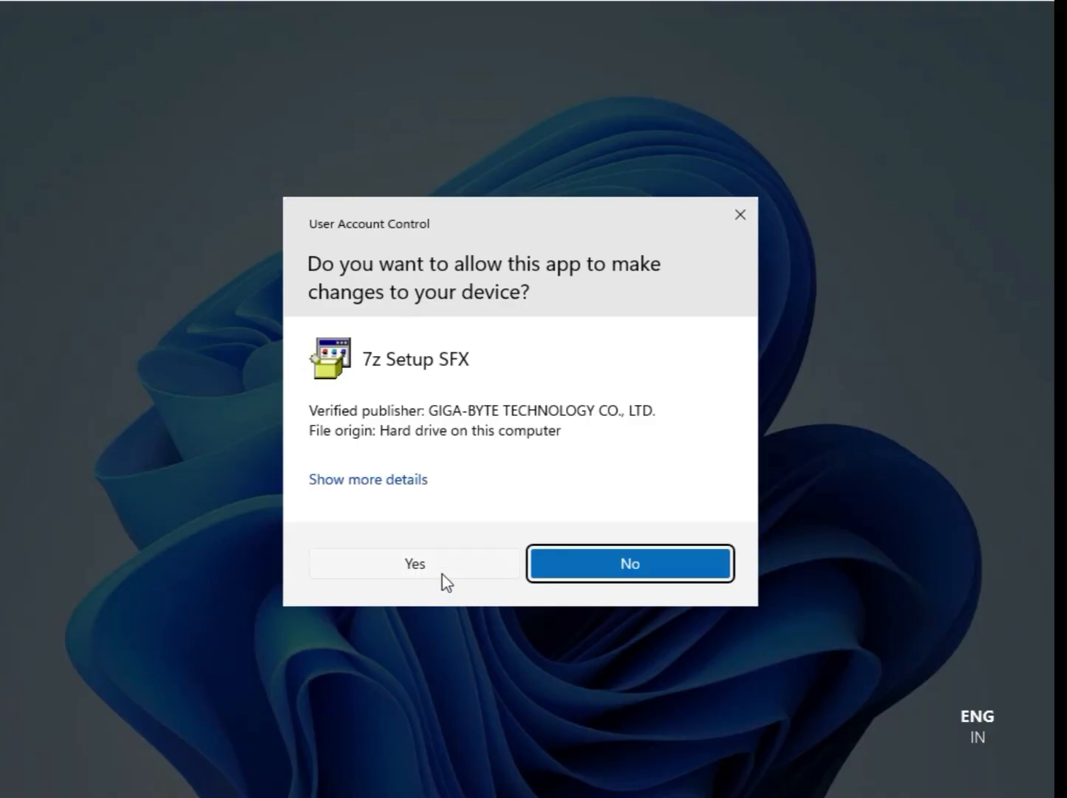
pyautogui.click(423, 565)
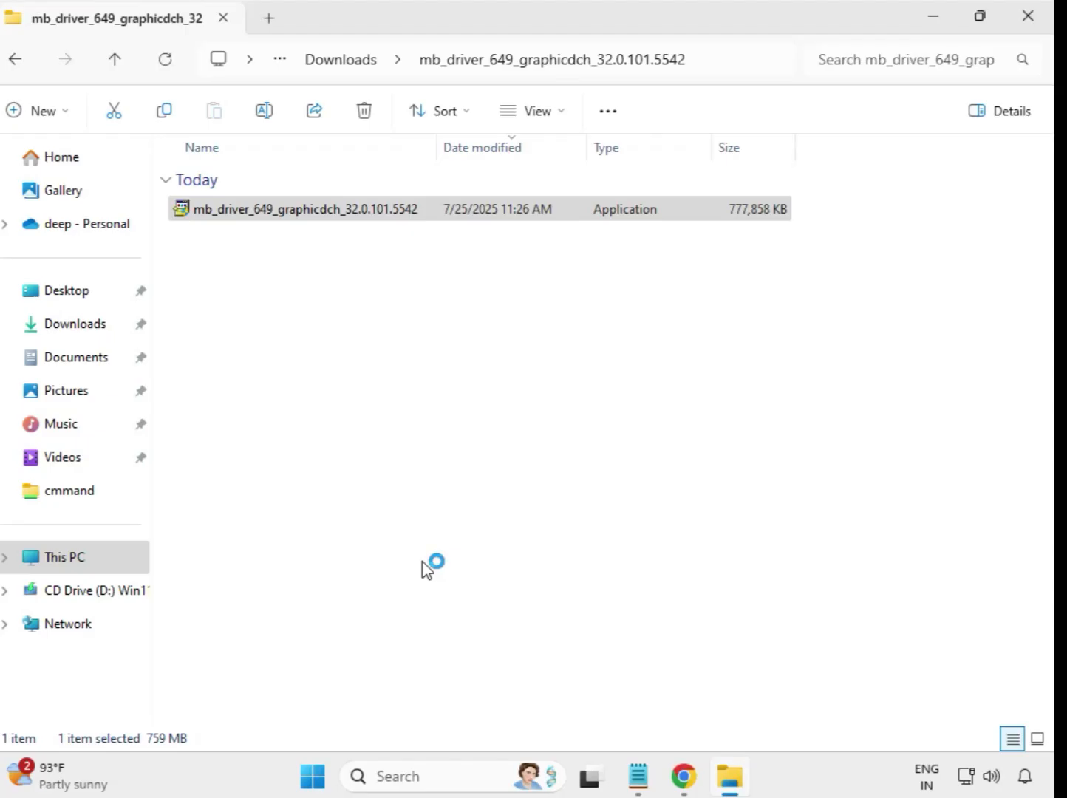